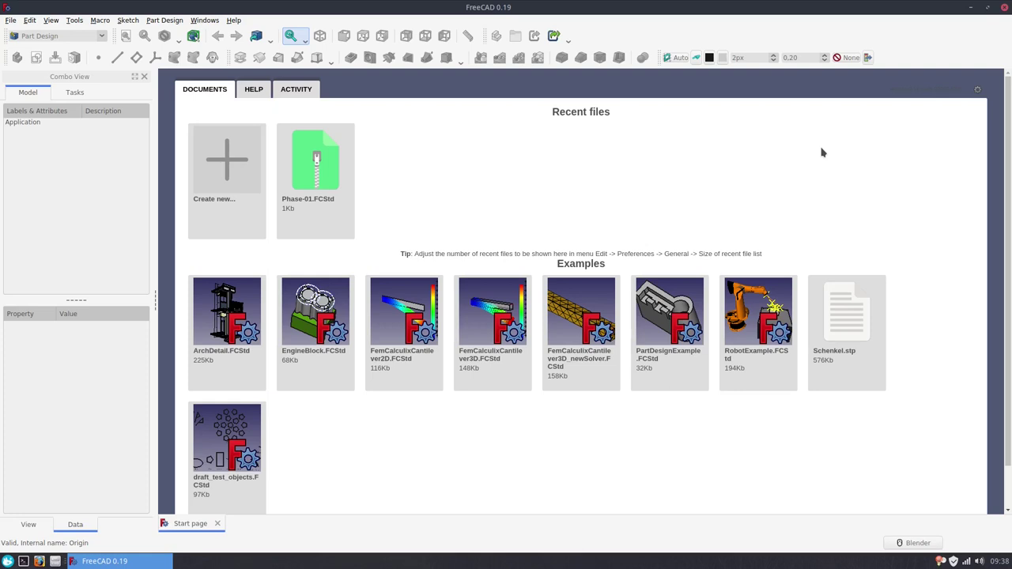
Create a new document from the Start page and save it under the file name Phase01
click(231, 165)
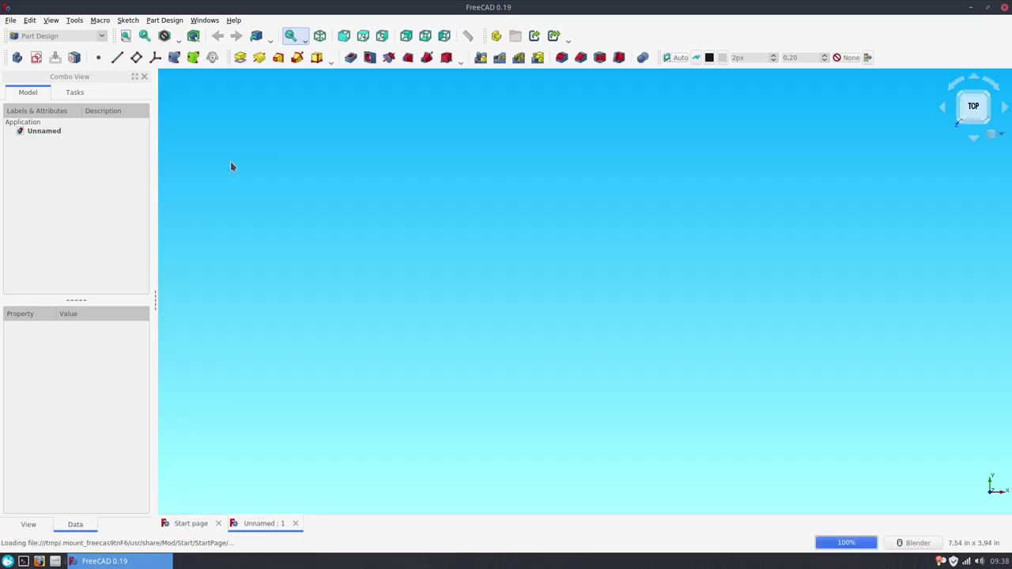
key(ctrl+s)
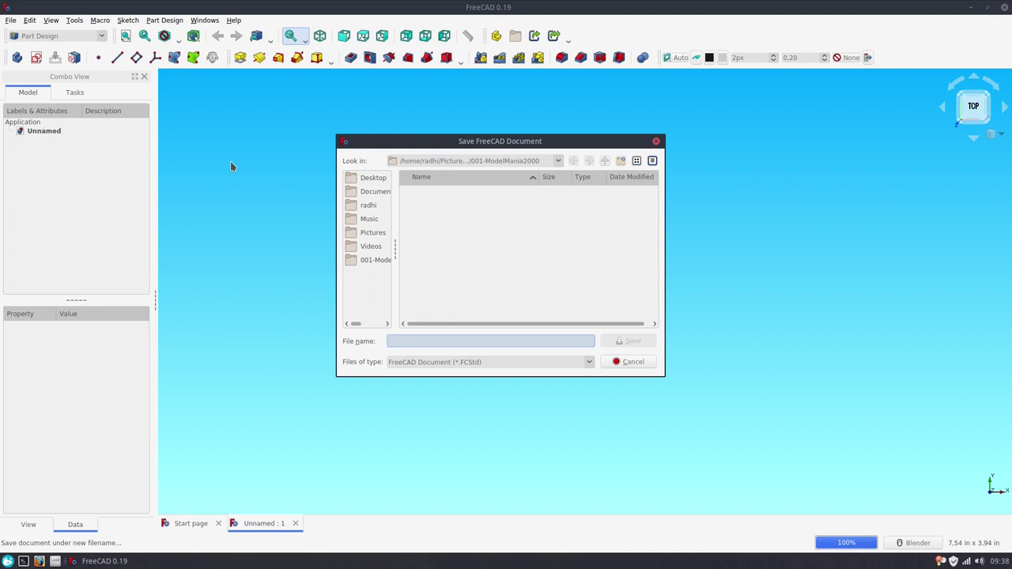
text(Phase01)
key(Return)
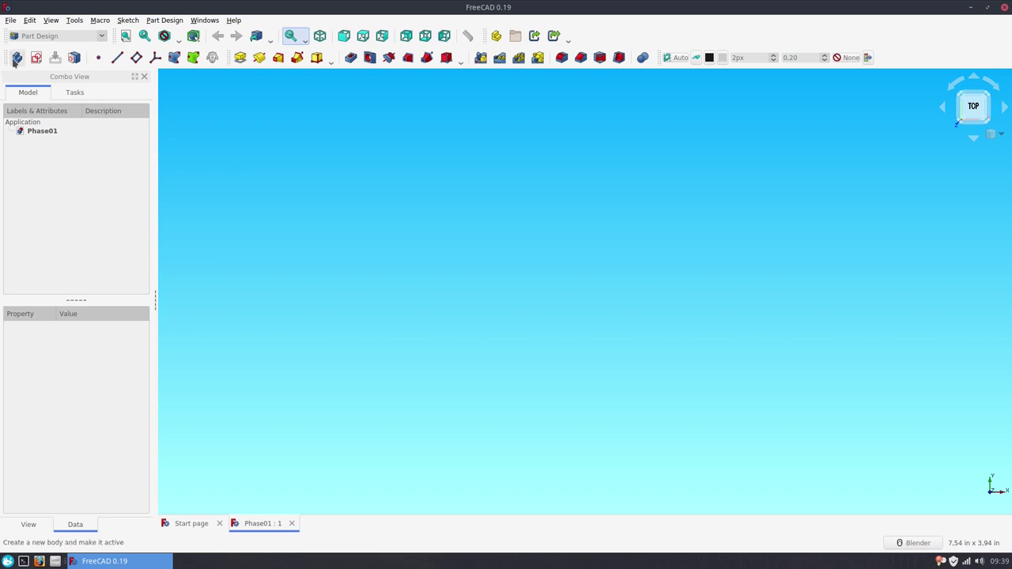
In Part Design, create a body and open a new sketch attached to YZ_Plane
click(39, 36)
click(53, 130)
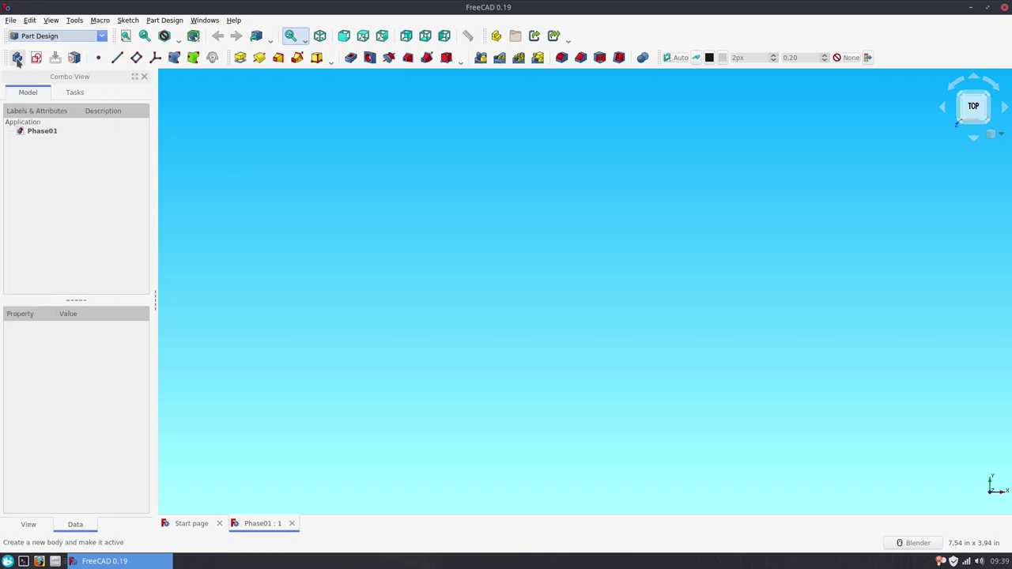
click(17, 57)
click(37, 59)
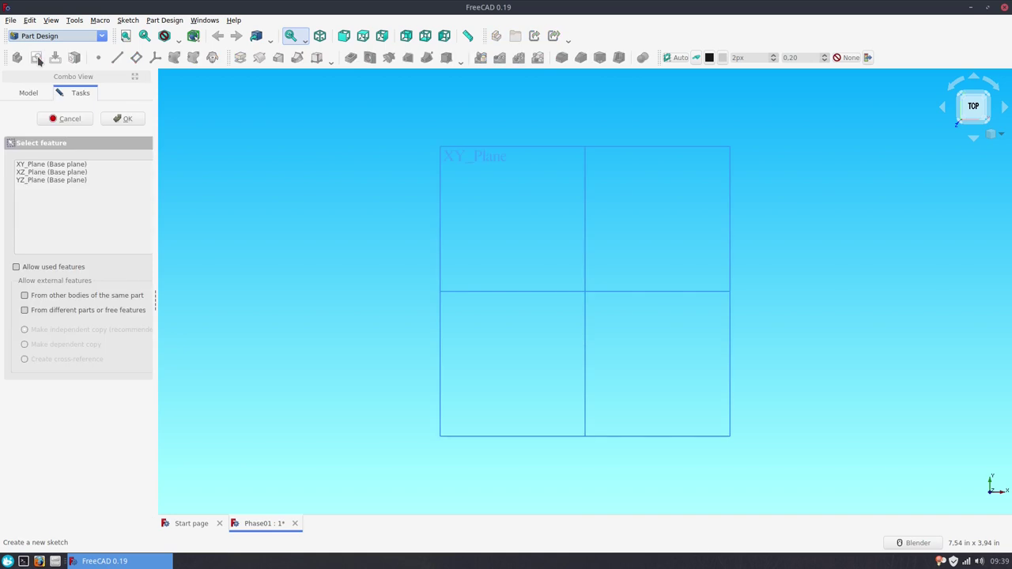
click(57, 181)
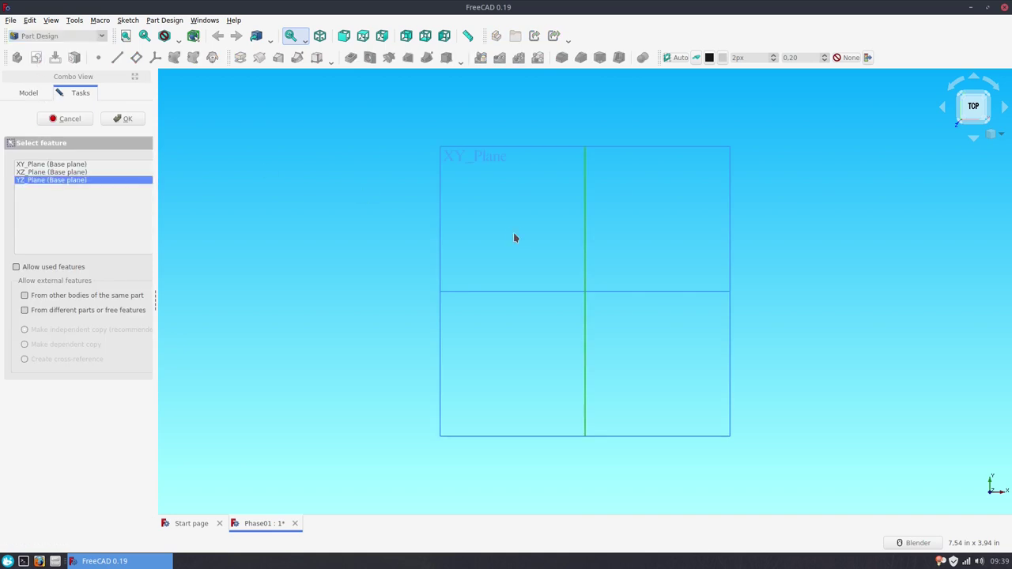
click(125, 119)
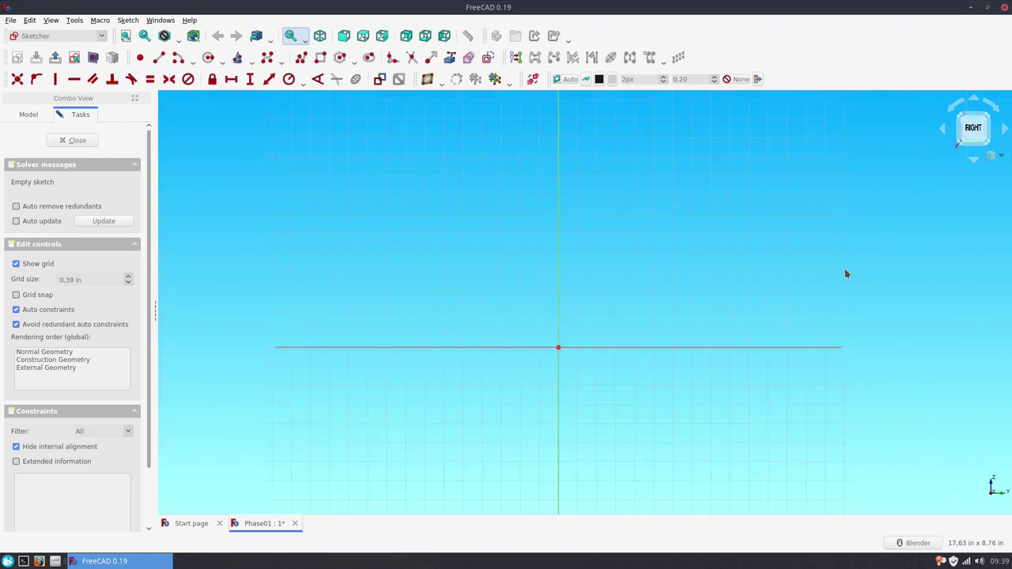
Draw a polyline from above the origin, down to the origin, along the horizontal axis and up a short step
mouse_move(381, 329)
shift+middle_down()
mouse_move(323, 332)
mouse_move(312, 366)
shift+middle_up()
click(303, 58)
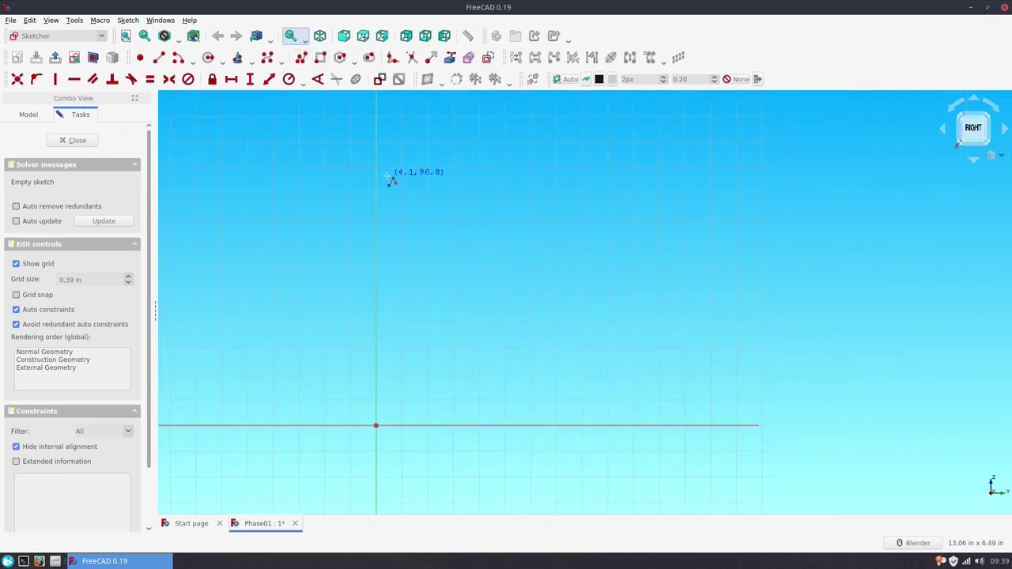
click(376, 177)
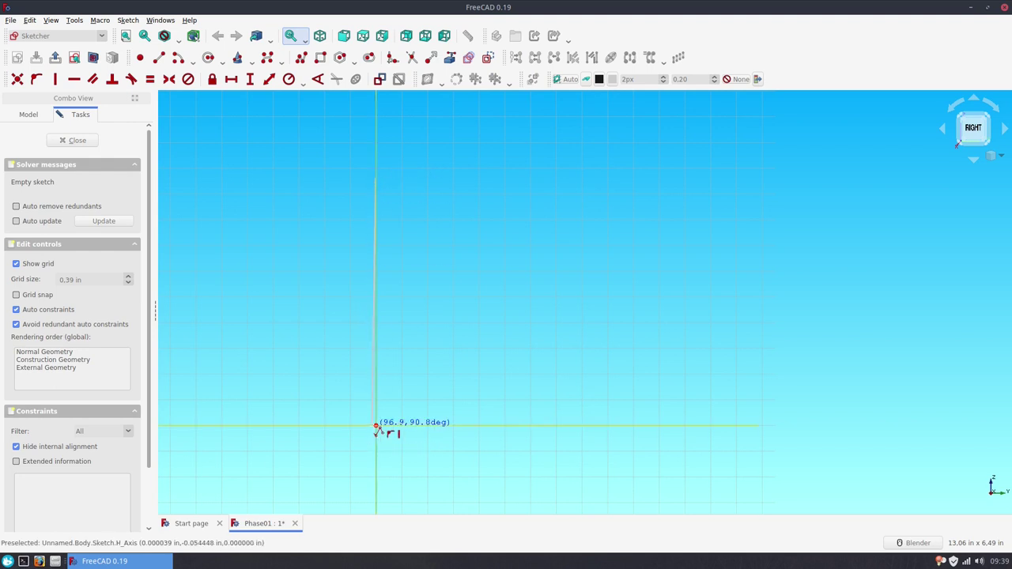
click(376, 426)
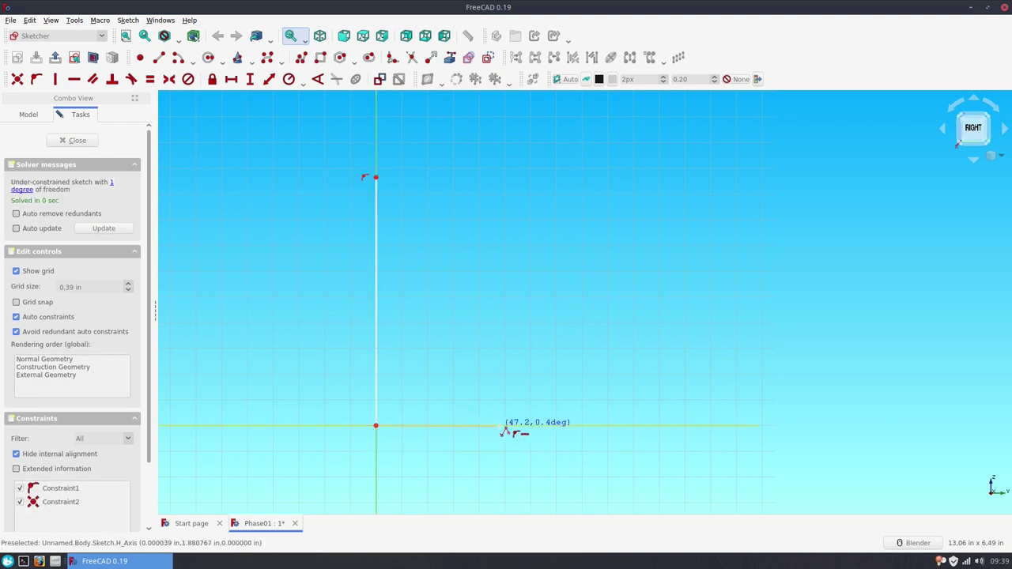
click(502, 427)
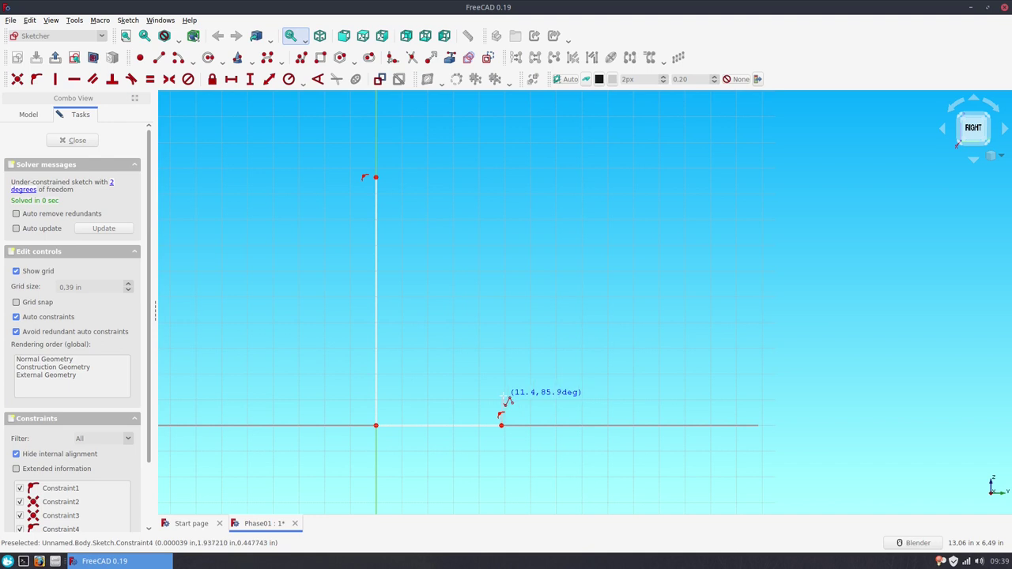
click(502, 396)
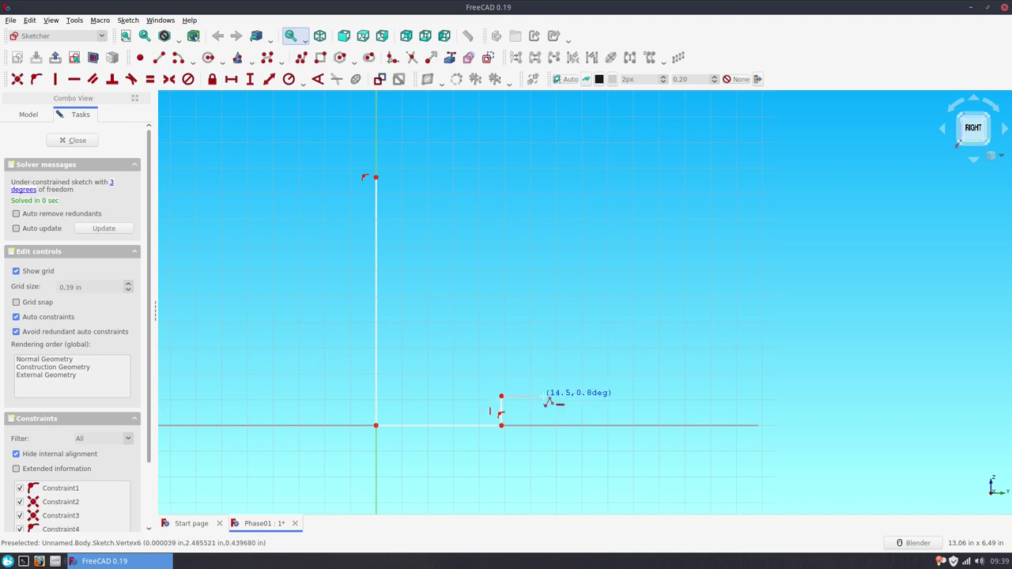
click(545, 396)
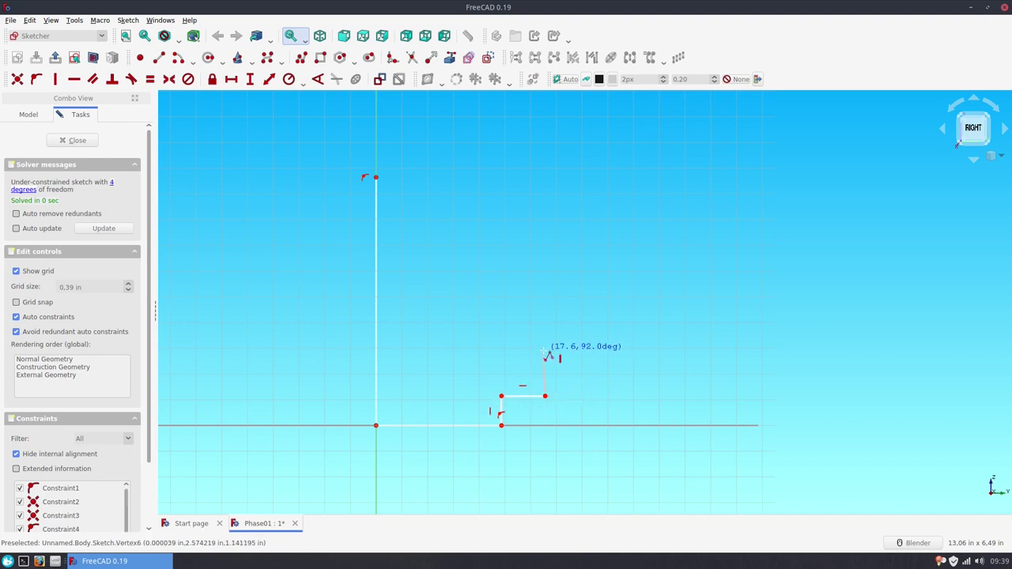
Finish the stepped outline with a tall vertical line and start a vertical dimension on the origin line
click(545, 353)
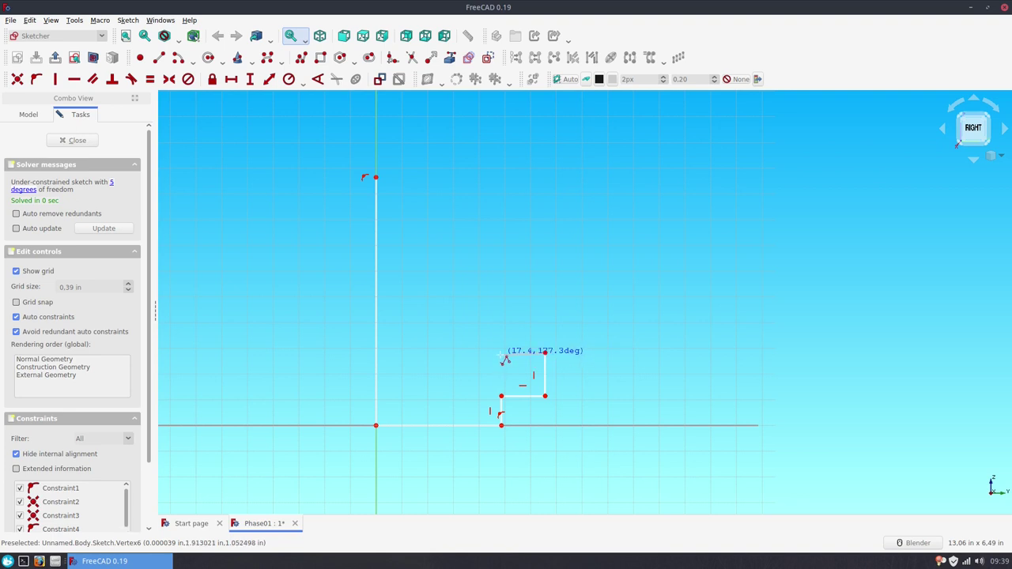
click(501, 353)
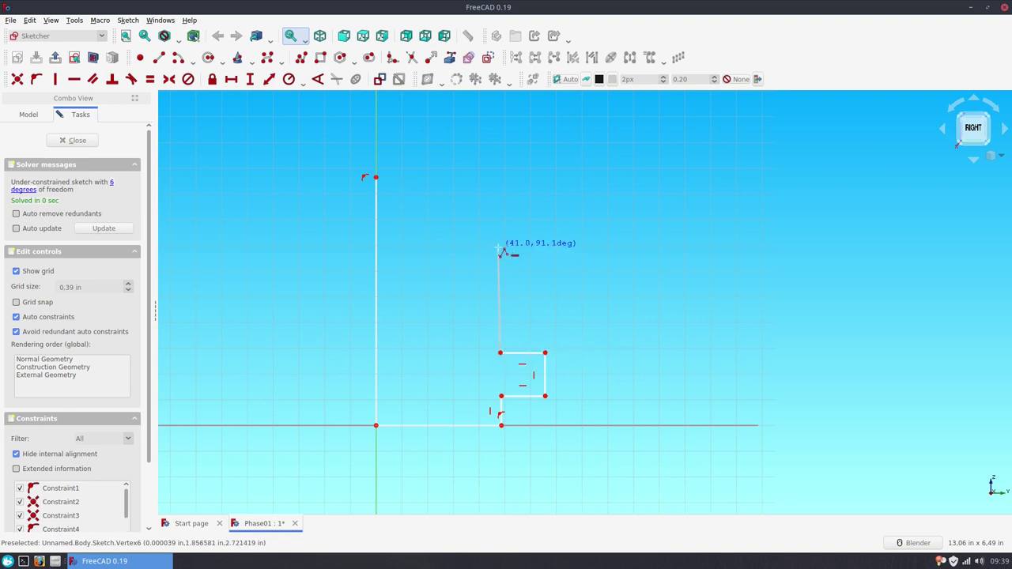
click(500, 249)
right_click(458, 259)
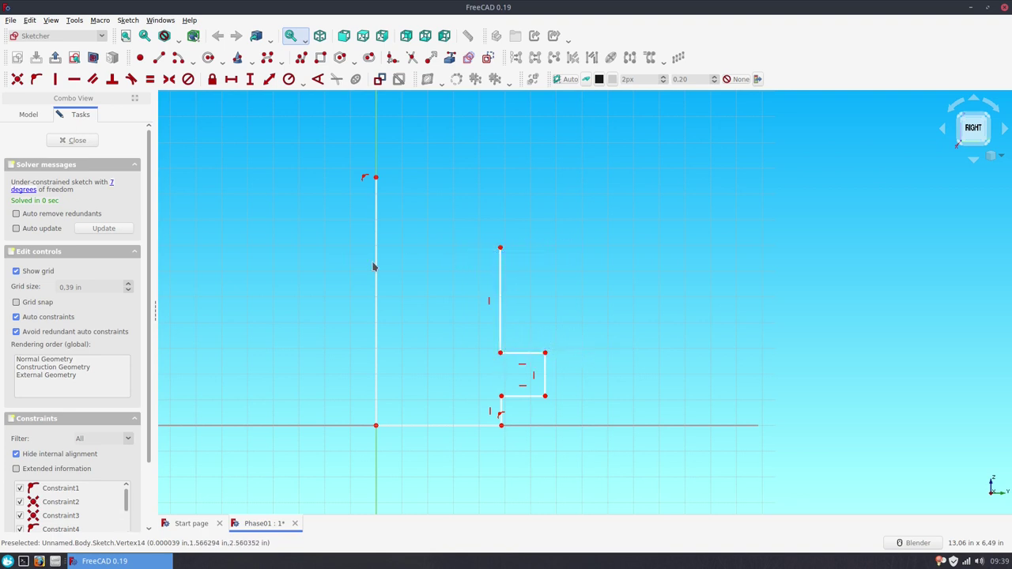
click(375, 264)
click(250, 80)
text(3,3)
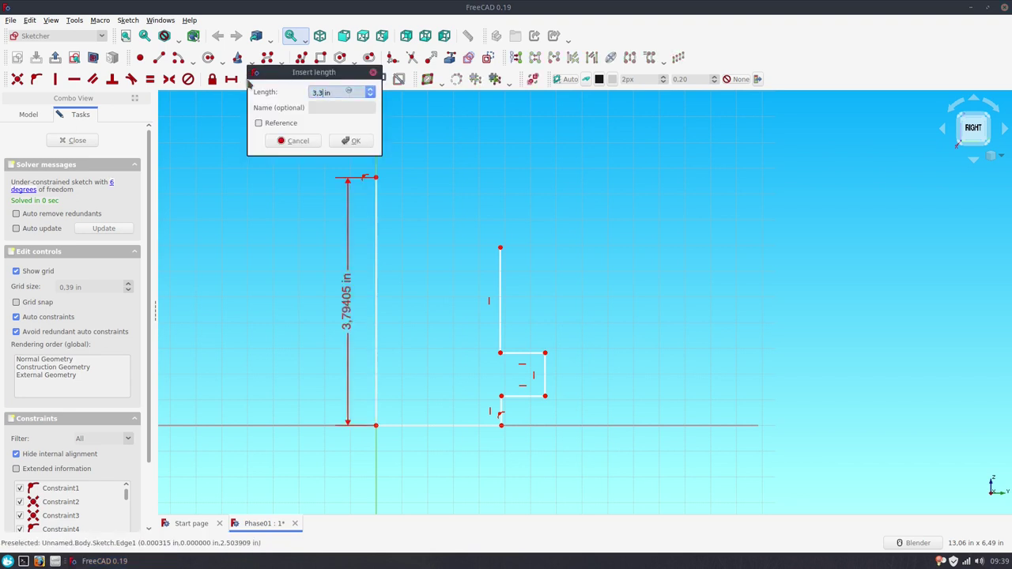
Set the origin line to 3.35 in tall and the bottom line to 1.35 in wide
text(5)
key(Return)
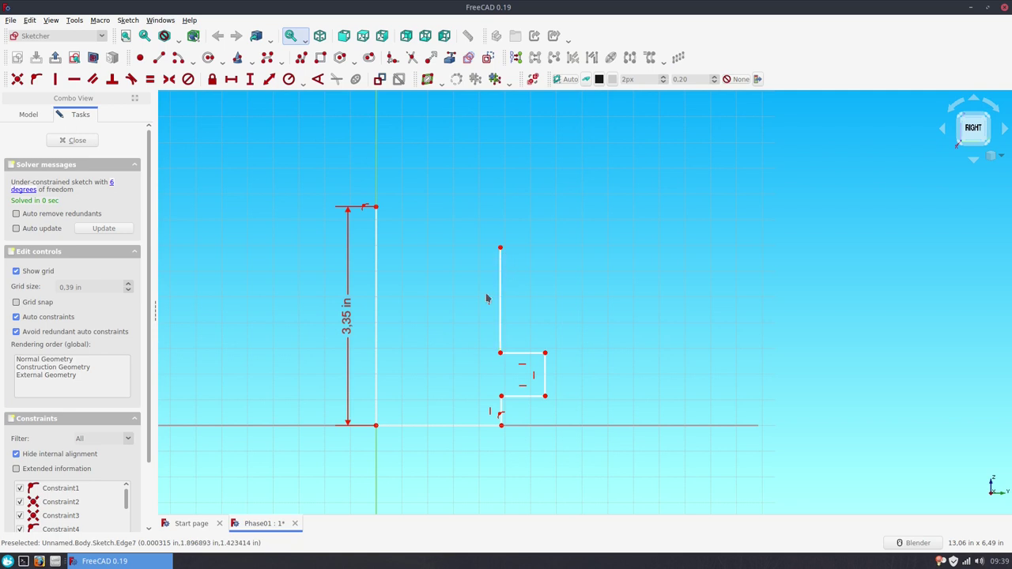
click(410, 432)
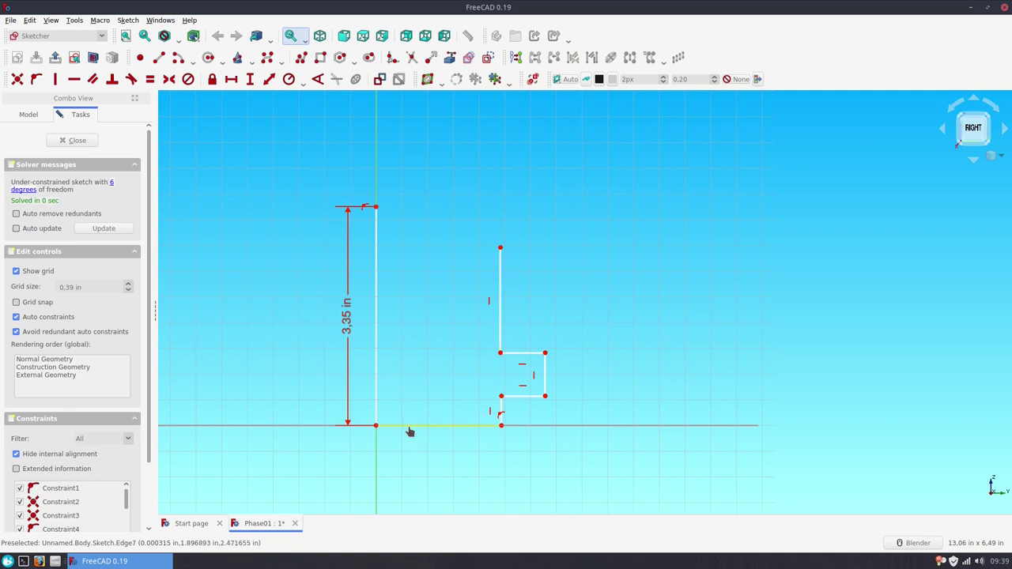
click(231, 79)
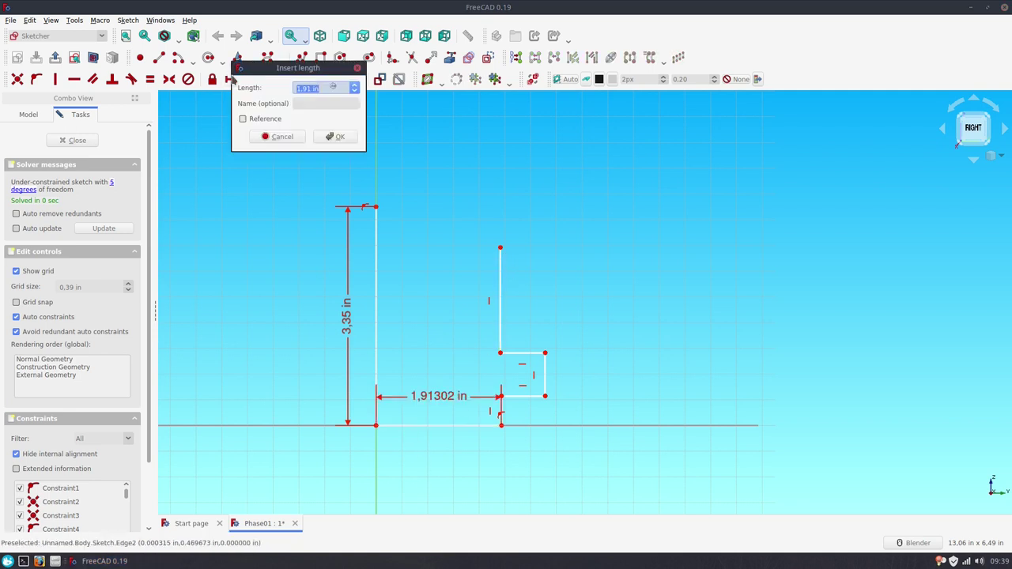
text(2.7/2)
key(Return)
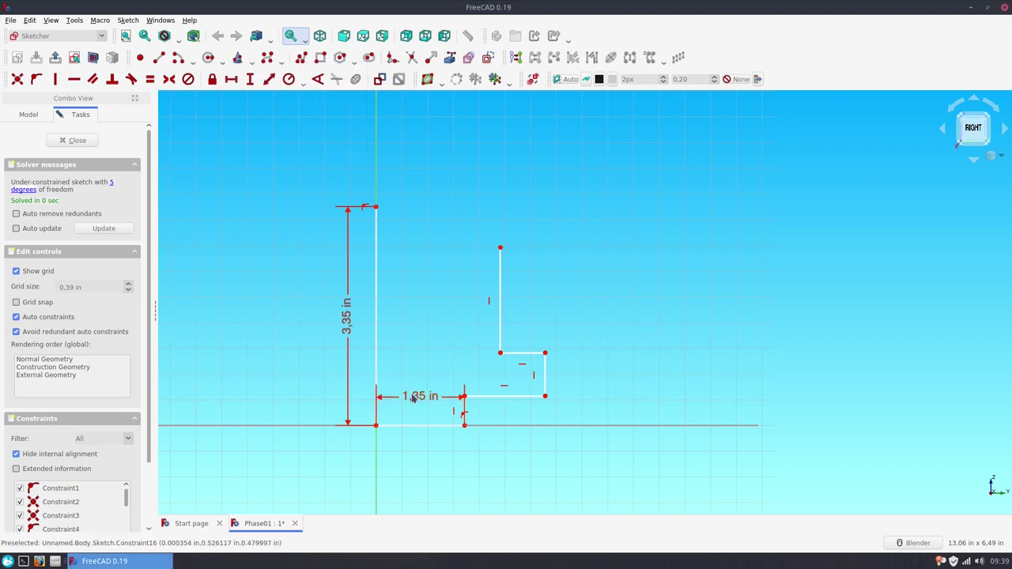
drag(415, 412, 299, 462)
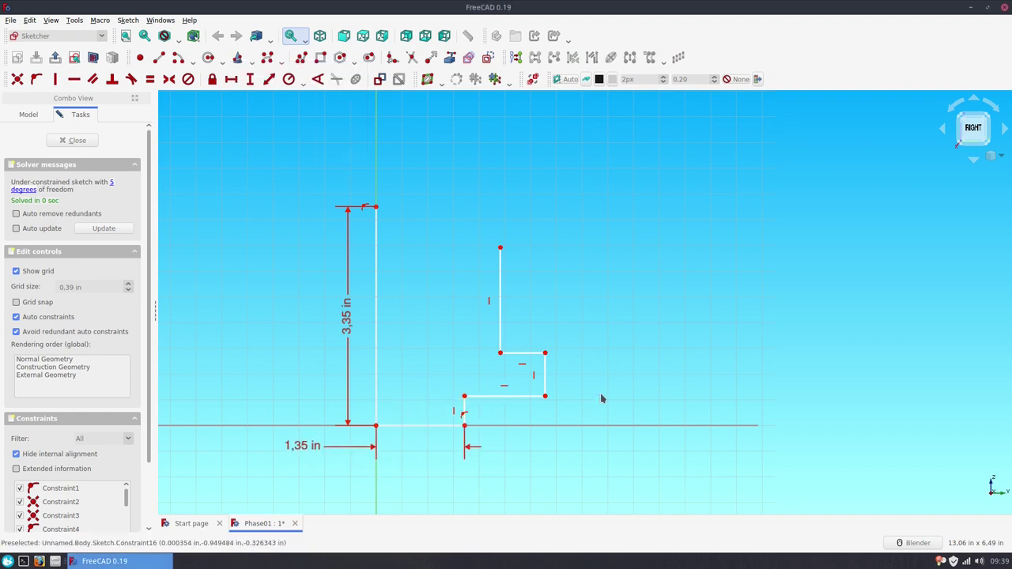
Dimension the step corner 1.875 in from the origin and the short step edge 0.25 in high
click(545, 398)
click(377, 427)
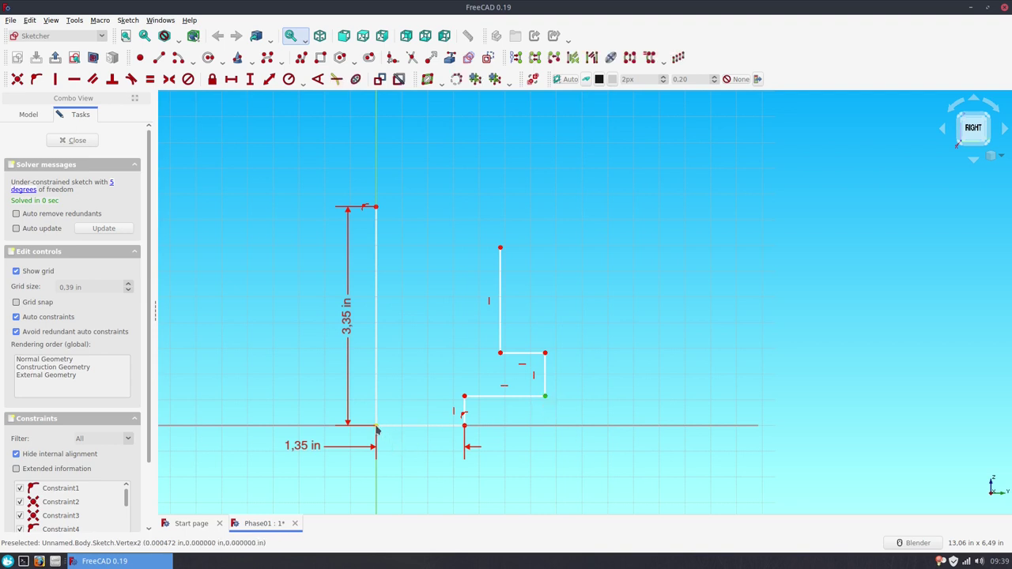
click(227, 82)
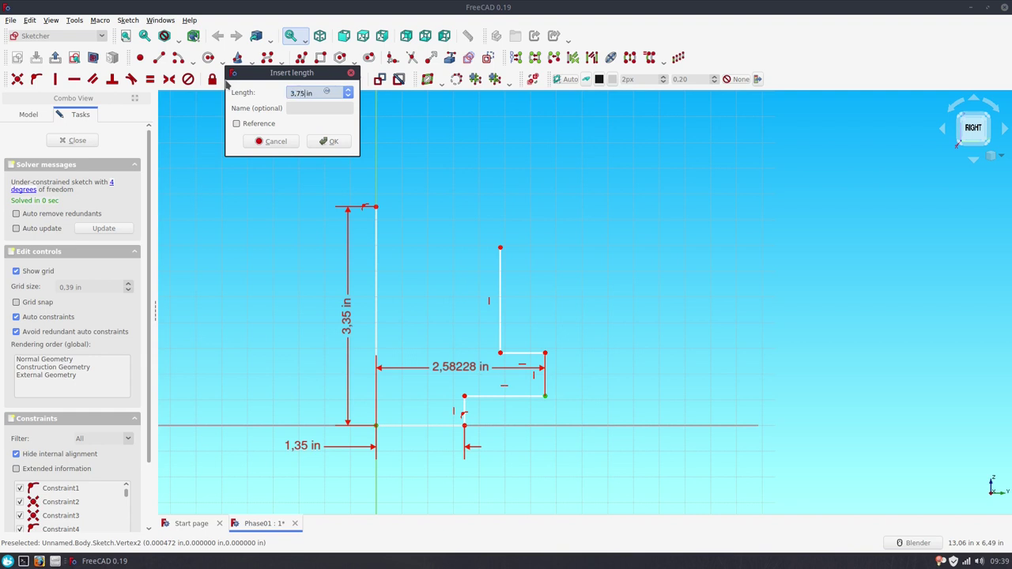
key(Return)
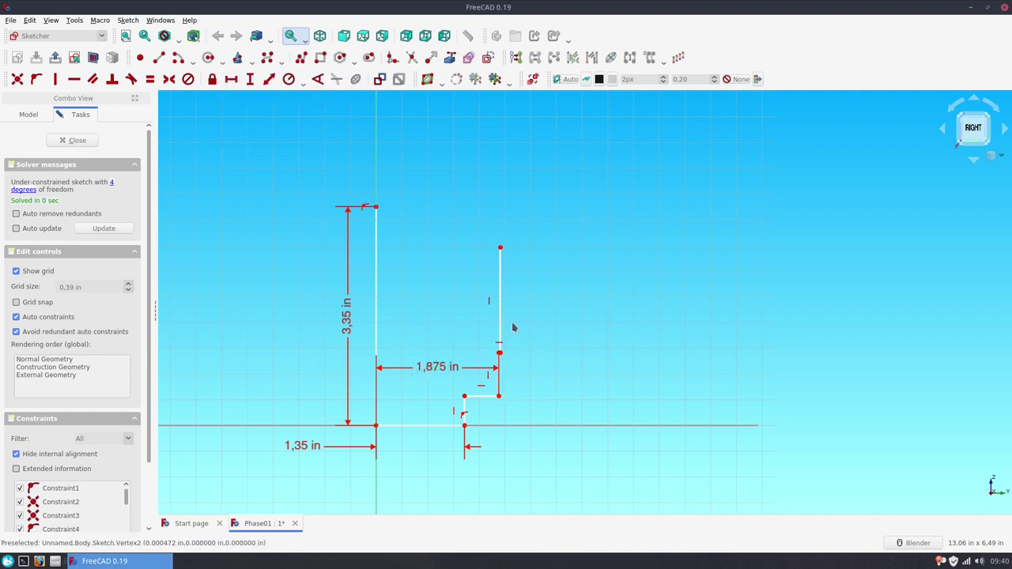
drag(424, 372, 566, 474)
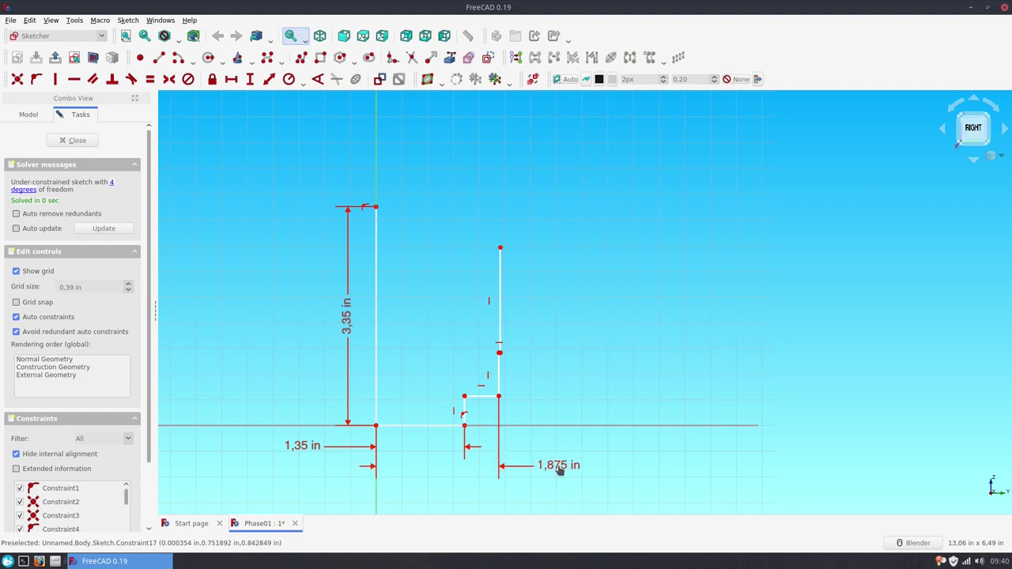
click(464, 411)
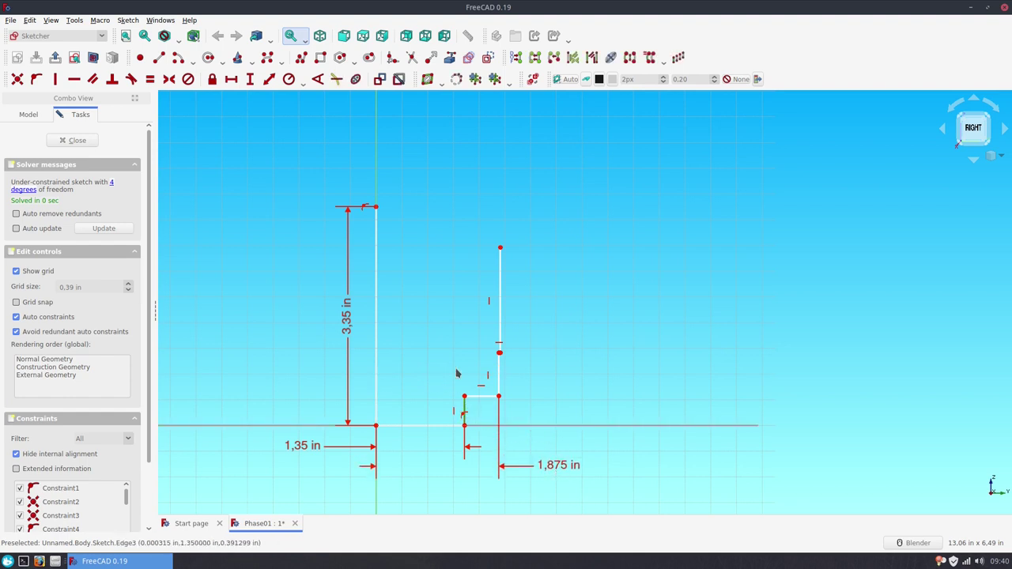
click(257, 84)
text(0.25)
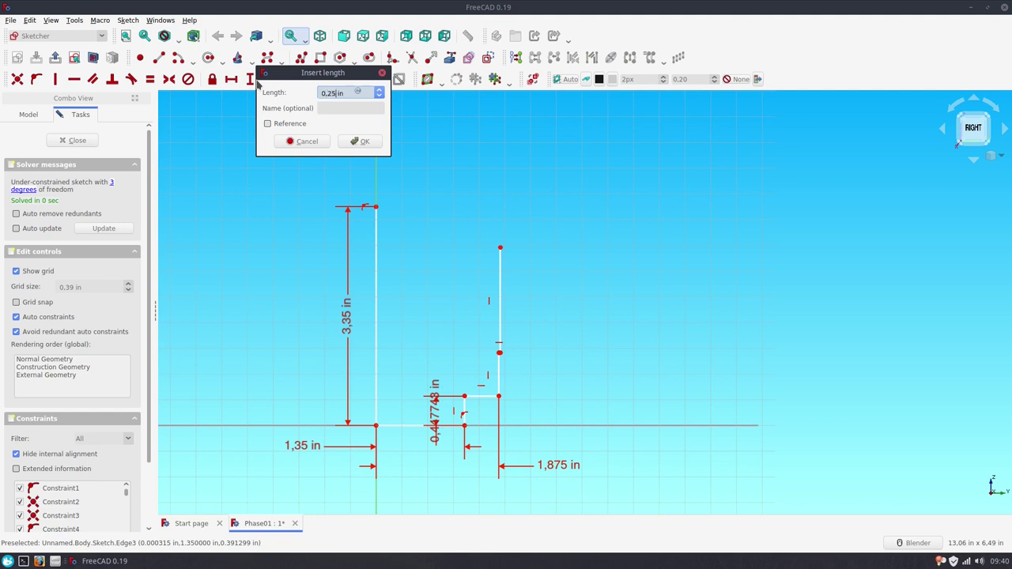
key(Return)
mouse_move(434, 417)
mouse_down()
mouse_move(440, 482)
mouse_move(417, 483)
mouse_up()
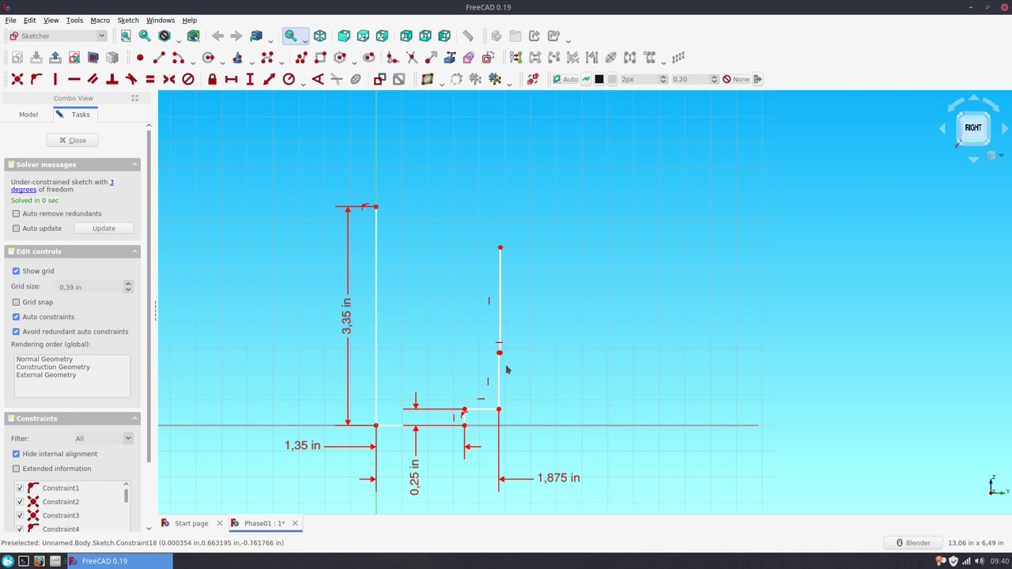
Shift the upper vertical line left and constrain the two step edges equal
drag(501, 356, 467, 375)
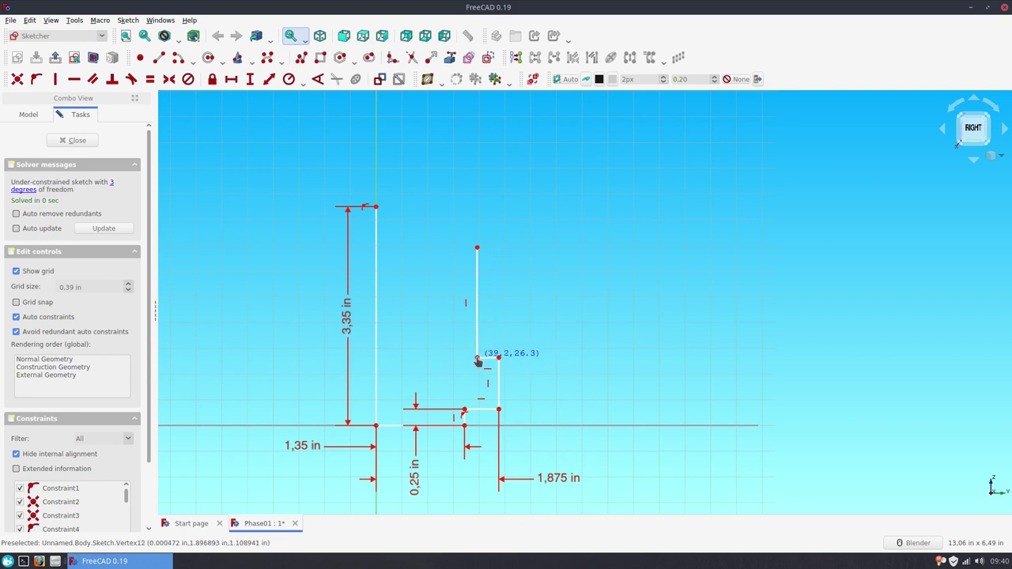
click(499, 400)
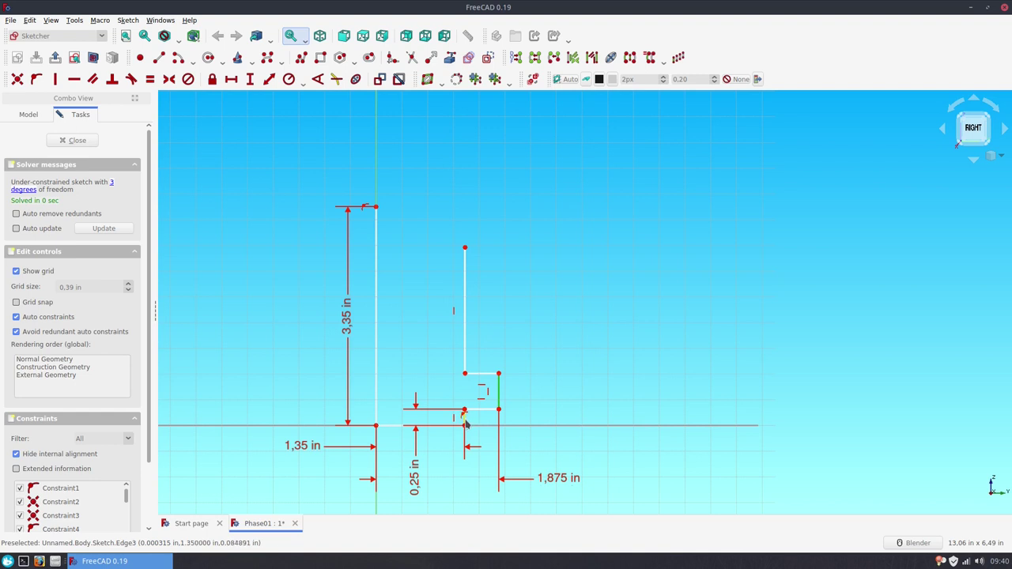
click(465, 417)
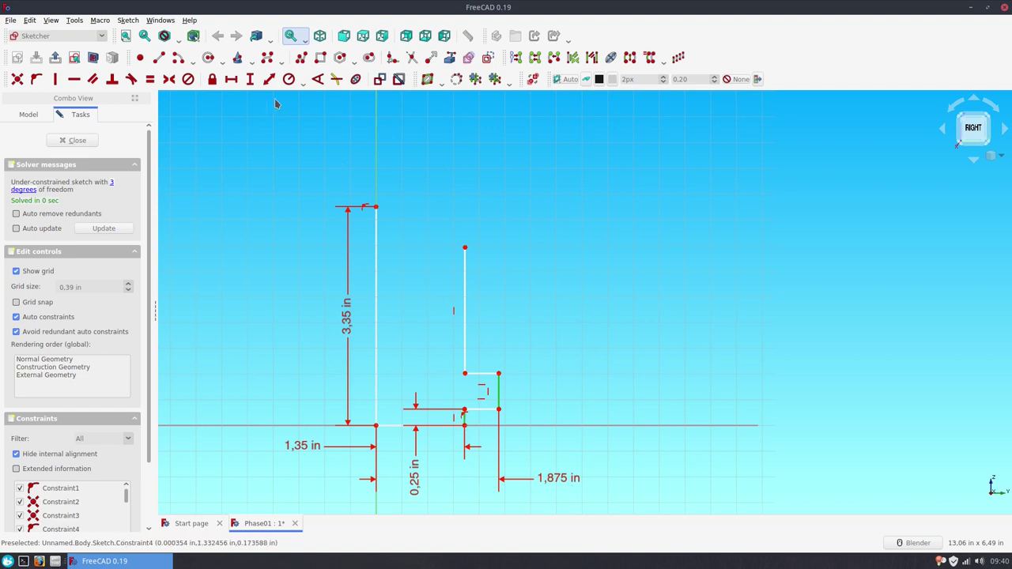
click(149, 79)
Make the top short step edge equal to the edge below it
scroll(472, 436, up, 3)
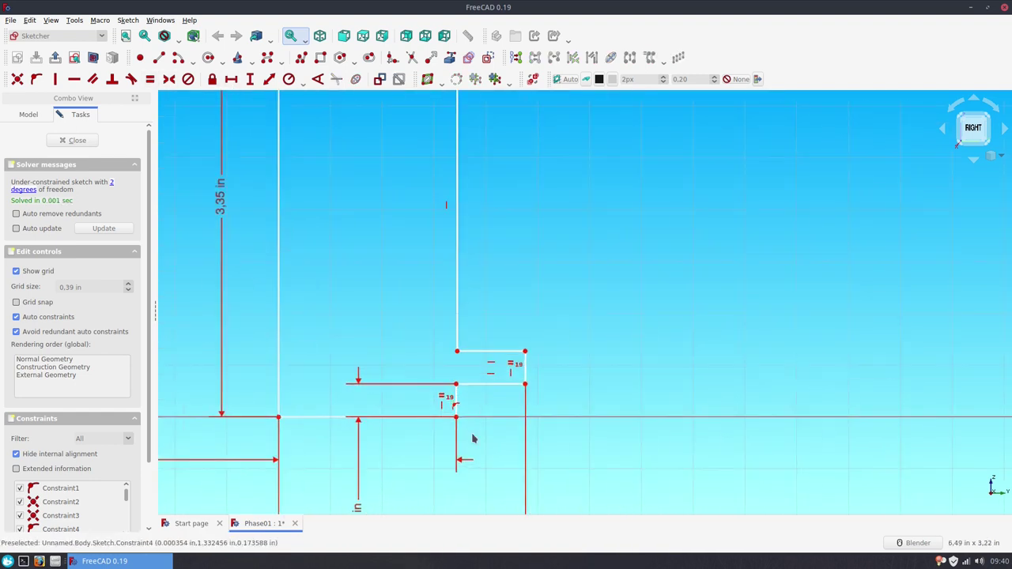
click(467, 352)
click(477, 384)
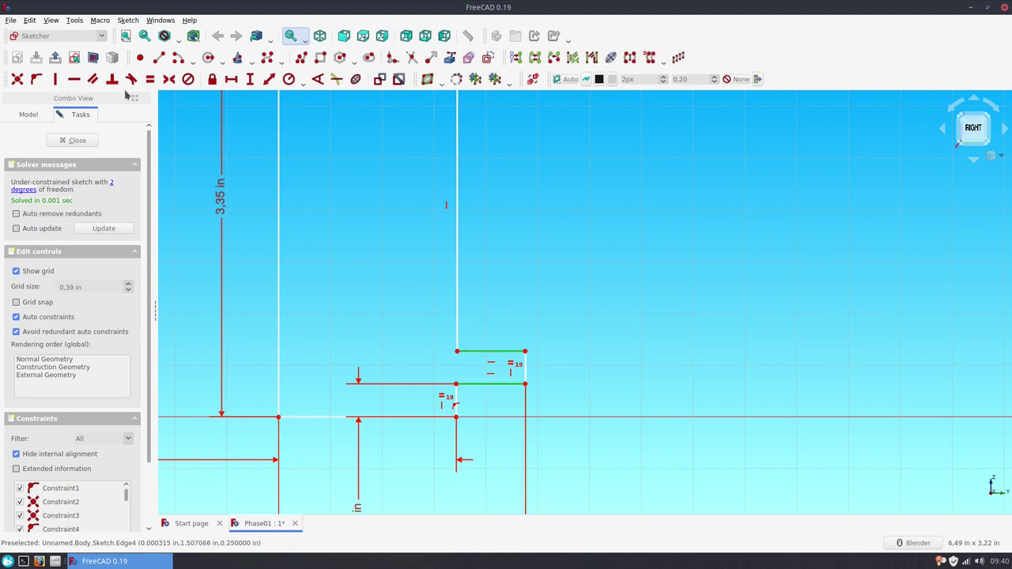
click(149, 79)
Draw a three-point arc joining the tops of the two tall vertical lines
scroll(390, 277, down, 2)
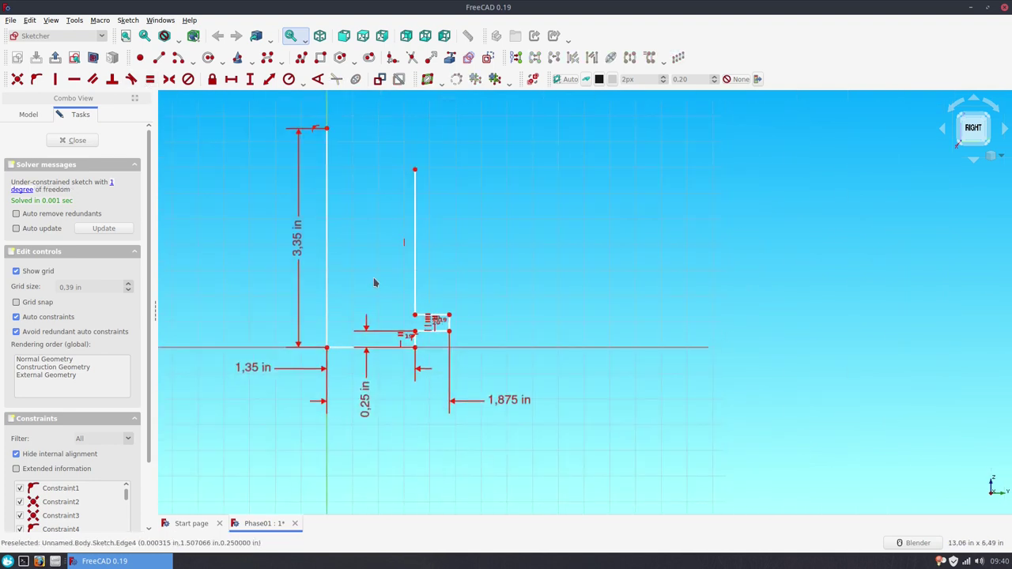
scroll(375, 282, up, 1)
scroll(363, 112, up, 1)
click(192, 60)
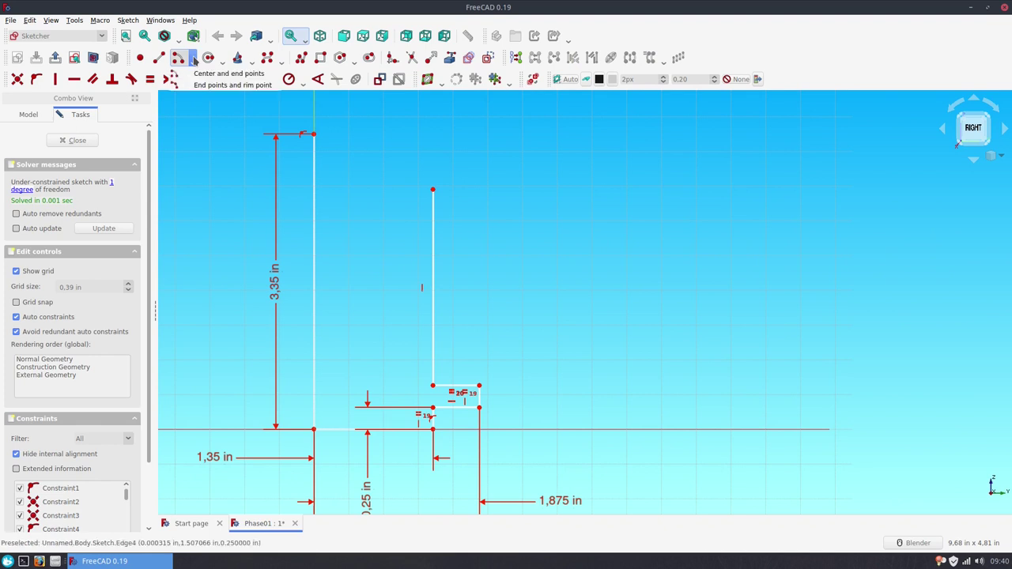
click(207, 85)
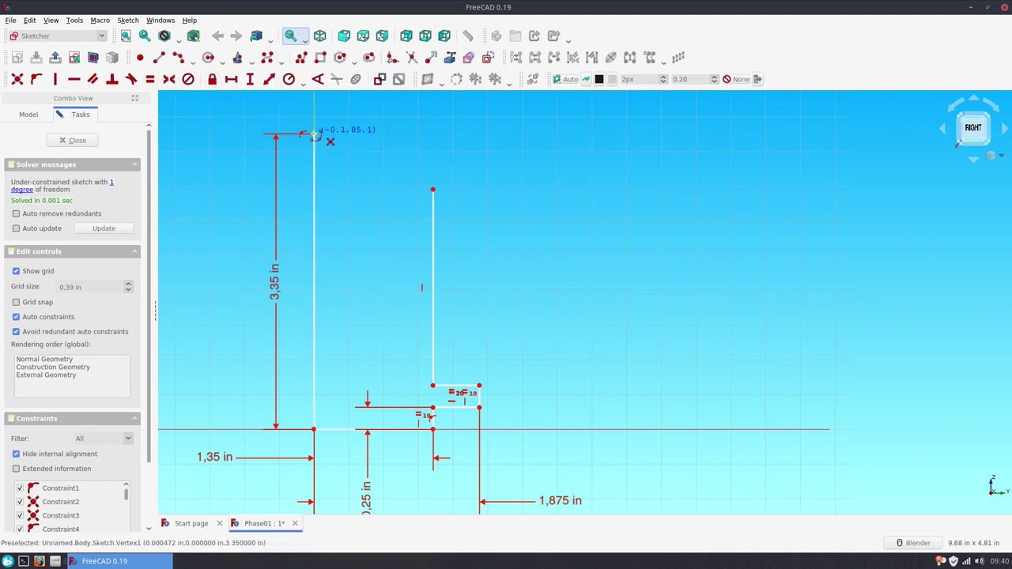
click(314, 134)
click(434, 190)
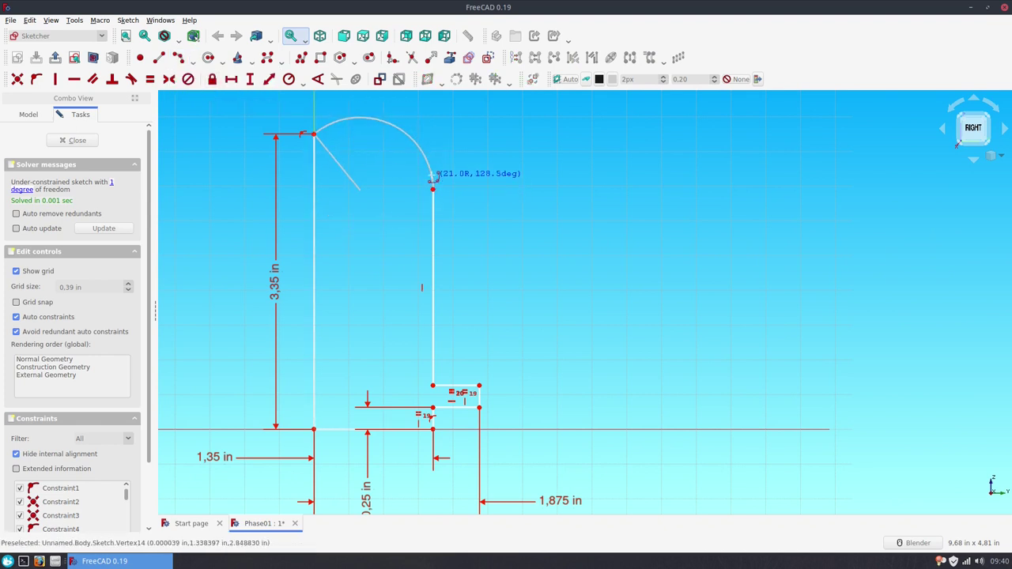
click(429, 181)
right_click(400, 210)
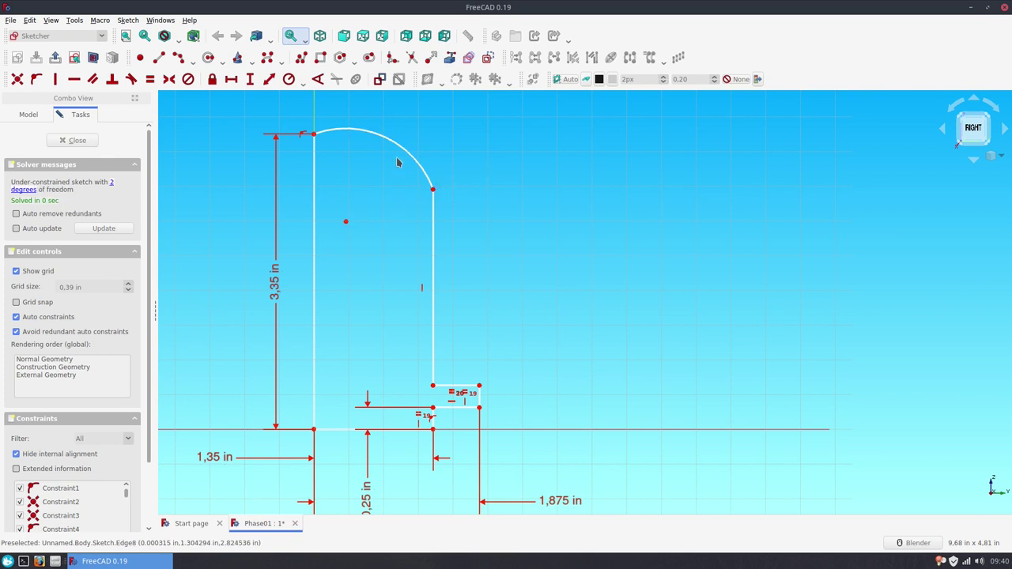
Constrain the dome arc to a 90° sweep with its centre on the tall line
click(400, 149)
click(317, 80)
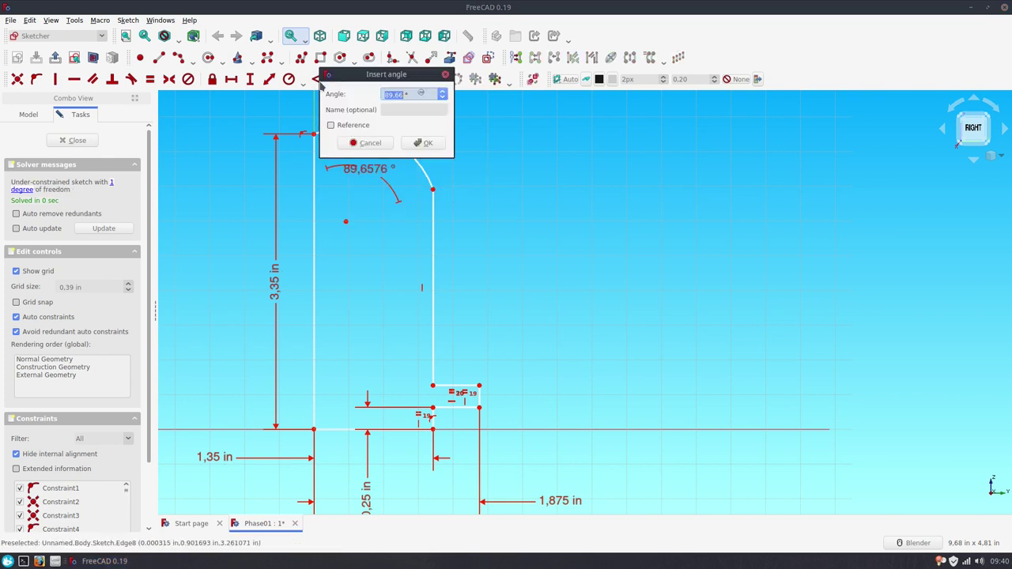
key(Return)
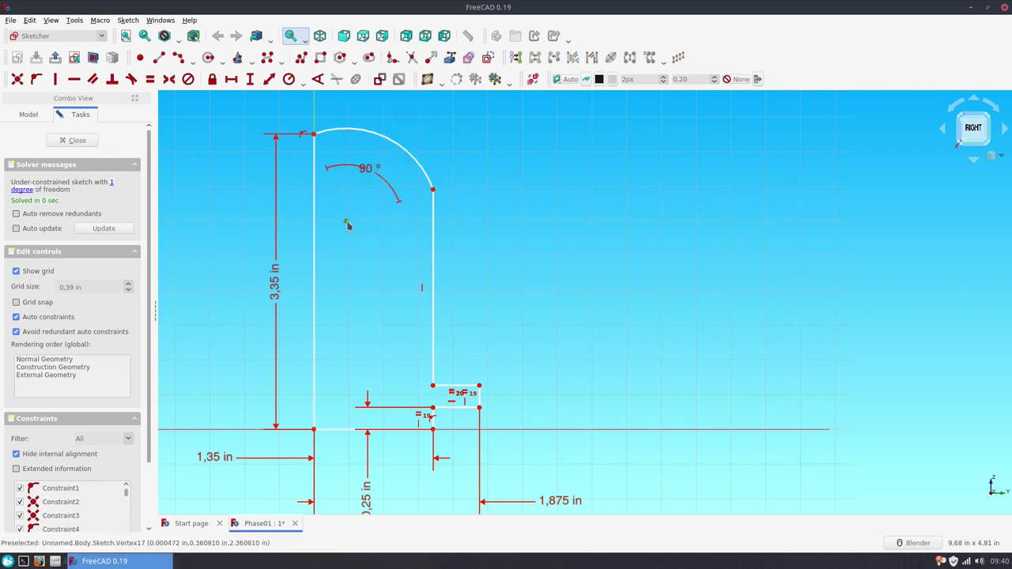
click(35, 79)
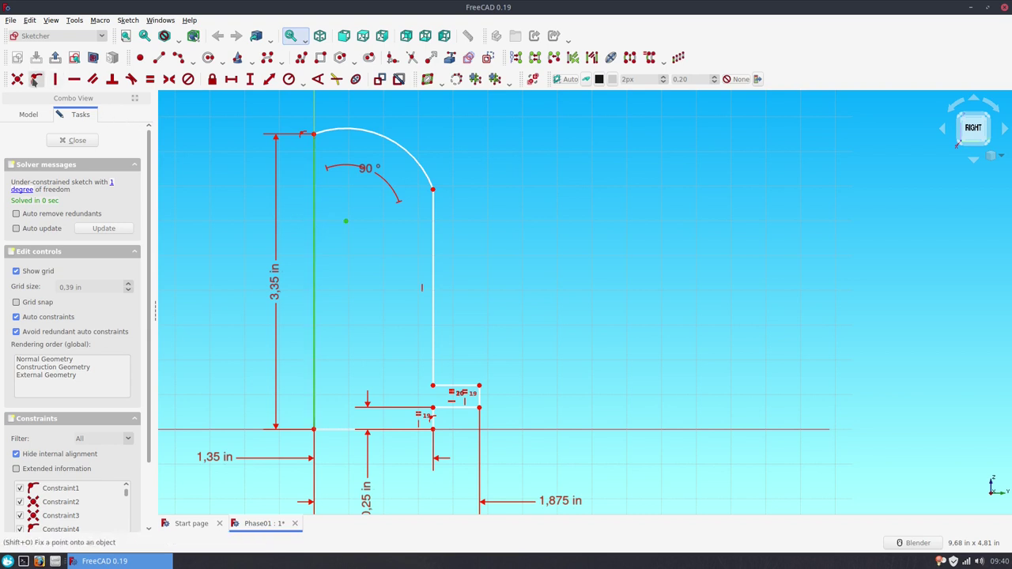
Close the sketch and revolve the profile 360° into a domed, flanged cylinder
key(Escape)
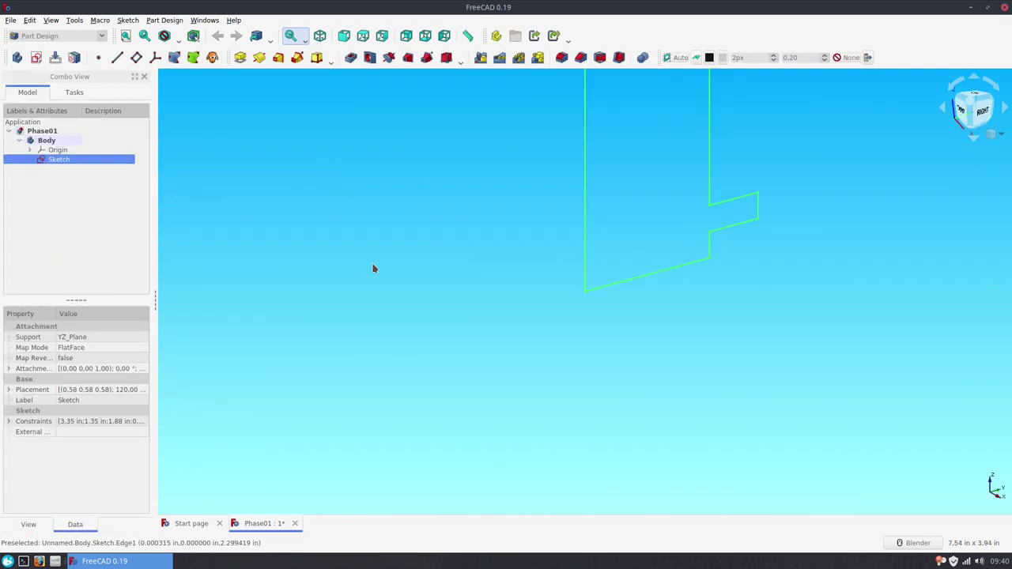
shift+middle_drag(549, 256, 497, 226)
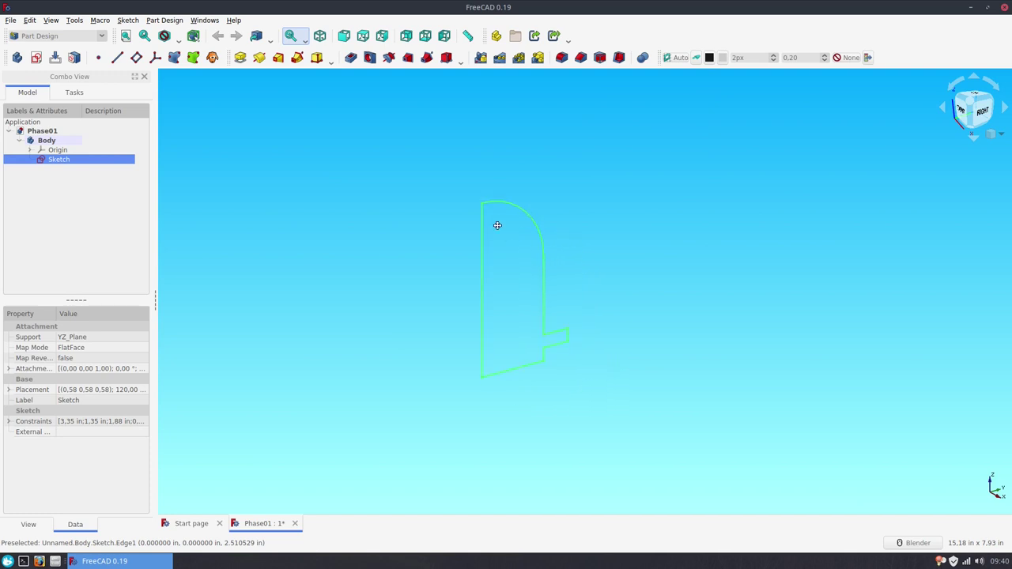
scroll(509, 362, up, 2)
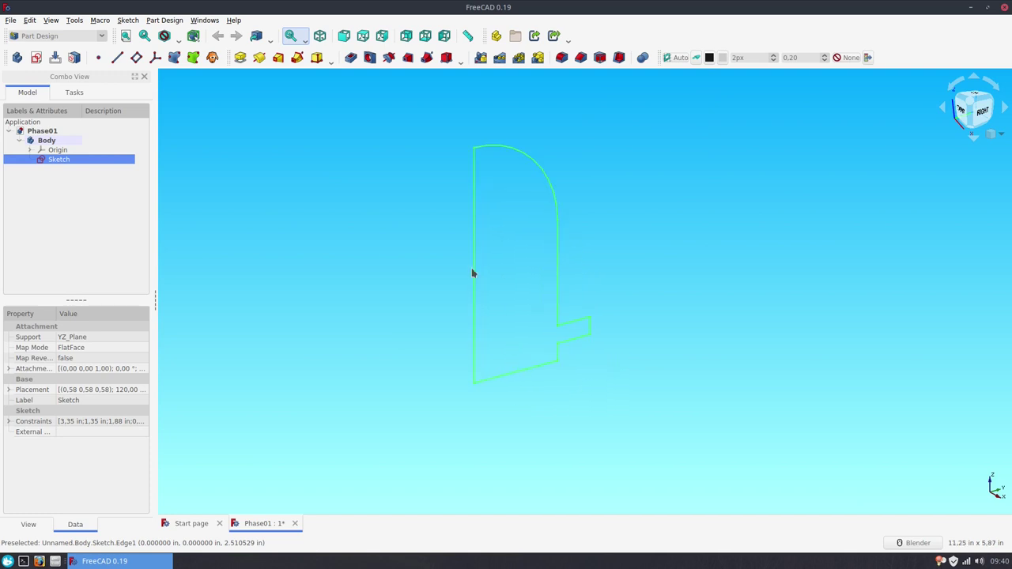
click(259, 61)
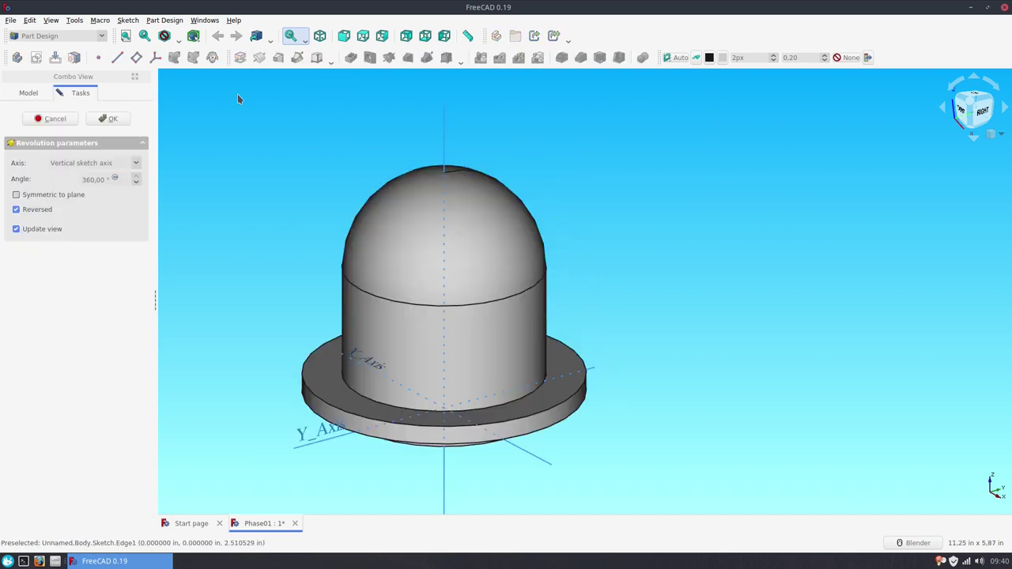
click(110, 119)
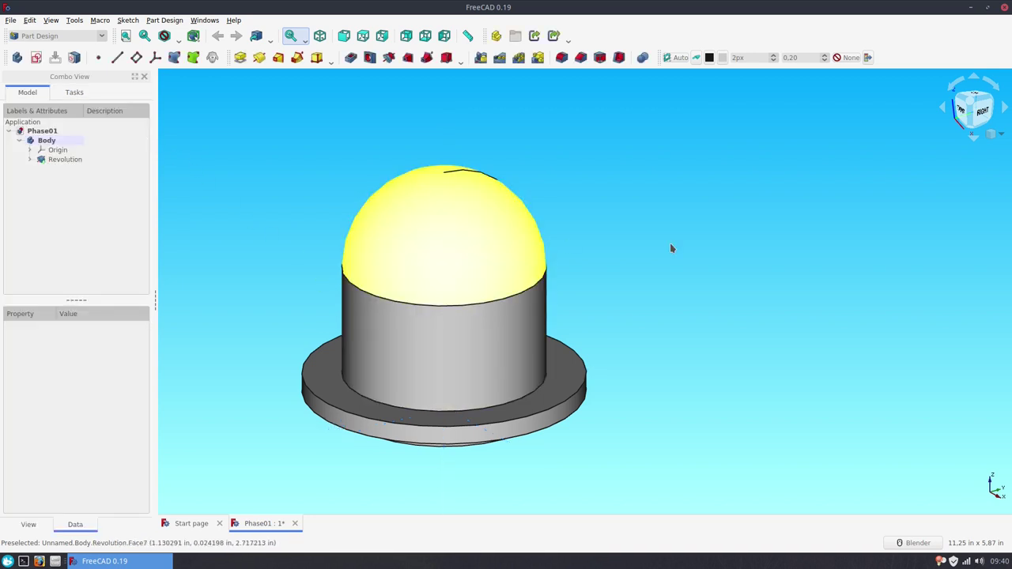
Check the solid in Front view, then hide the Revolution feature
middle_drag(425, 314, 555, 302)
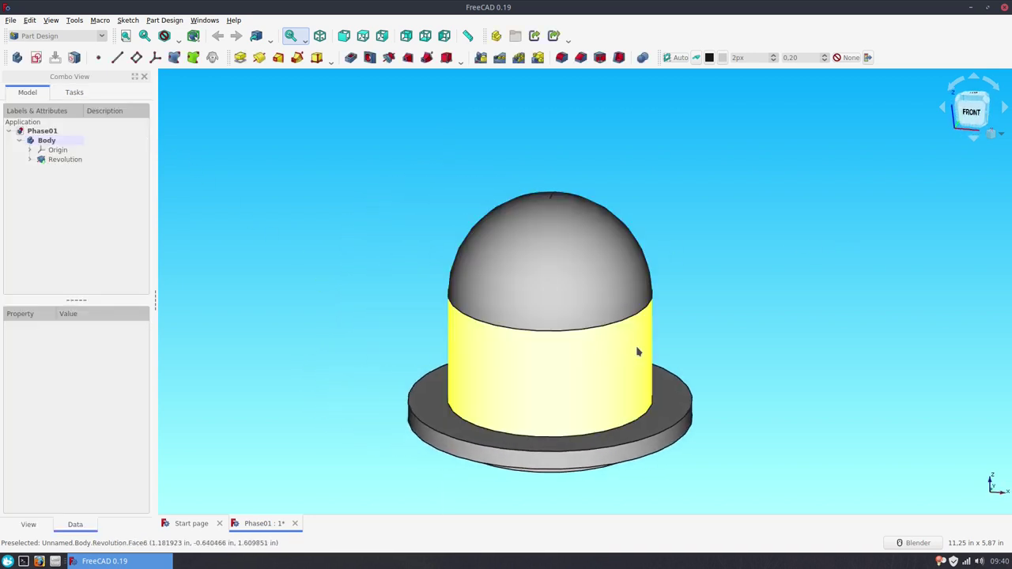
shift+middle_drag(639, 351, 625, 310)
click(969, 117)
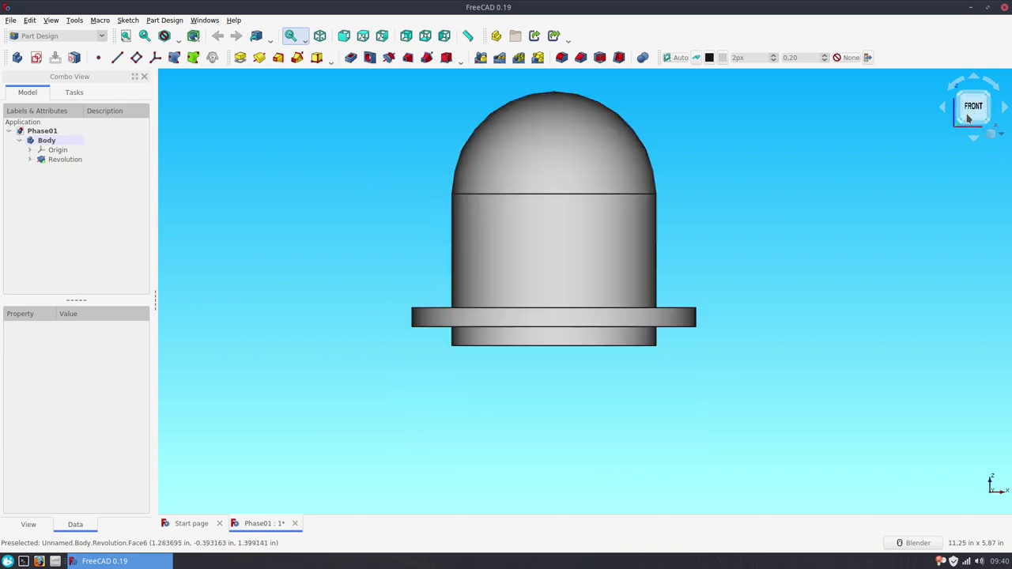
shift+middle_drag(467, 193, 455, 252)
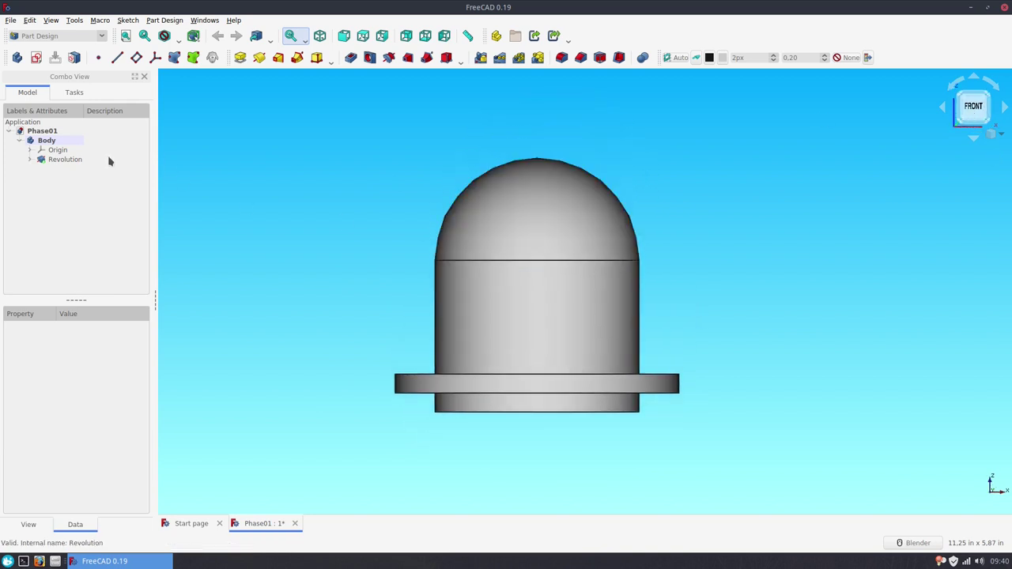
click(28, 161)
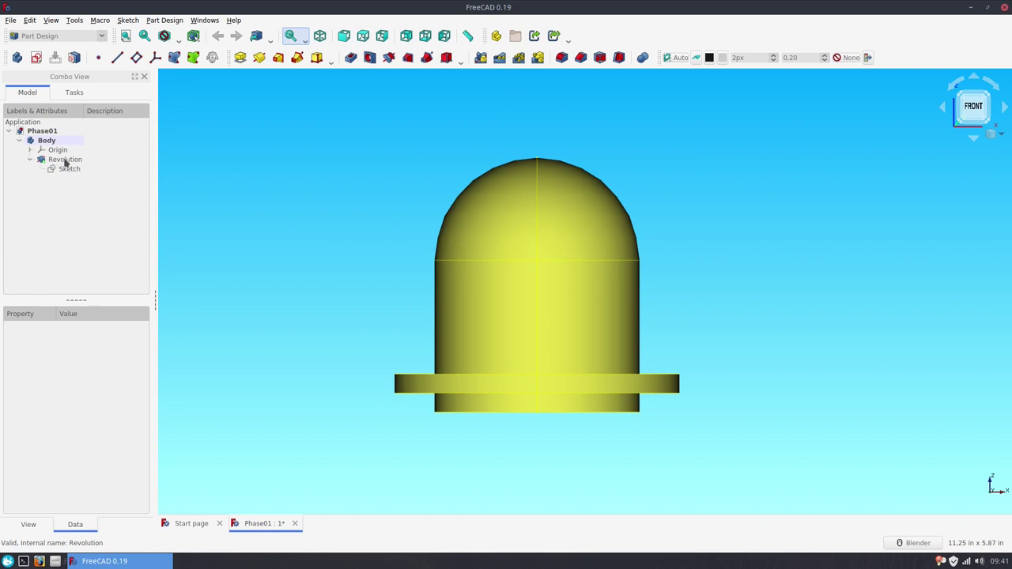
click(66, 160)
key(space)
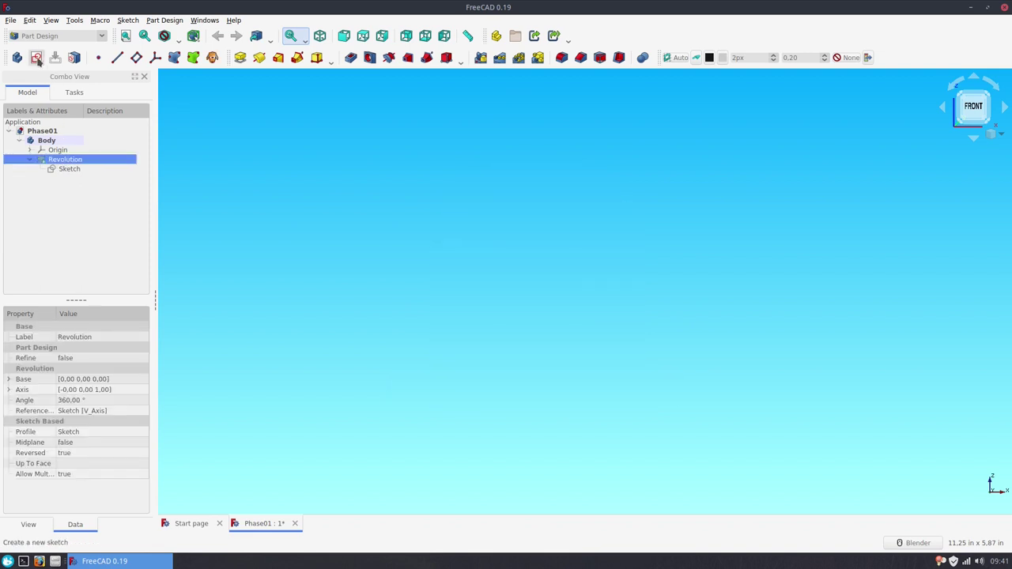
click(37, 59)
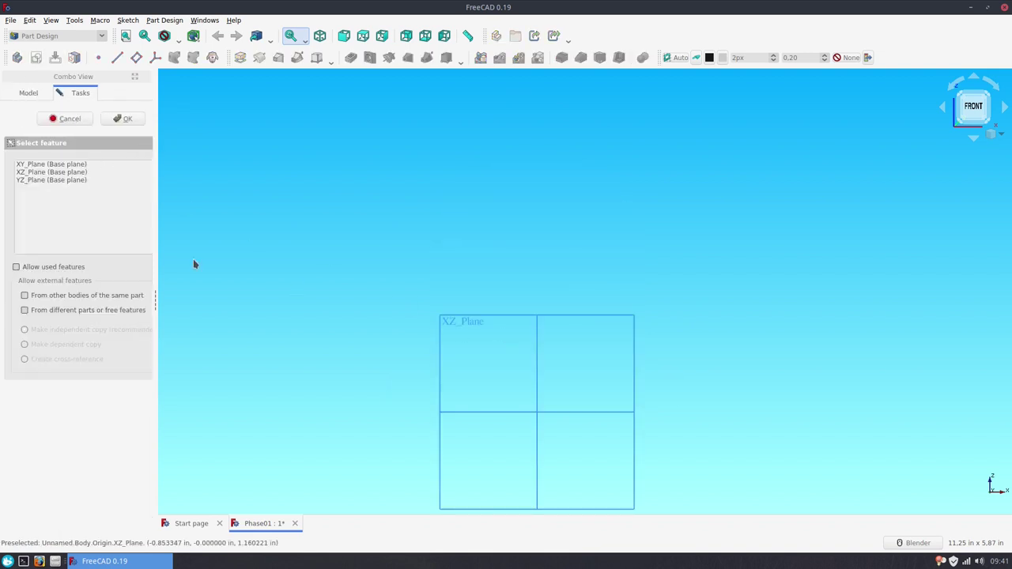
On XZ_Plane, draw a closed four-line rhombus with top and bottom corners on the vertical axis
click(56, 174)
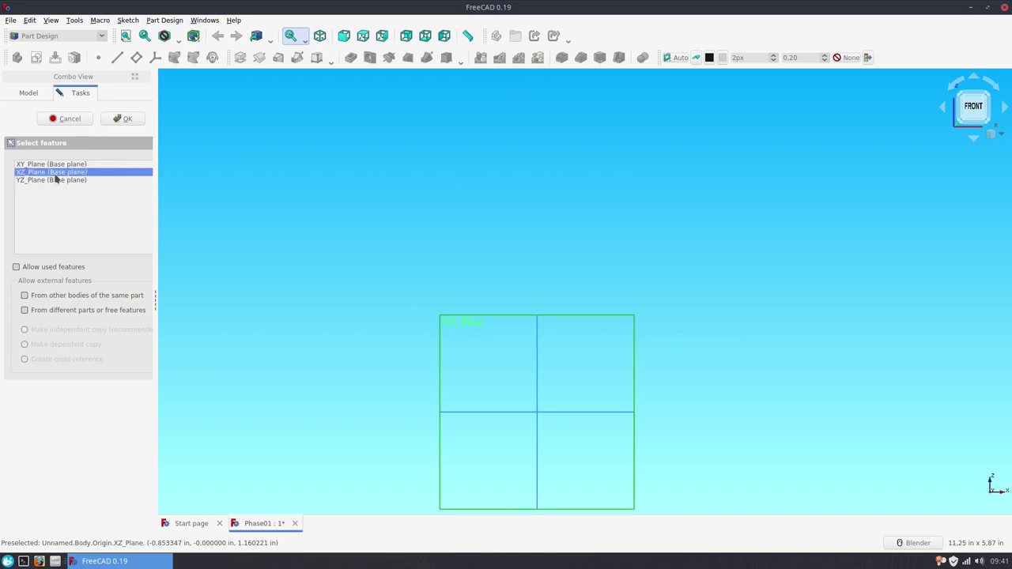
click(120, 118)
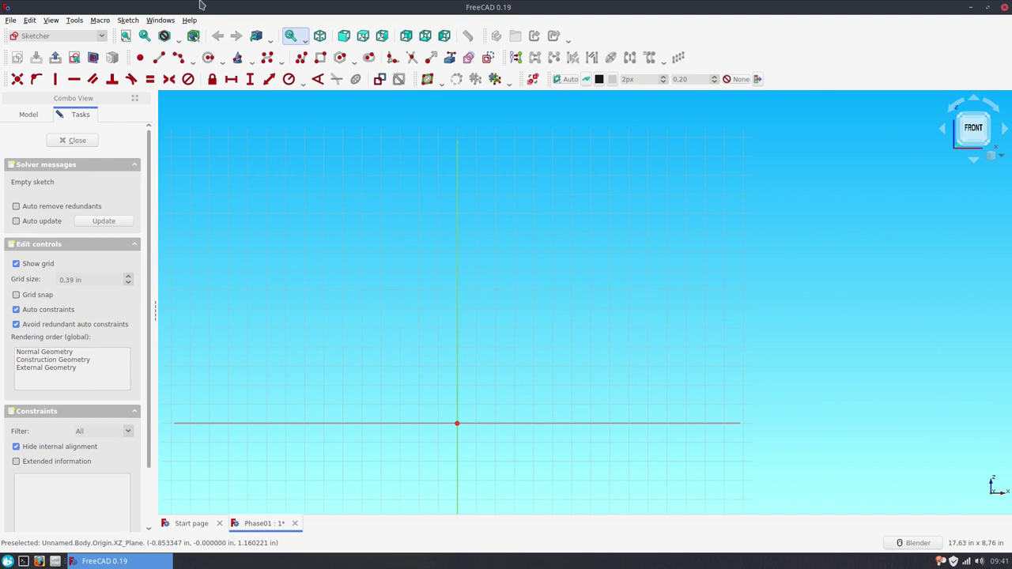
click(302, 58)
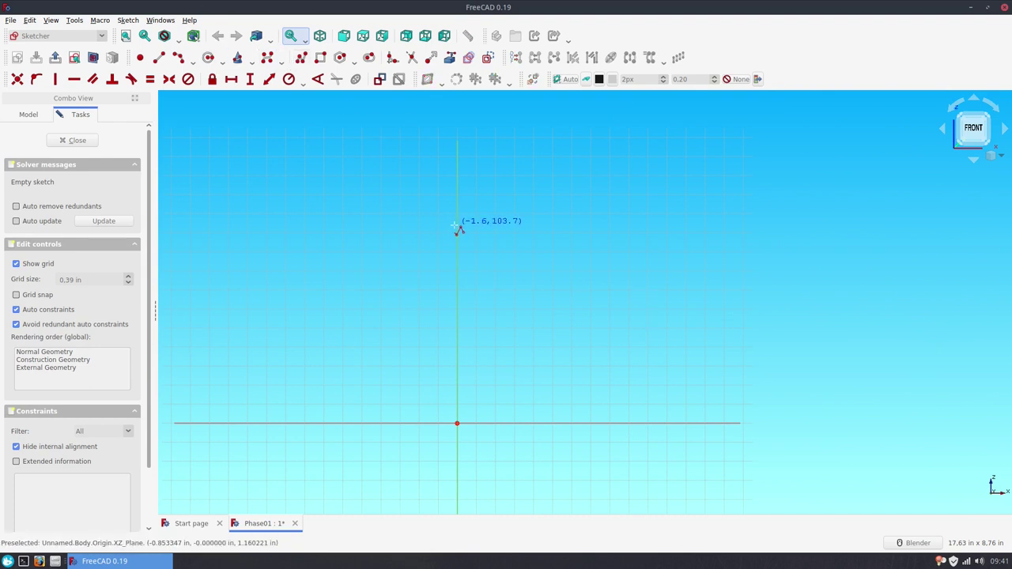
click(457, 226)
click(500, 296)
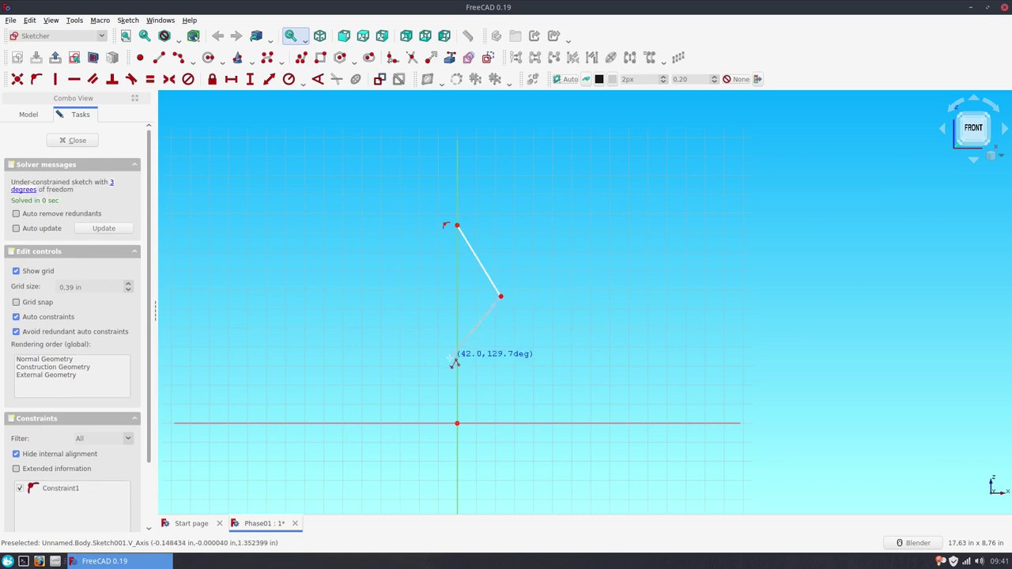
click(457, 372)
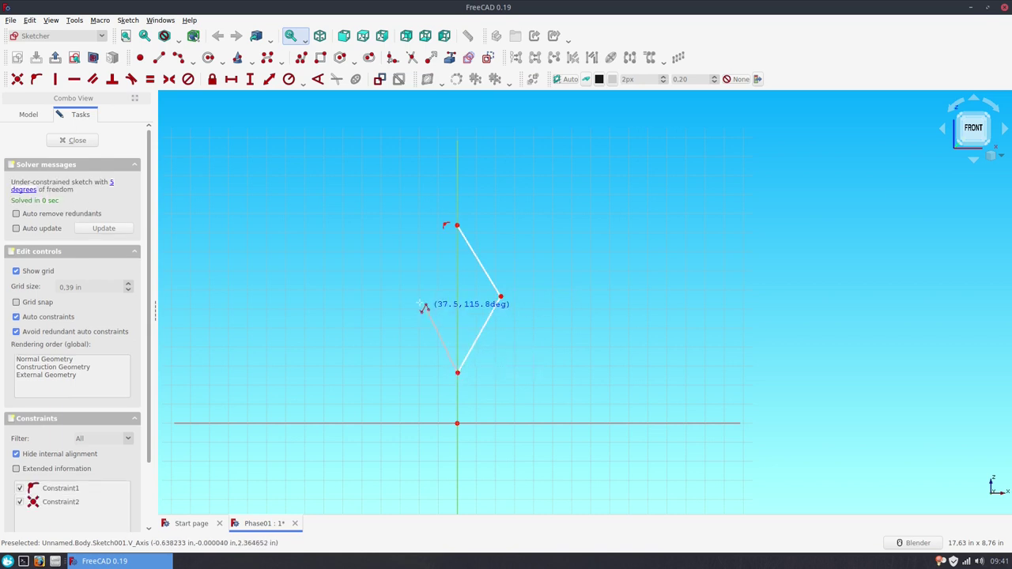
click(410, 296)
click(458, 228)
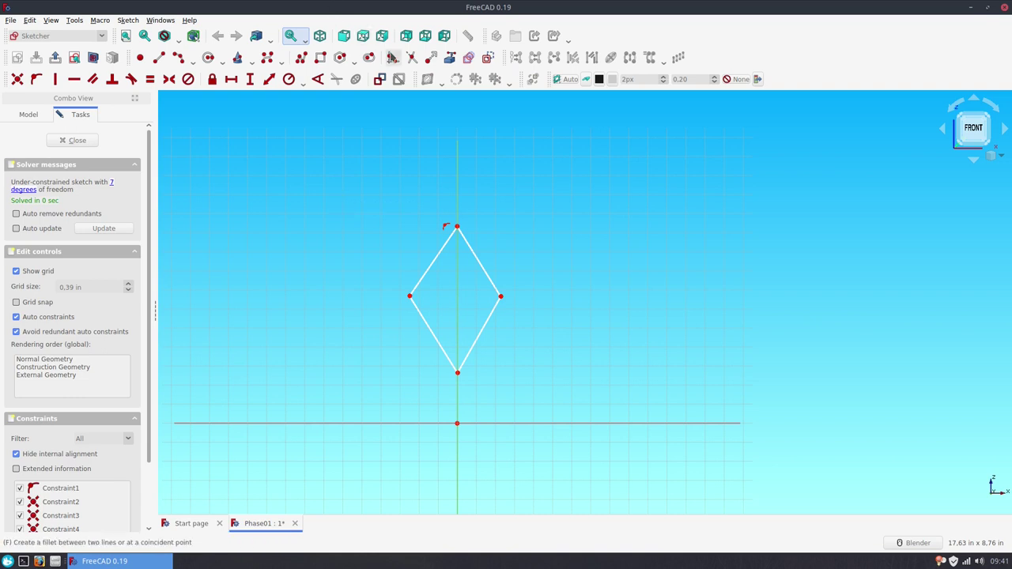
Fillet all four corners of the rhombus: top, right, bottom and left
click(392, 57)
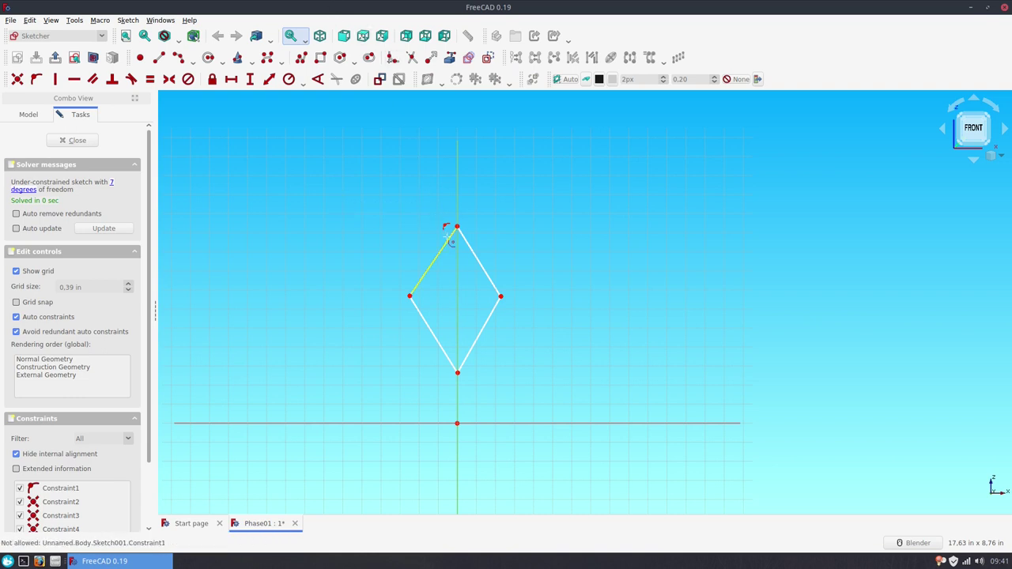
click(458, 229)
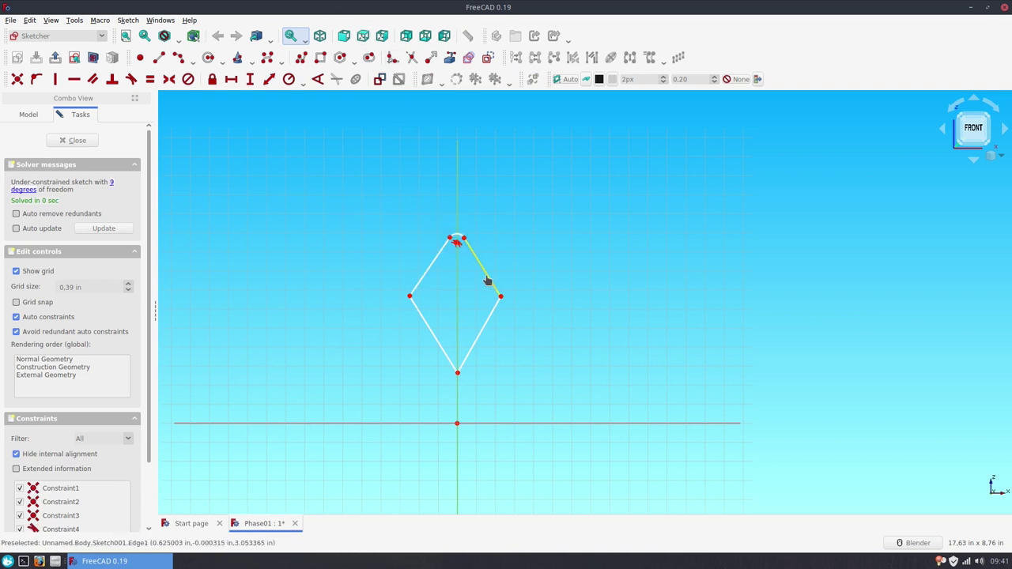
click(491, 315)
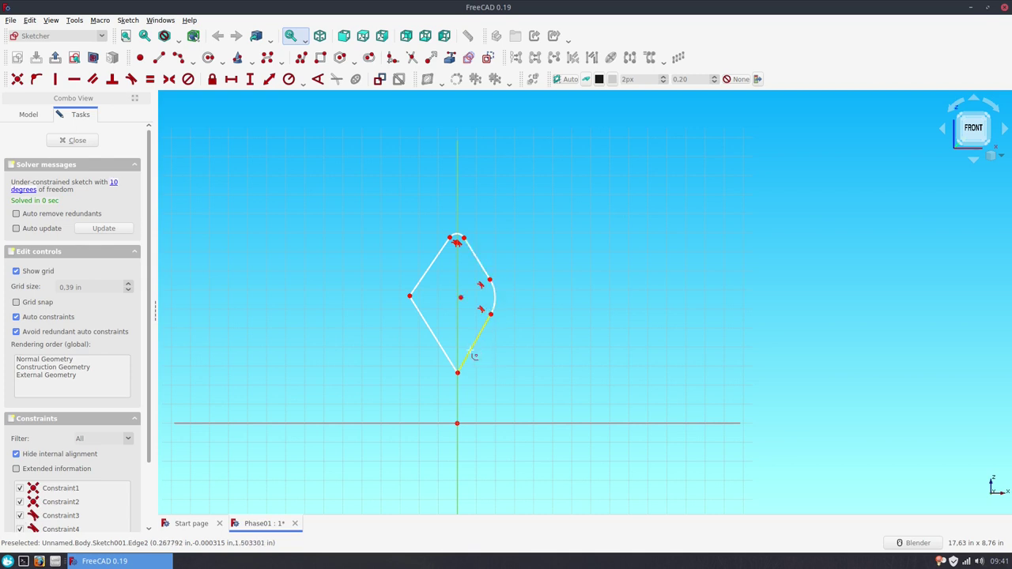
click(472, 348)
click(448, 354)
click(426, 319)
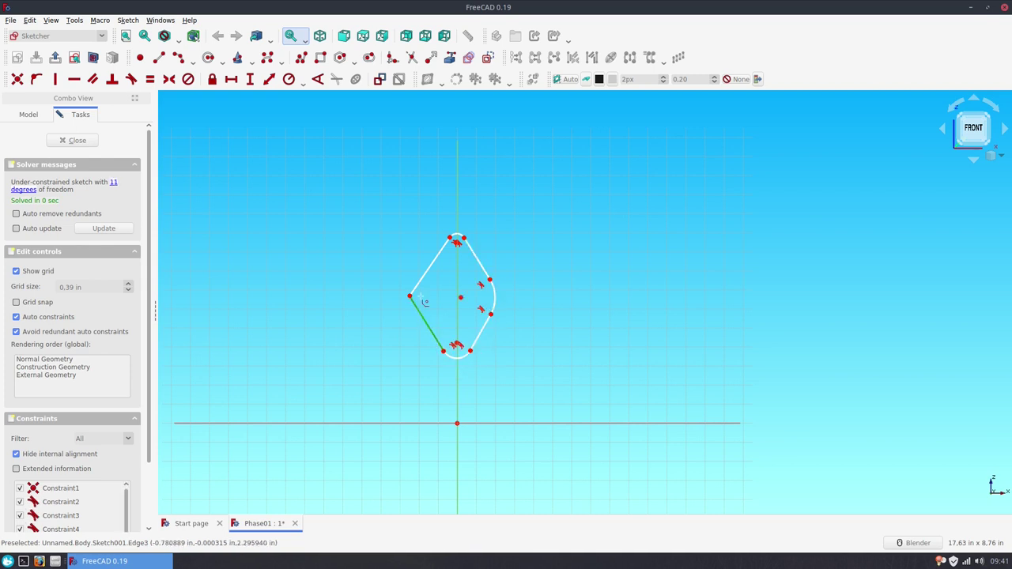
click(417, 284)
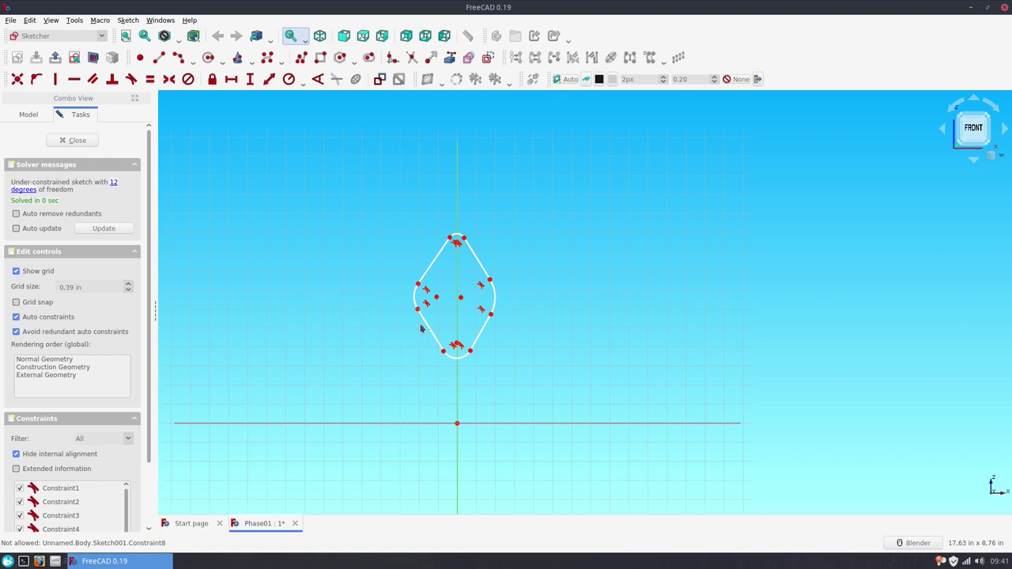
Constrain the bottom point and the centre point onto the vertical axis and make the picked points coincident
scroll(427, 330, up, 1)
scroll(439, 332, up, 2)
scroll(455, 338, up, 1)
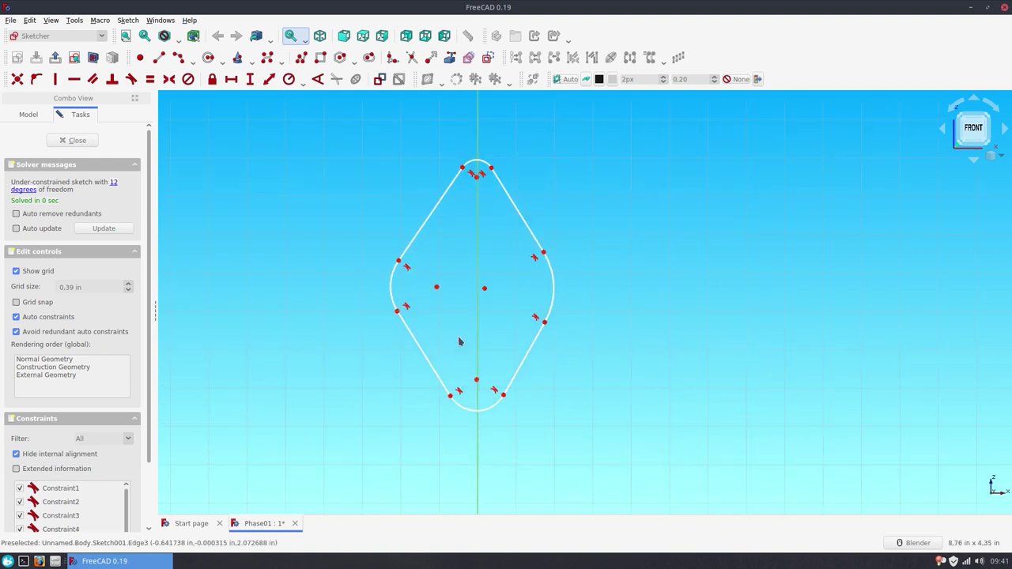
click(477, 381)
click(477, 371)
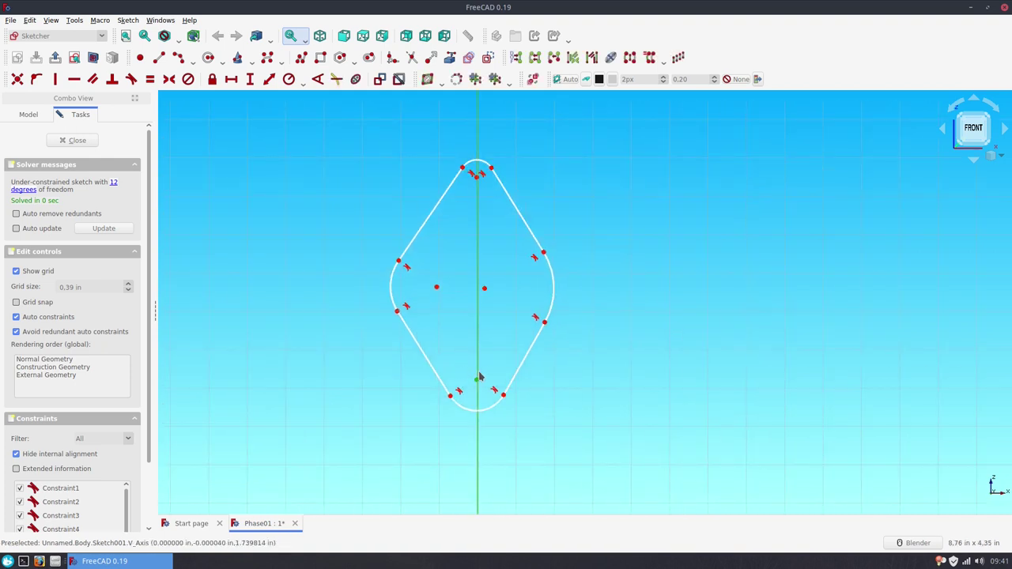
click(43, 84)
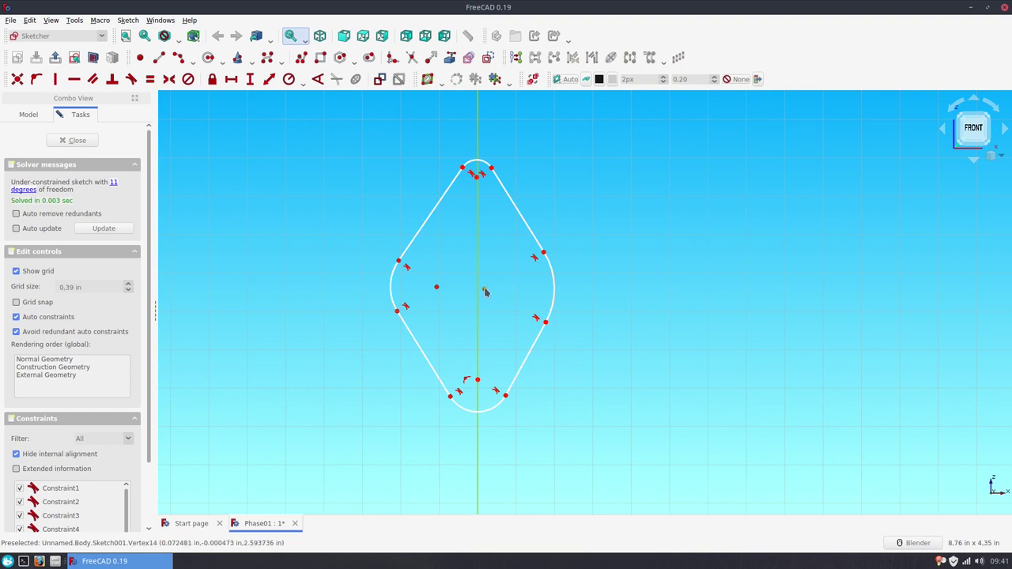
click(486, 289)
click(35, 79)
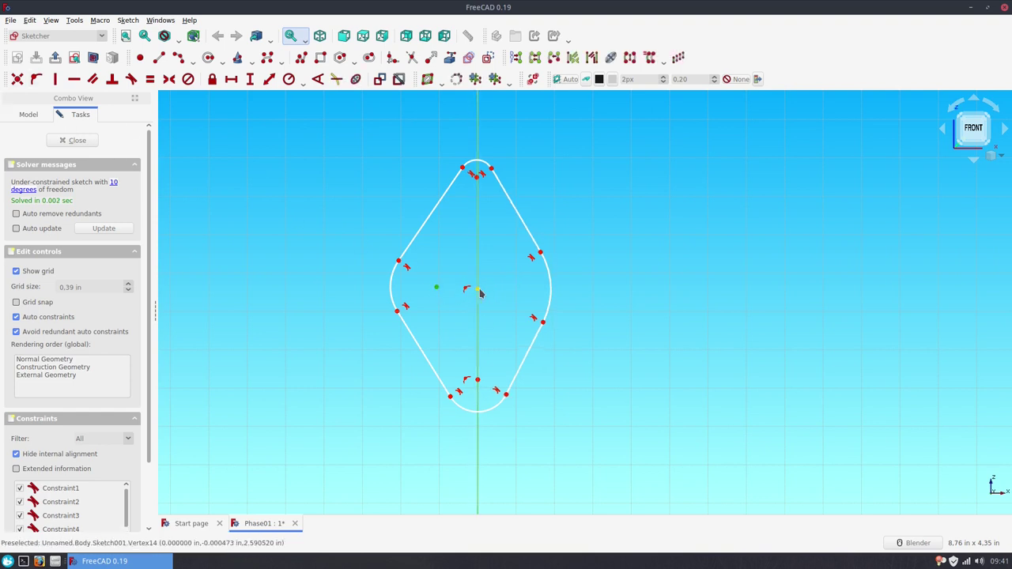
click(17, 79)
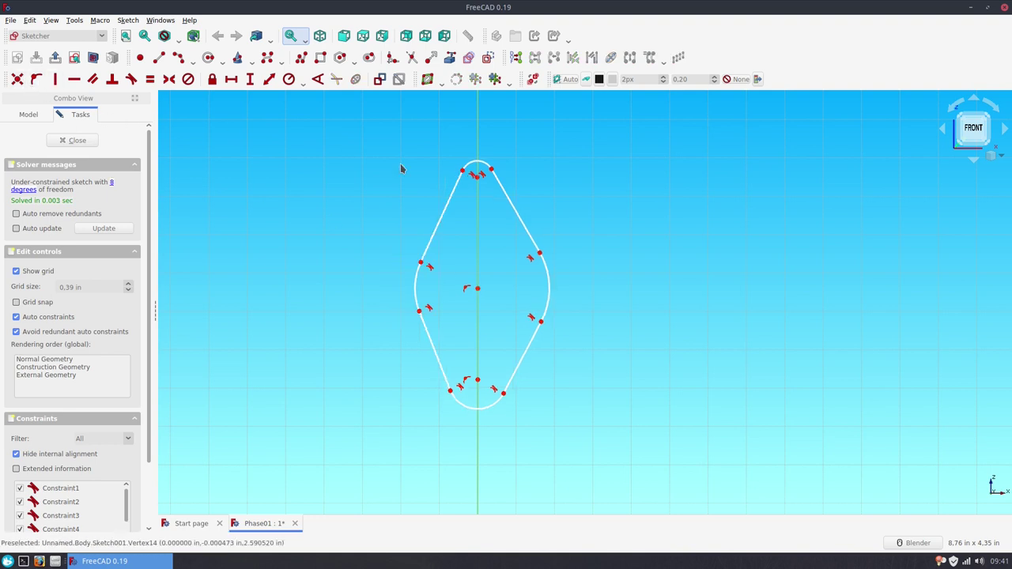
Put the top arc's point on the vertical axis and start a radius on the top arc
drag(475, 180, 478, 206)
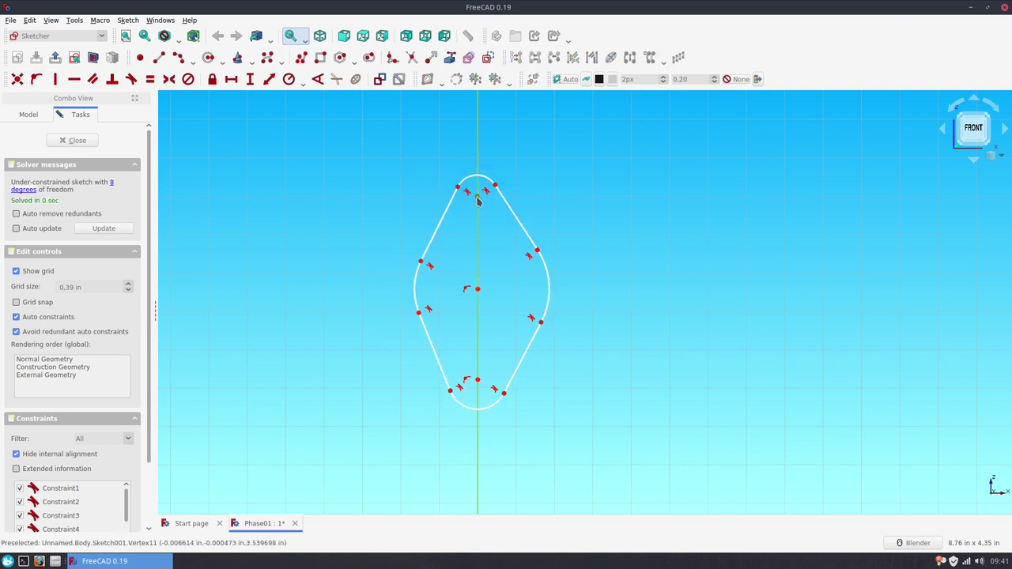
click(36, 79)
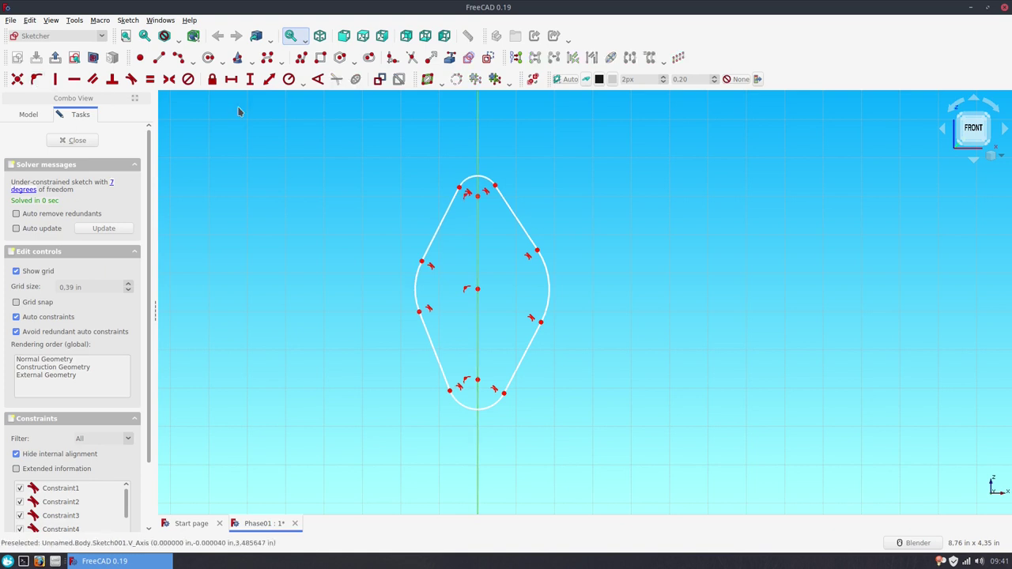
click(480, 177)
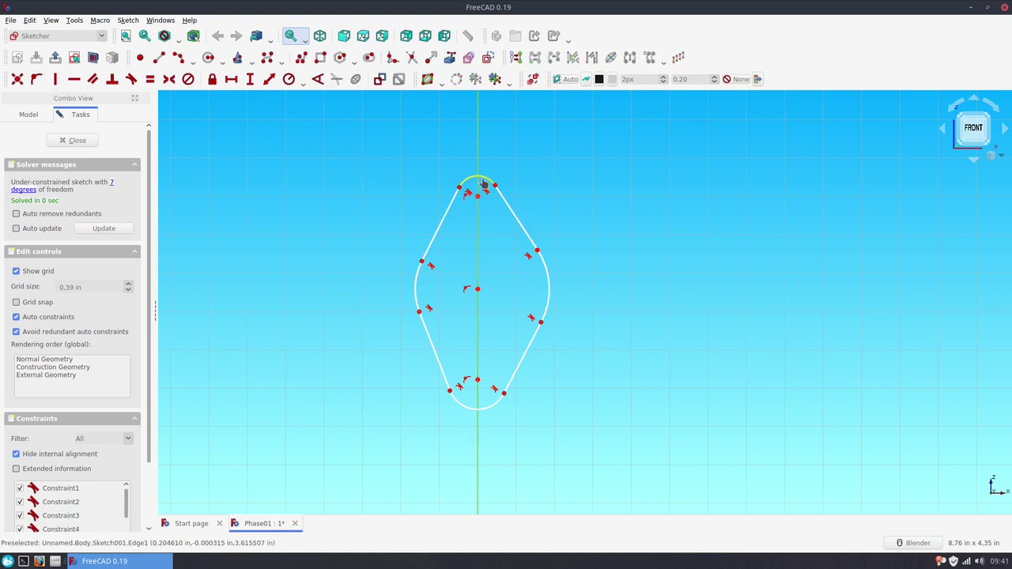
click(283, 82)
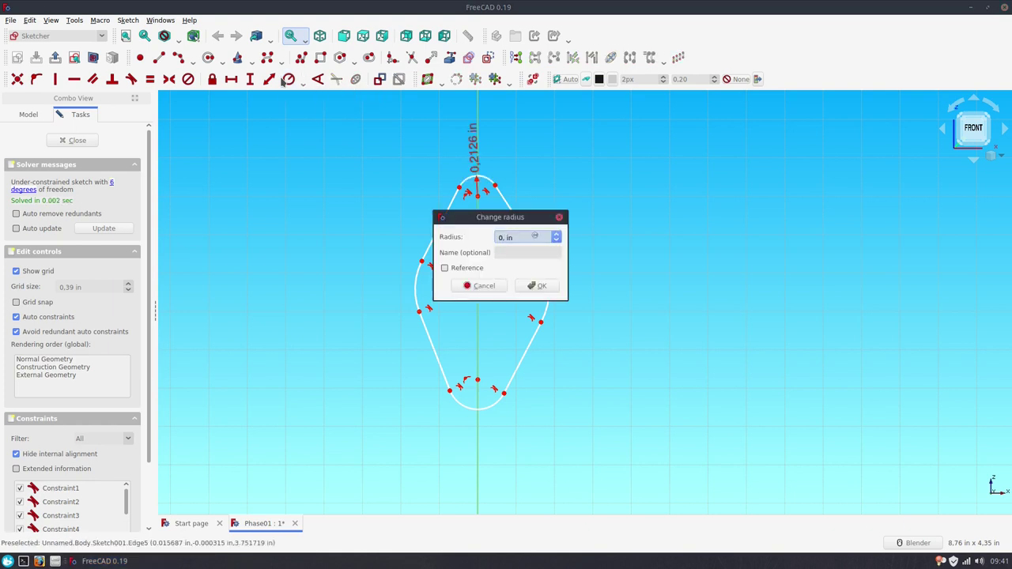
Give the top arc a 0.38 in radius and make the bottom arc equal
key(Return)
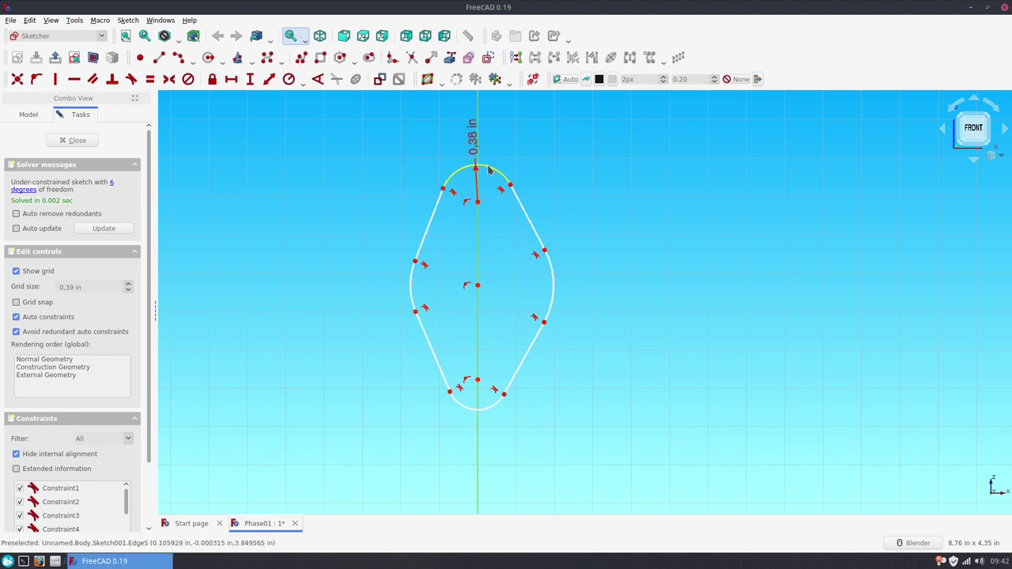
click(484, 409)
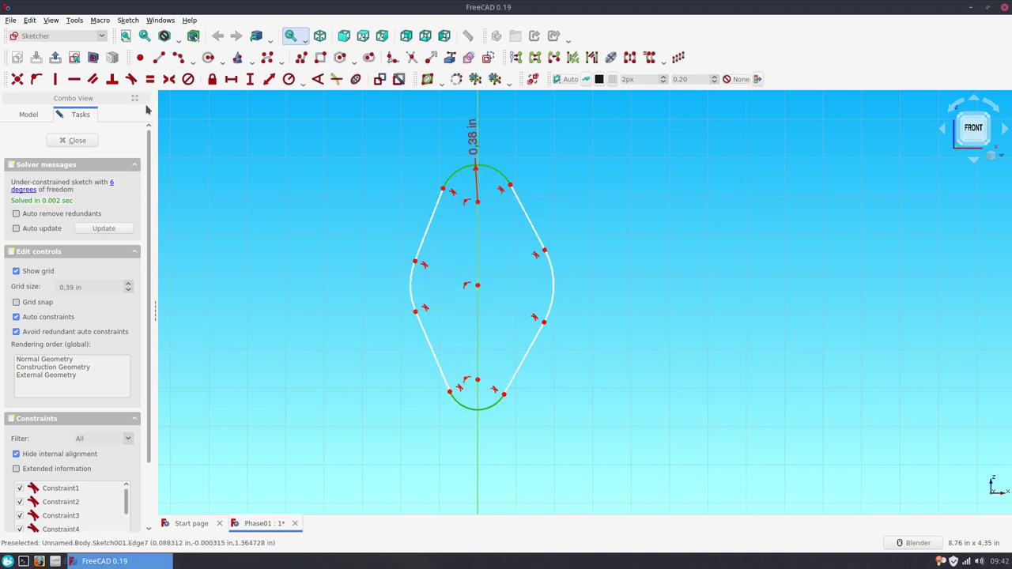
click(149, 79)
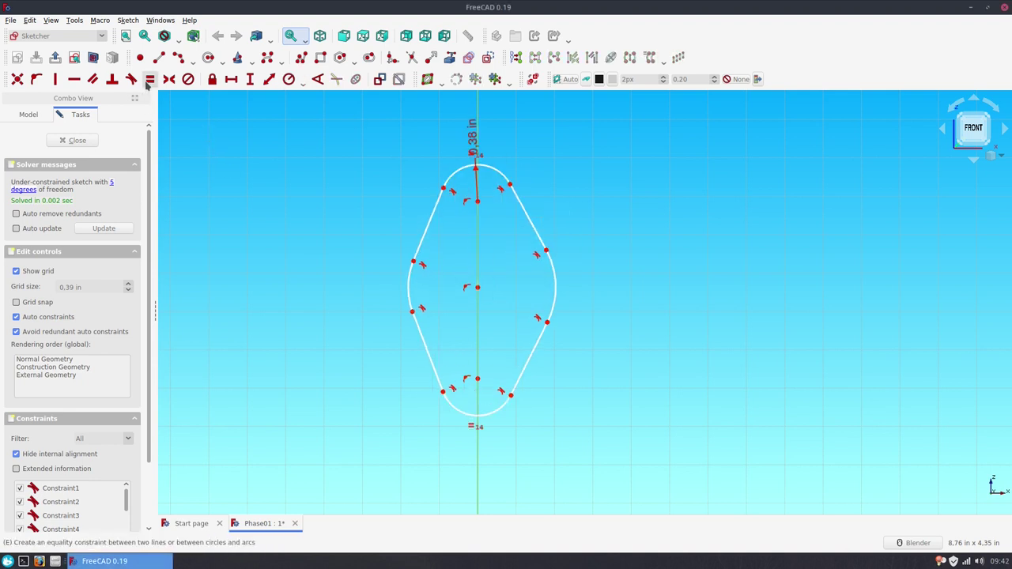
Give the right arc a 0.61 in radius and make the left arc equal to it
click(557, 292)
click(289, 79)
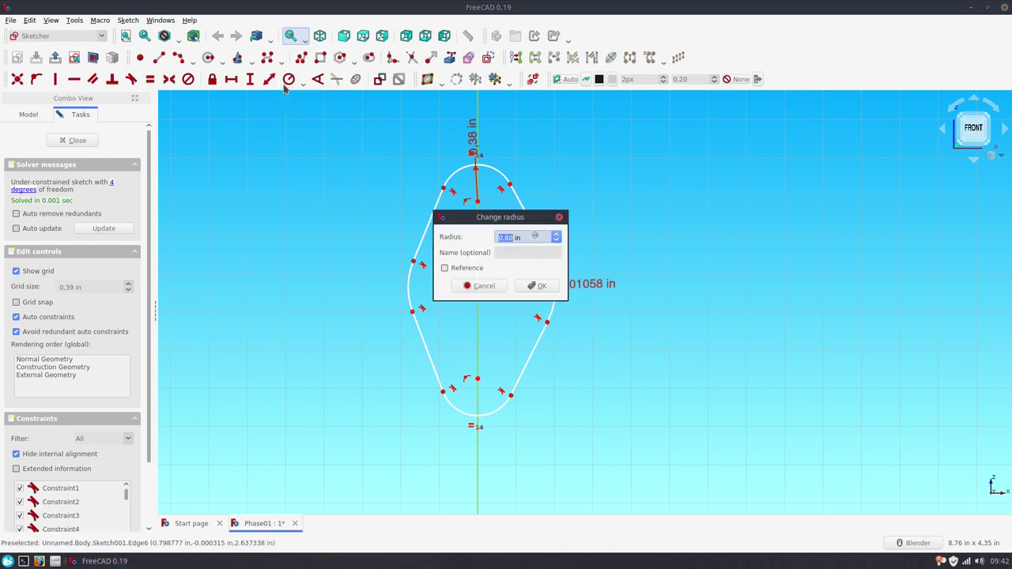
text(61)
key(Return)
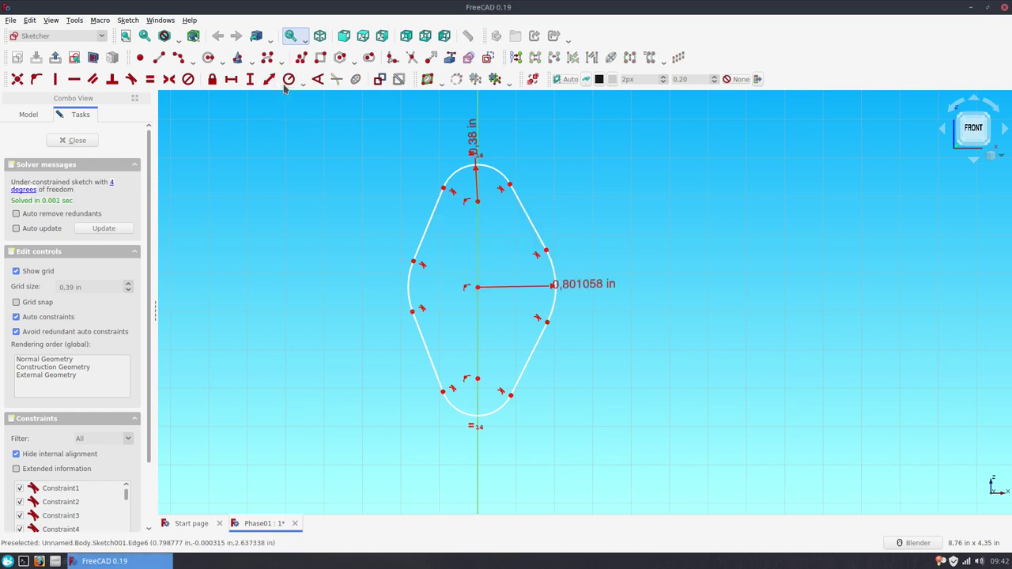
click(409, 287)
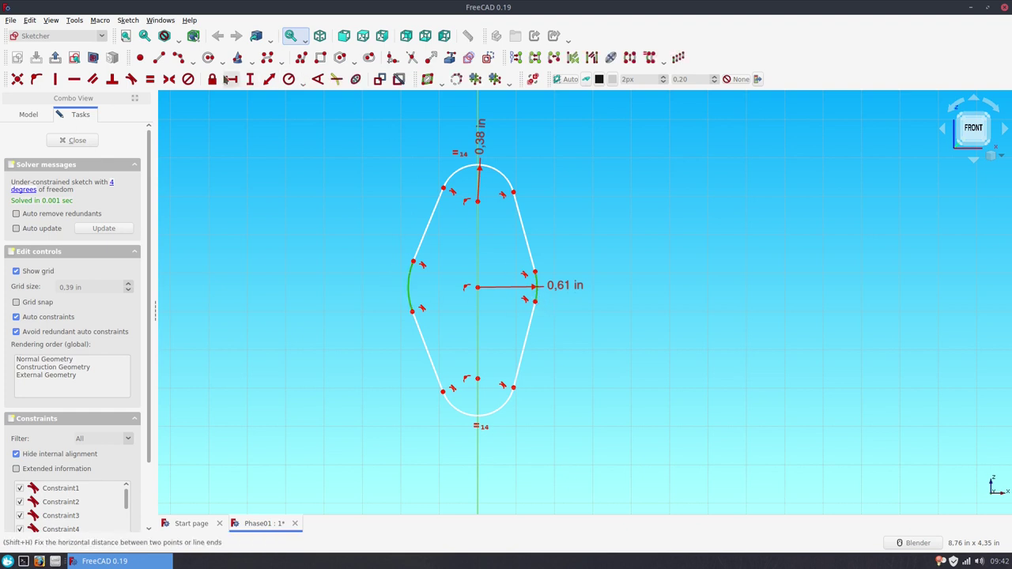
click(150, 79)
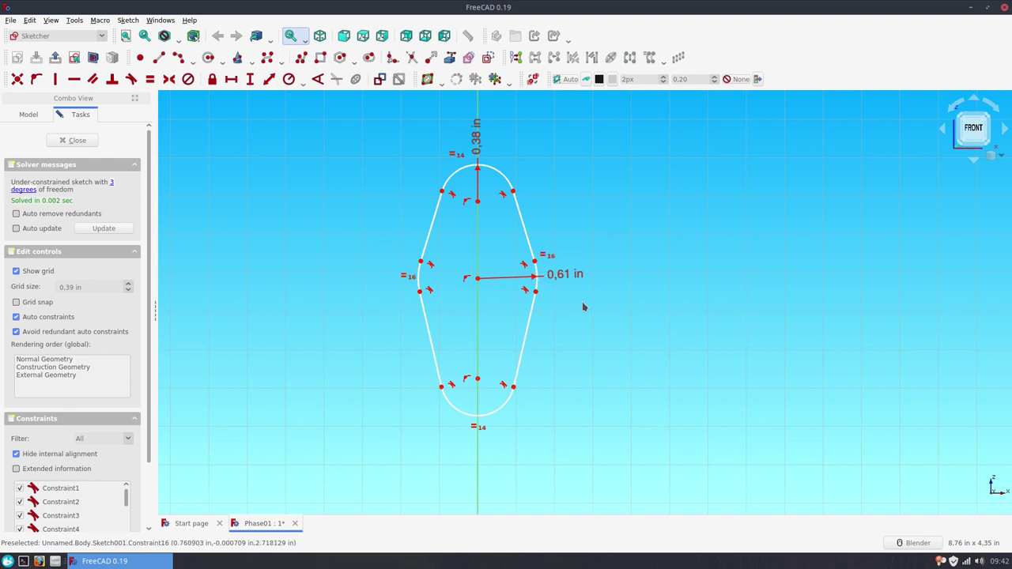
drag(567, 276, 585, 311)
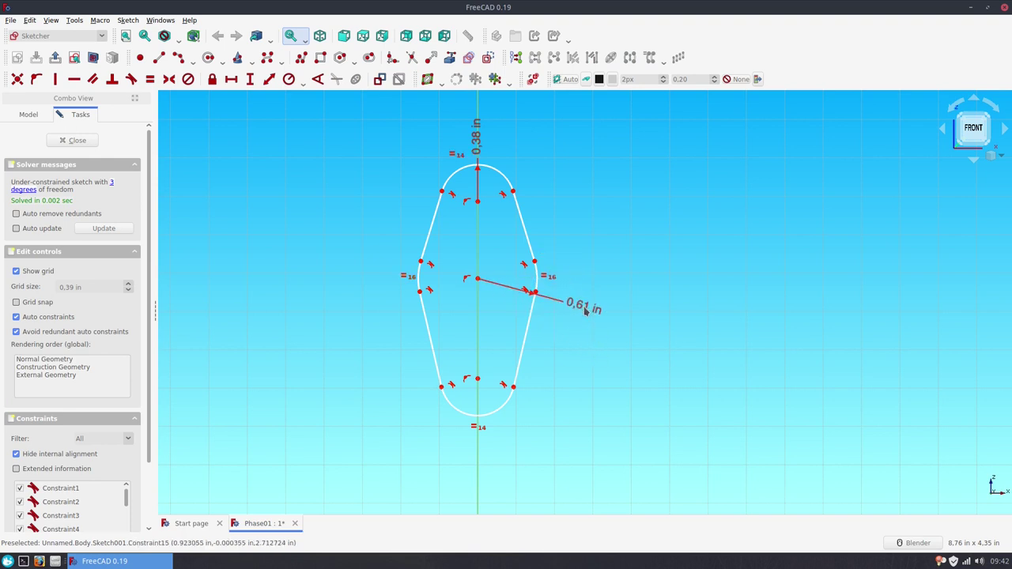
click(478, 202)
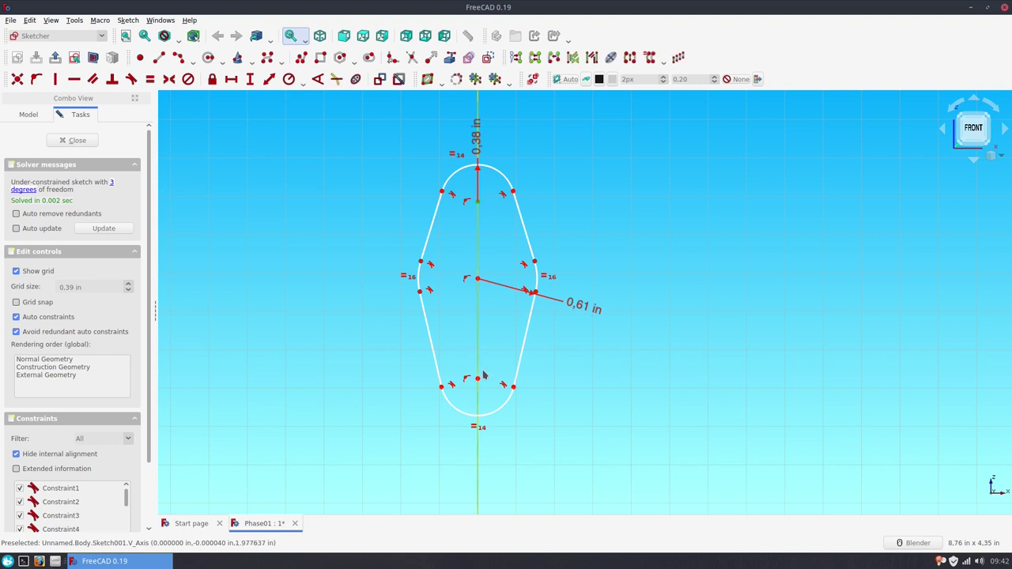
click(478, 381)
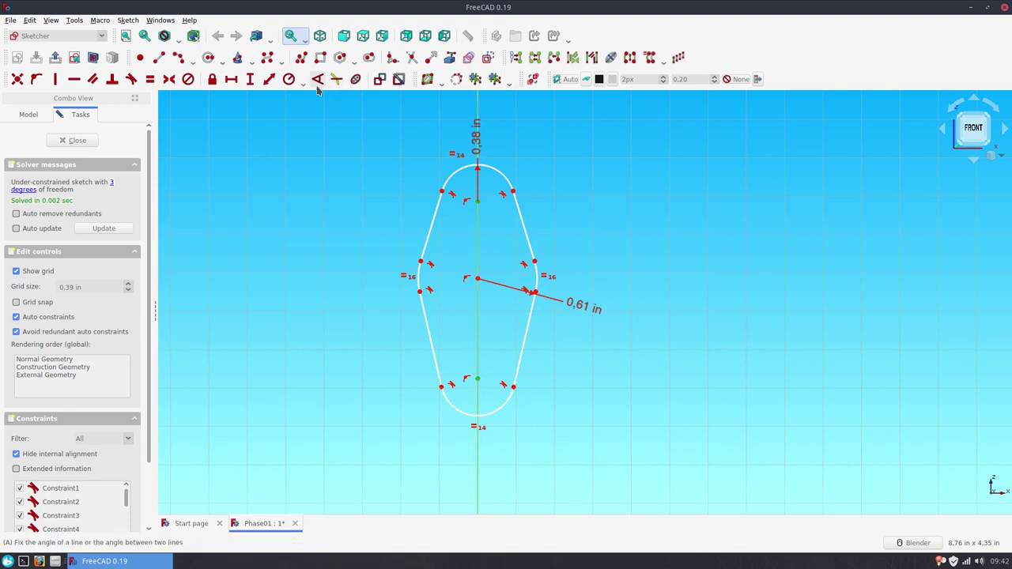
Add vertical distances: 1.5 in between arc centres, 0.75 in top centre to middle, 2.23 in above origin
click(249, 79)
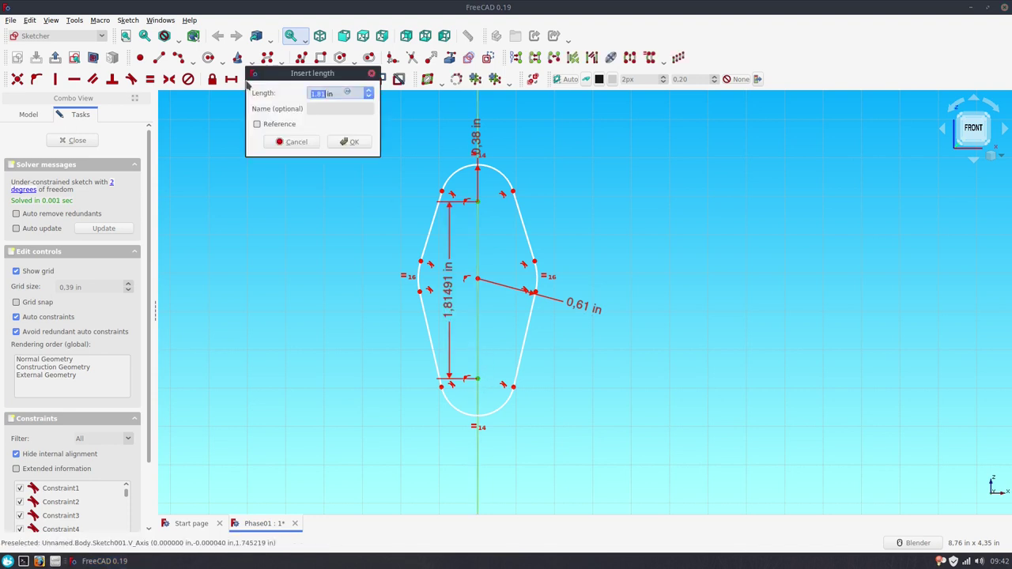
key(Return)
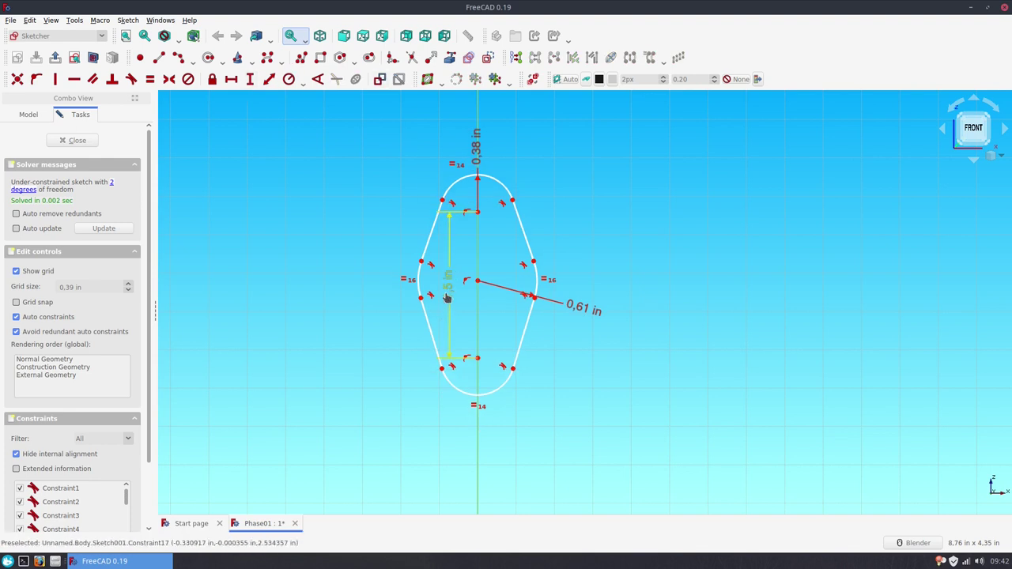
drag(448, 299, 358, 293)
click(478, 280)
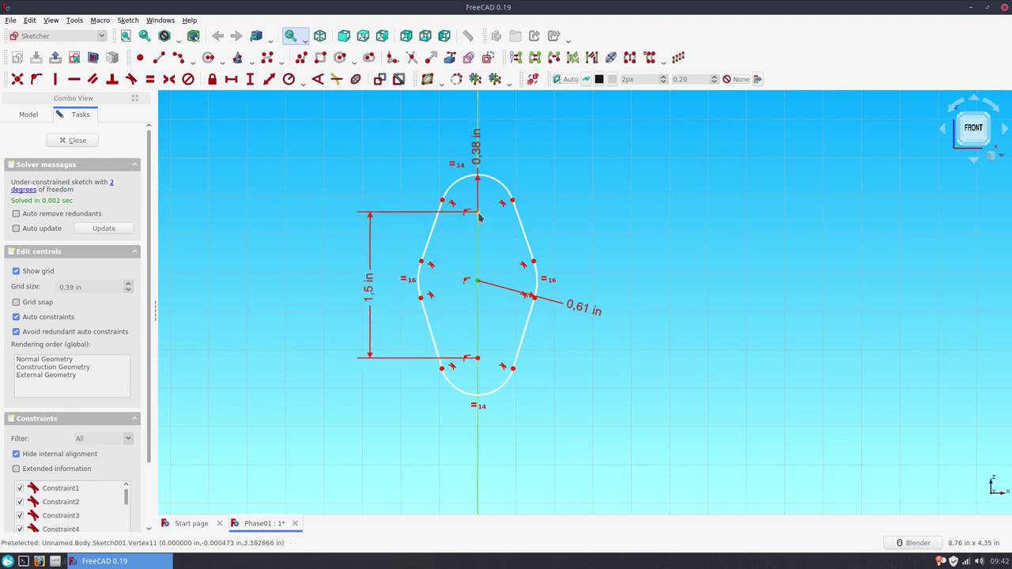
click(250, 80)
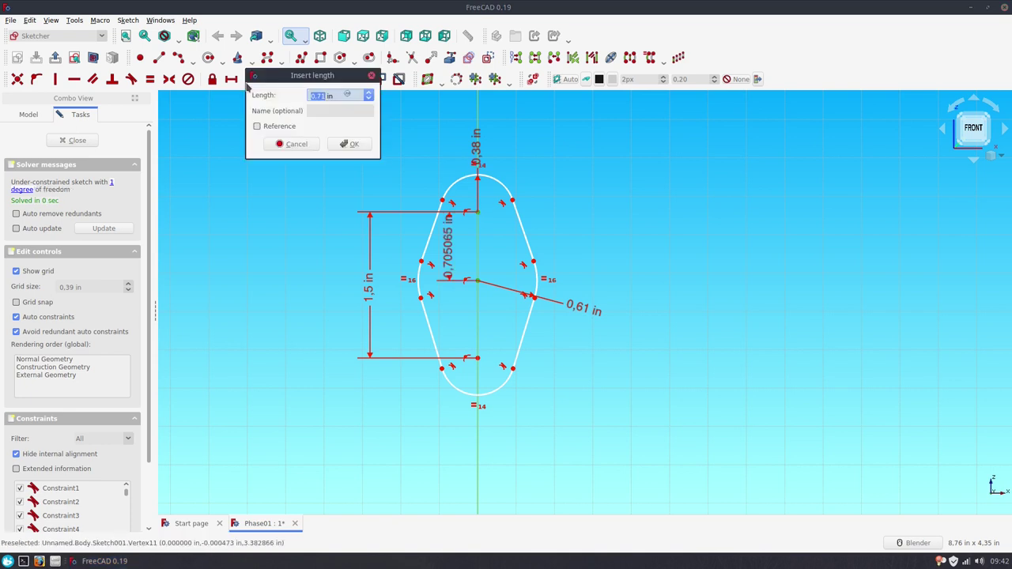
text(0,7)
key(Return)
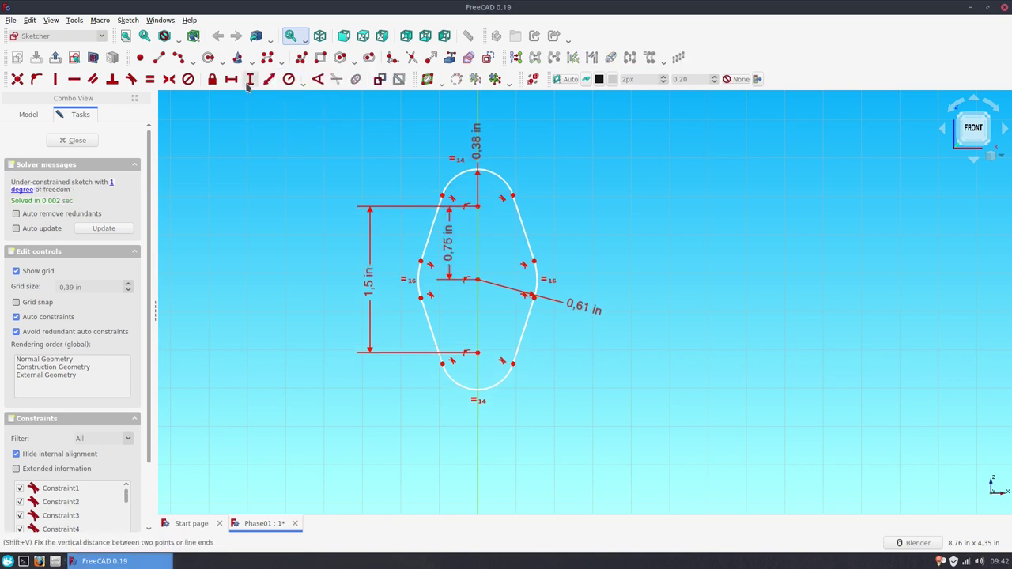
drag(448, 253, 623, 253)
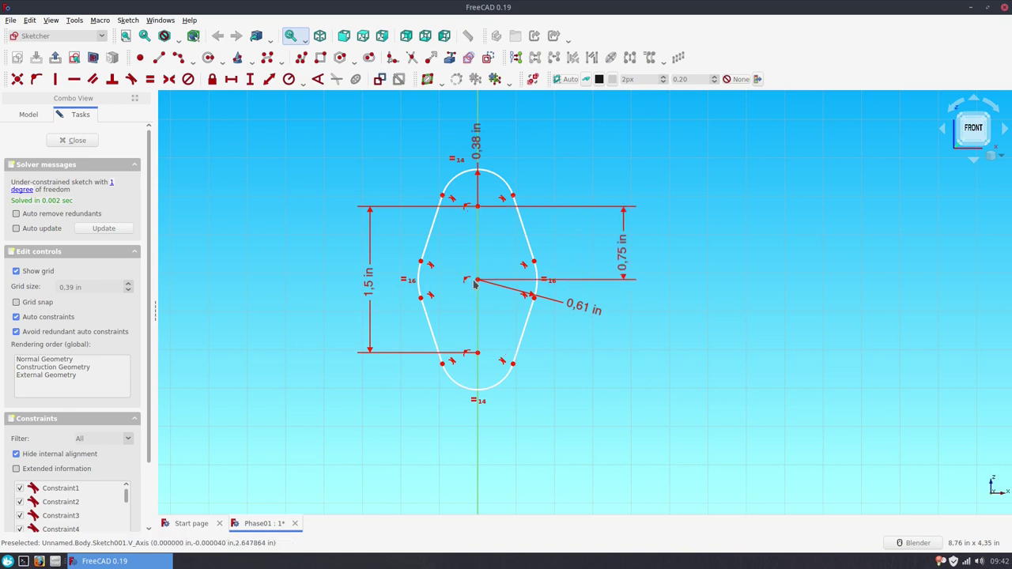
scroll(396, 229, down, 3)
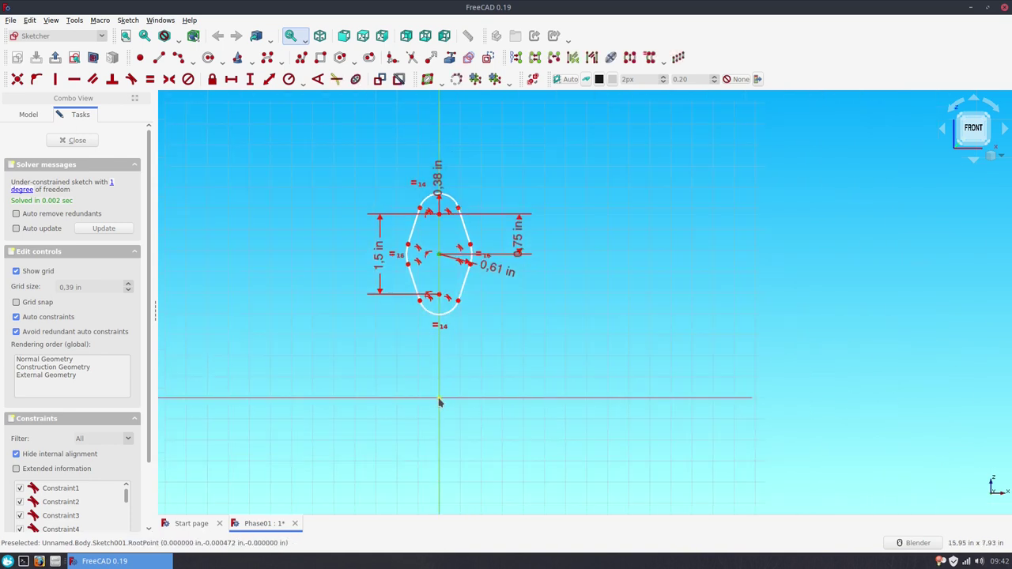
click(249, 80)
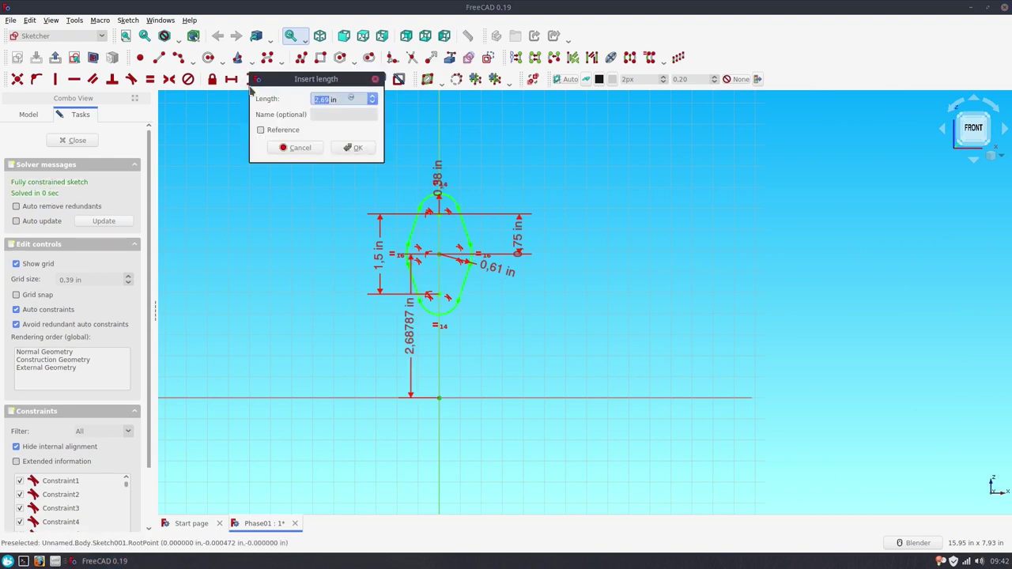
text(2,)
key(Return)
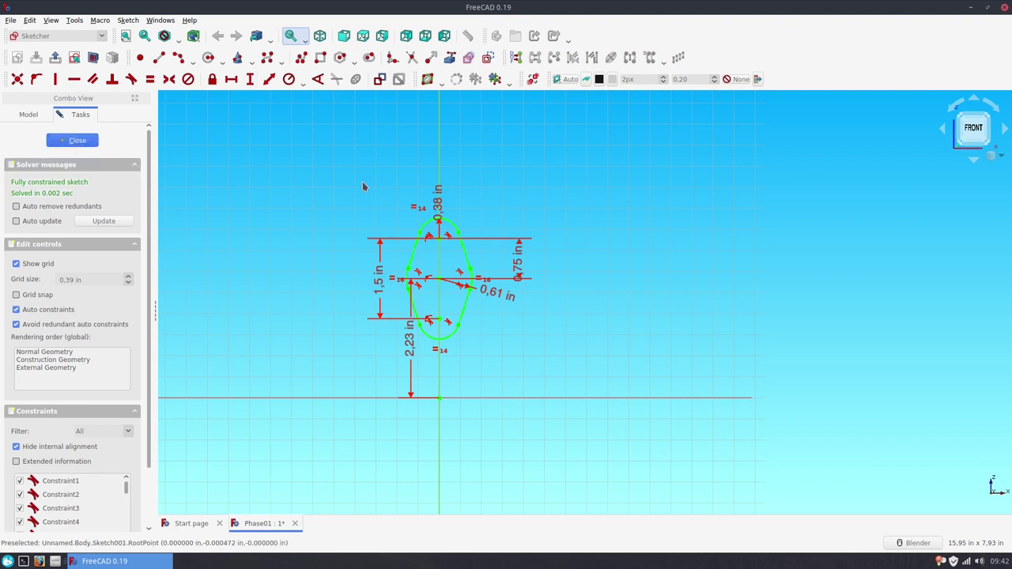
Close the rhombus sketch, show the revolved dome again, and start a Pad of Sketch001
key(Escape)
click(65, 159)
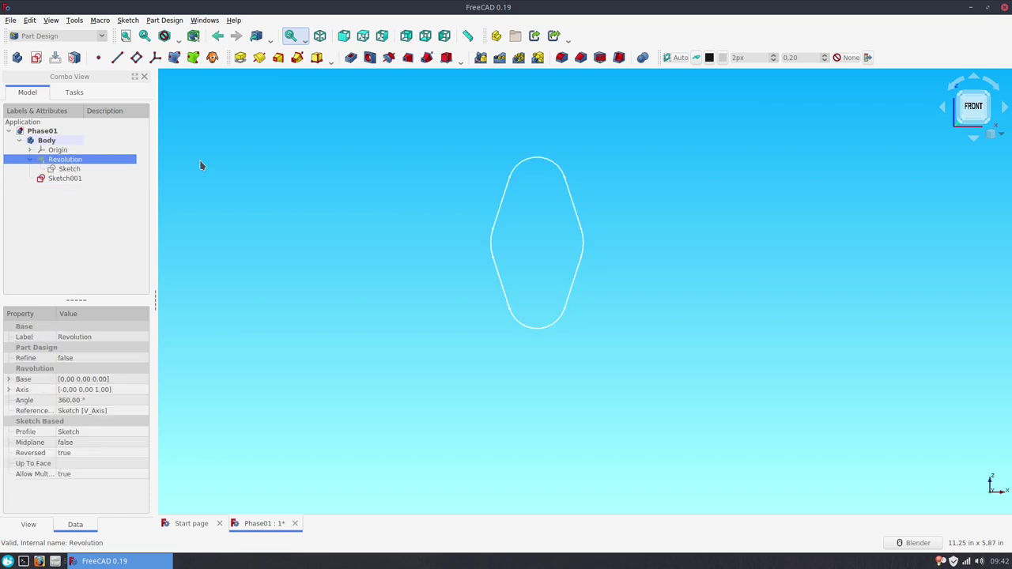
key(space)
mouse_move(303, 179)
middle_down()
mouse_move(403, 251)
mouse_move(472, 238)
mouse_move(418, 174)
mouse_move(379, 158)
middle_up()
click(101, 179)
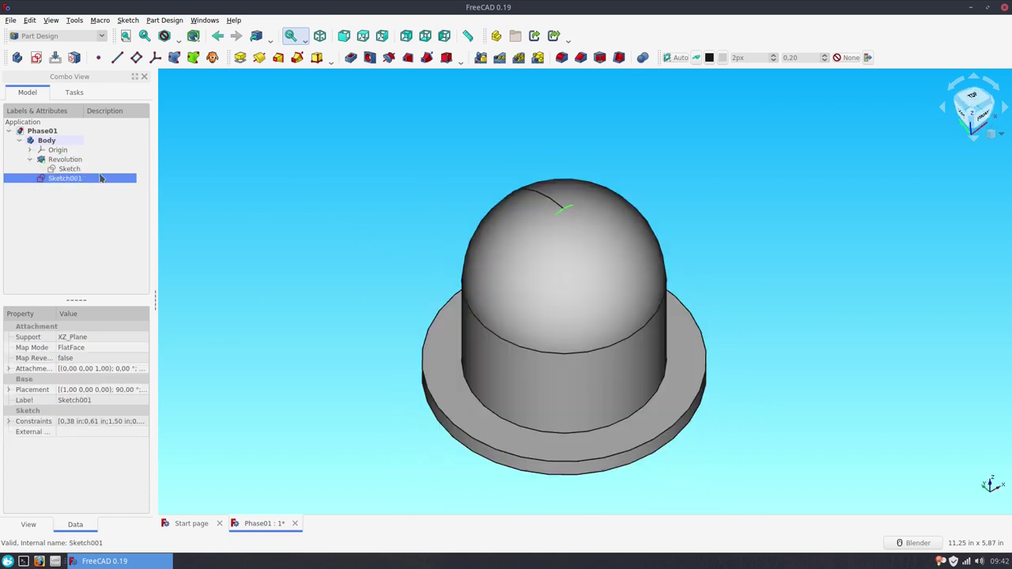
click(240, 57)
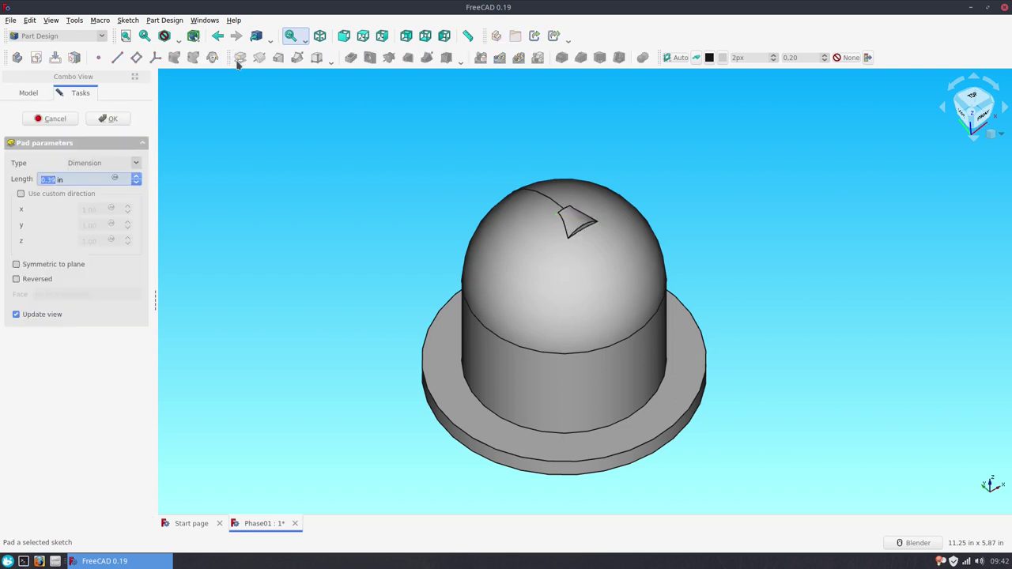
Commit the rhombus arm Pad at 2.75 in length
text(2)
key(Return)
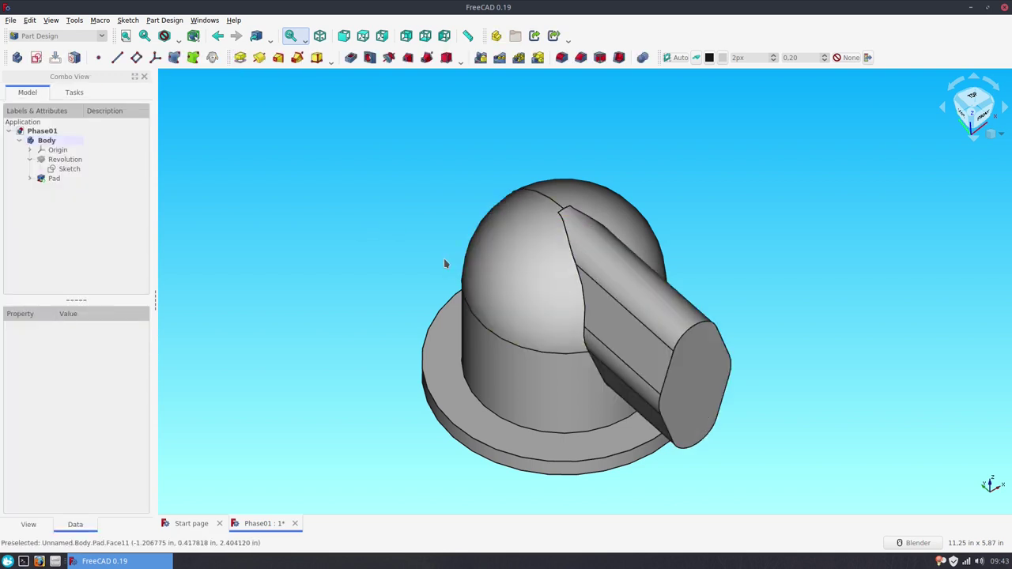
shift+middle_drag(452, 274, 377, 192)
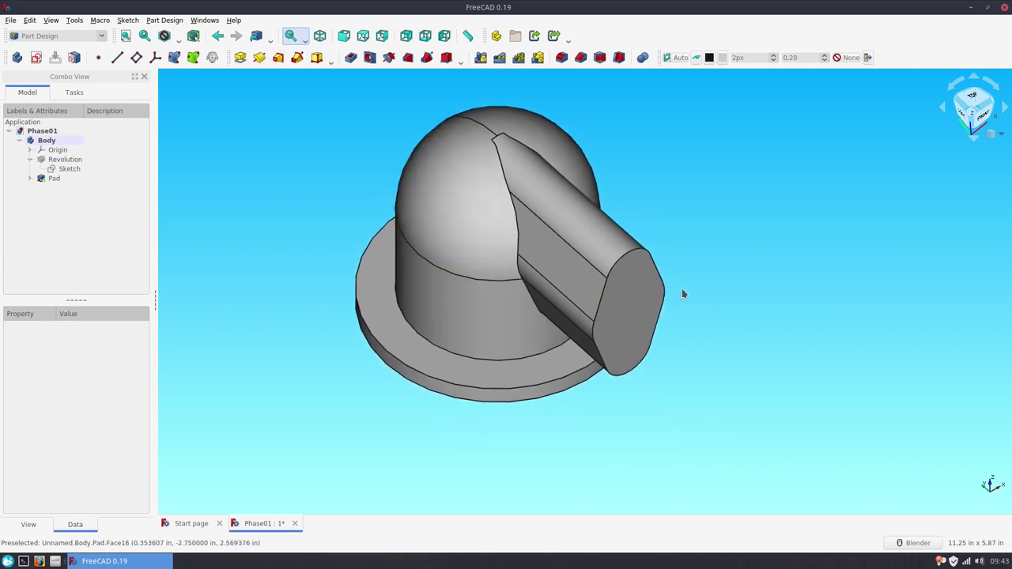
mouse_move(685, 292)
middle_down()
mouse_move(673, 241)
mouse_move(739, 299)
mouse_move(536, 328)
middle_up()
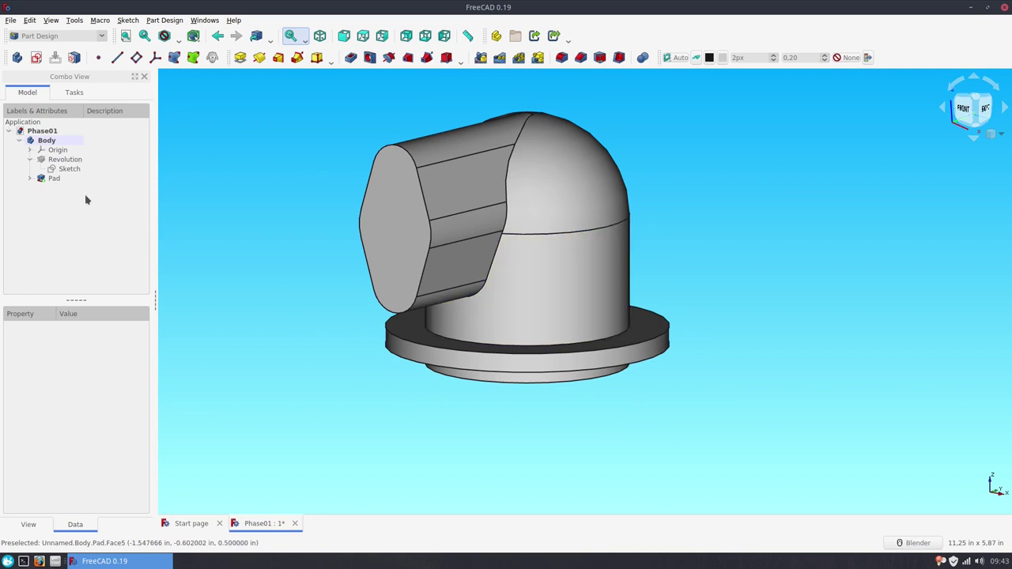
Expand the Pad in the tree and select its Sketch001 profile
click(53, 178)
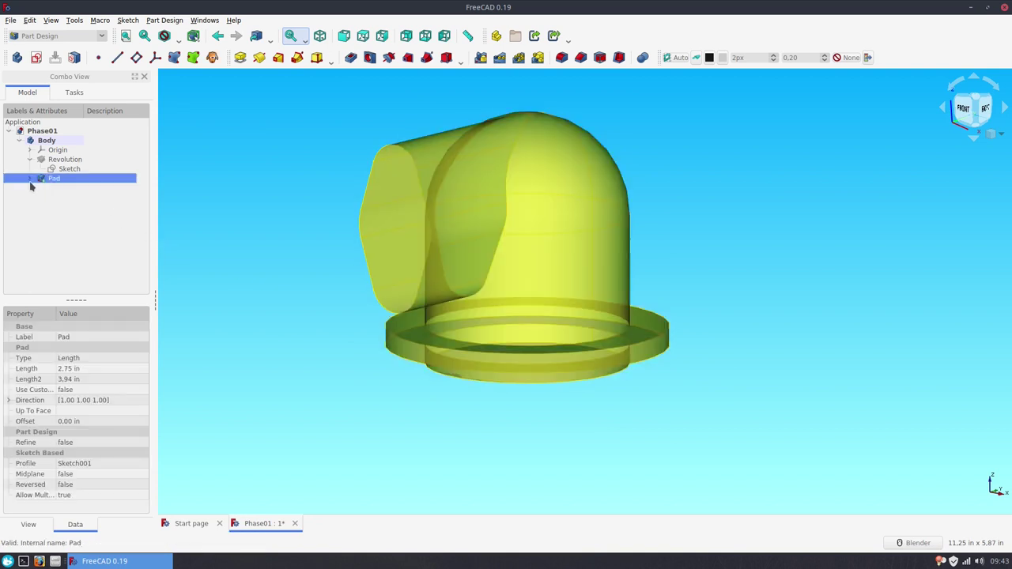
click(30, 181)
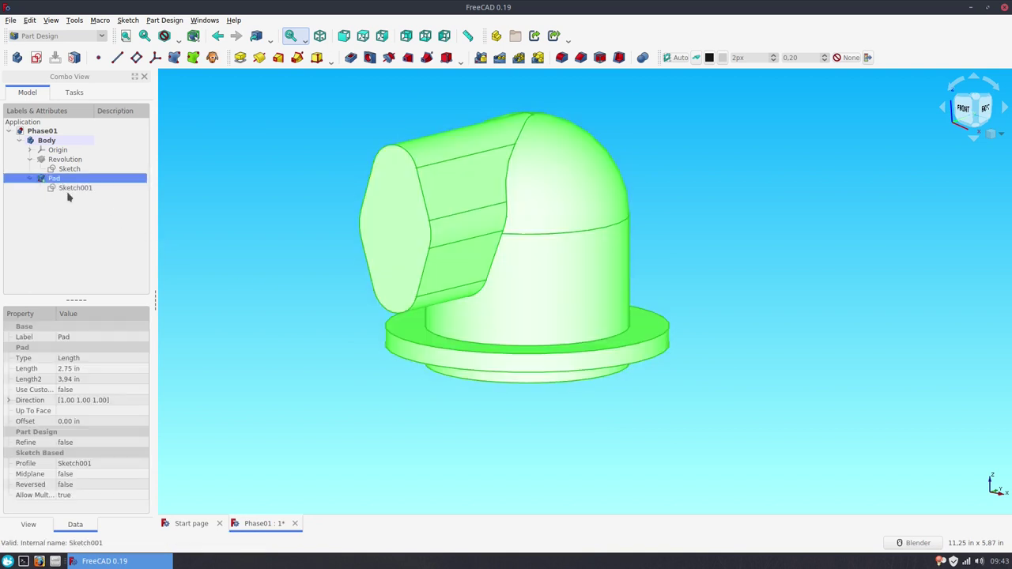
click(66, 190)
Copy Sketch001 together with its XZ_Plane dependency
key(ctrl+e)
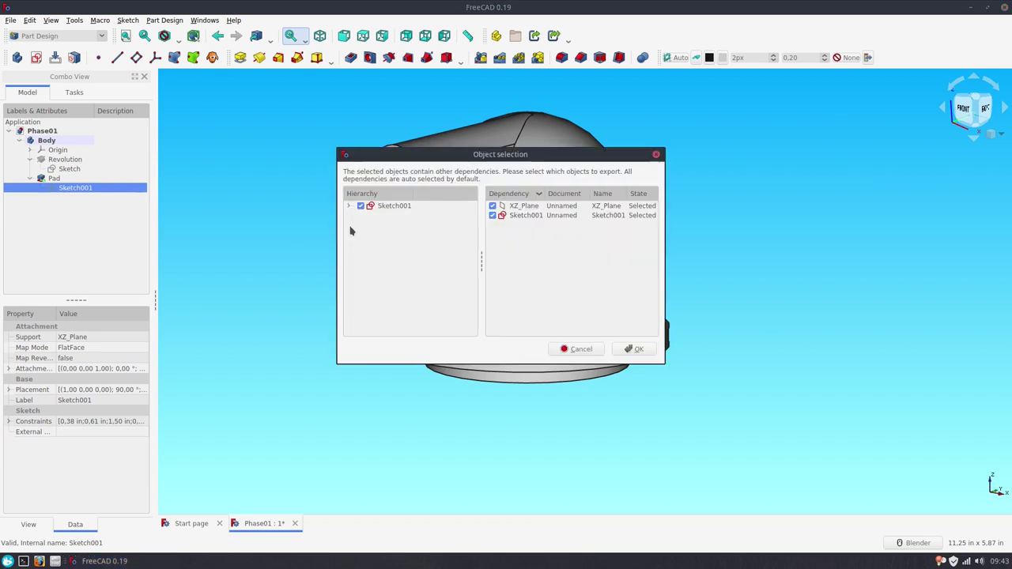
click(492, 206)
click(635, 349)
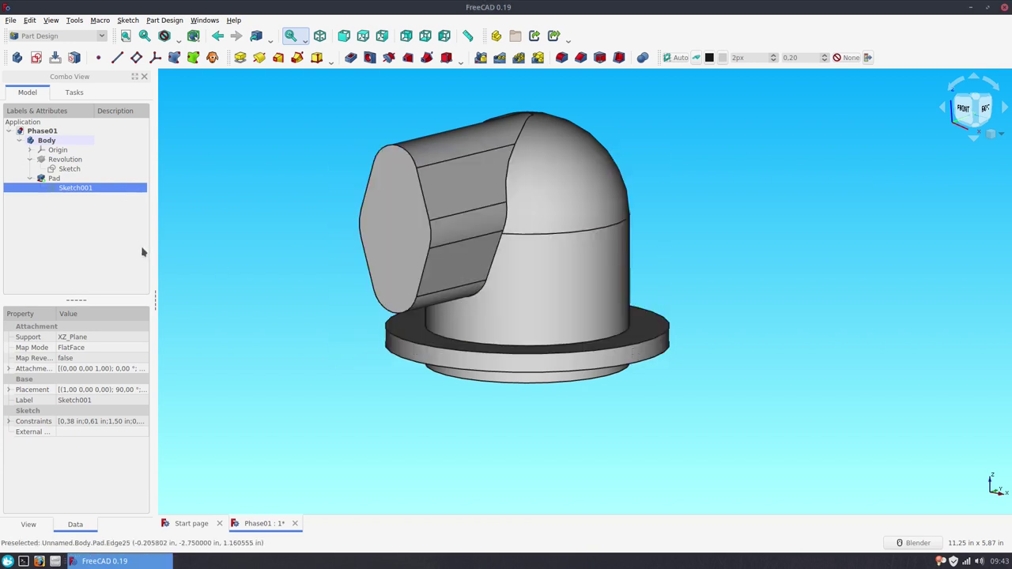
Paste the copy as Sketch002 and move it into the Body
right_click(104, 248)
click(197, 316)
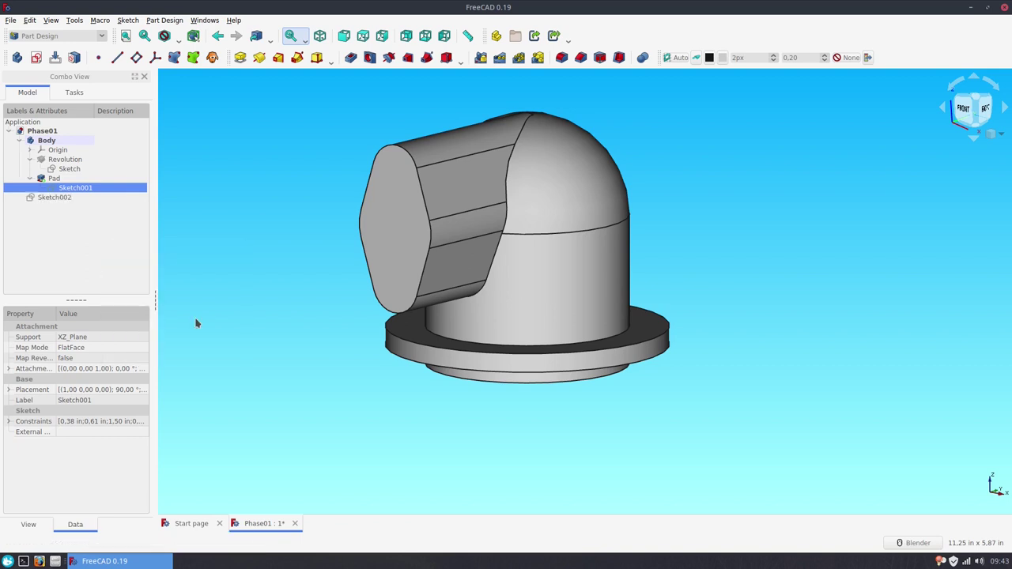
drag(63, 198, 52, 141)
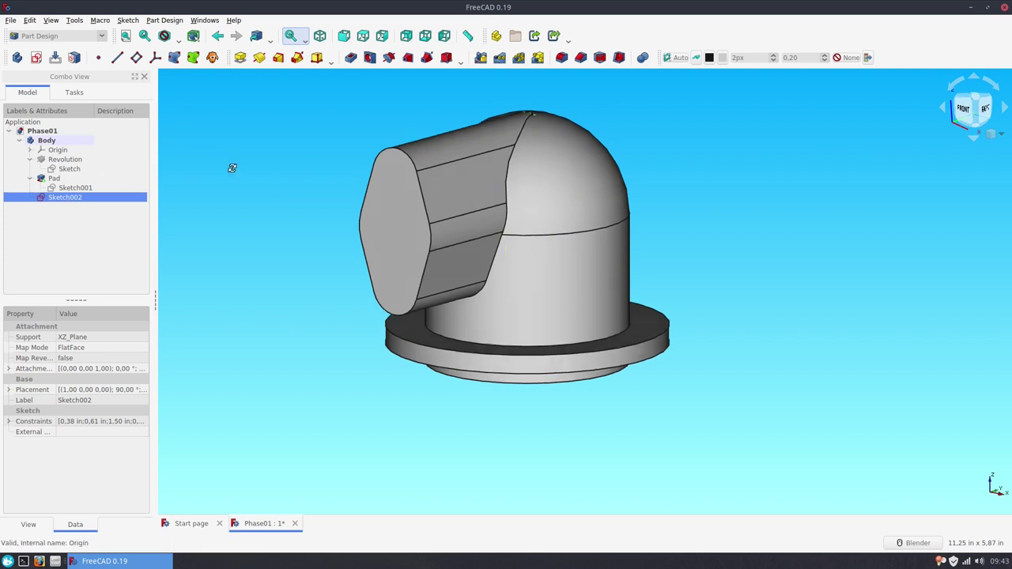
middle_drag(230, 164, 235, 208)
click(51, 20)
mouse_move(83, 106)
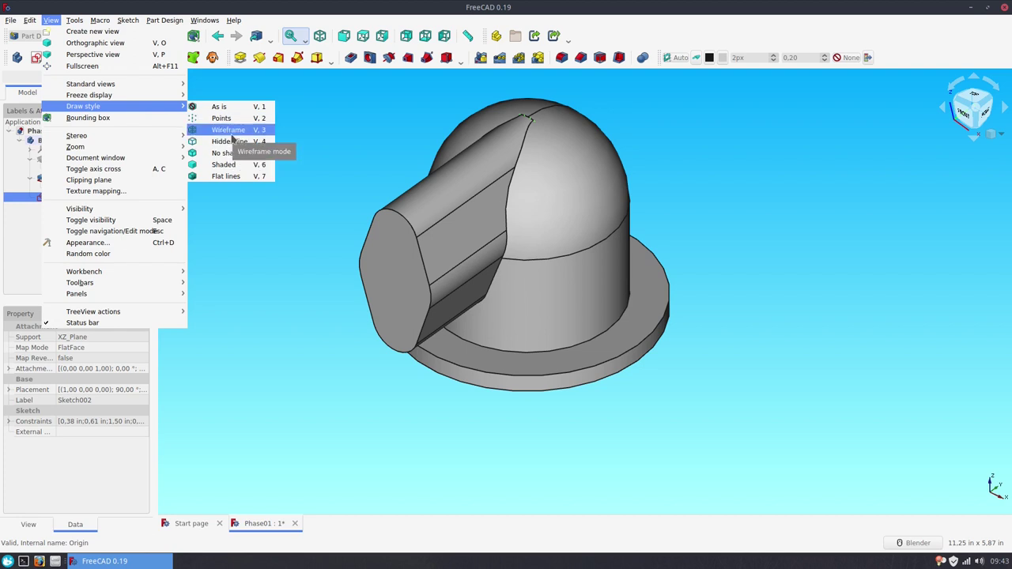
Switch to wireframe display and rotate Sketch002's attachment 45° about the y-axis
click(229, 129)
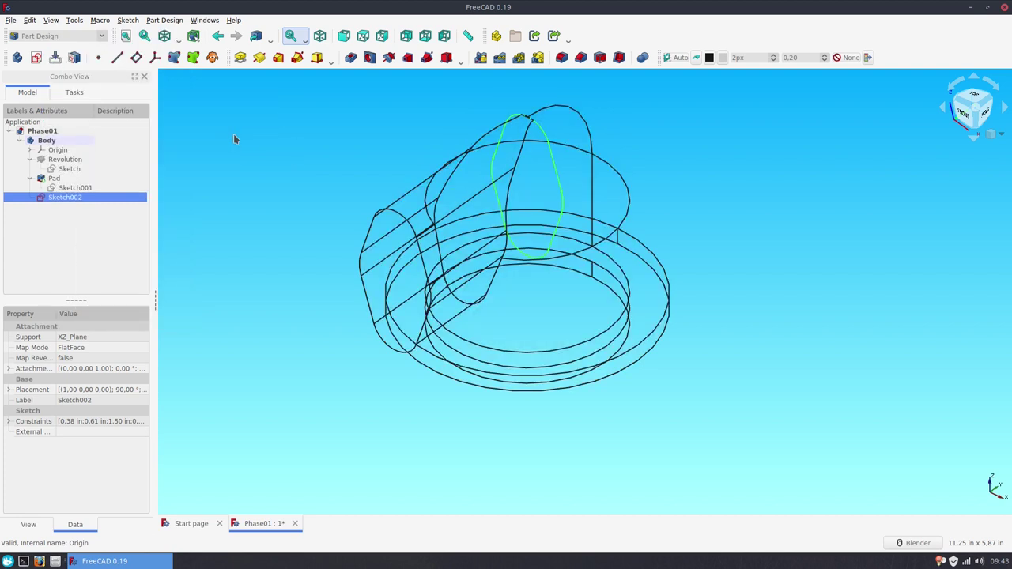
click(144, 369)
click(144, 368)
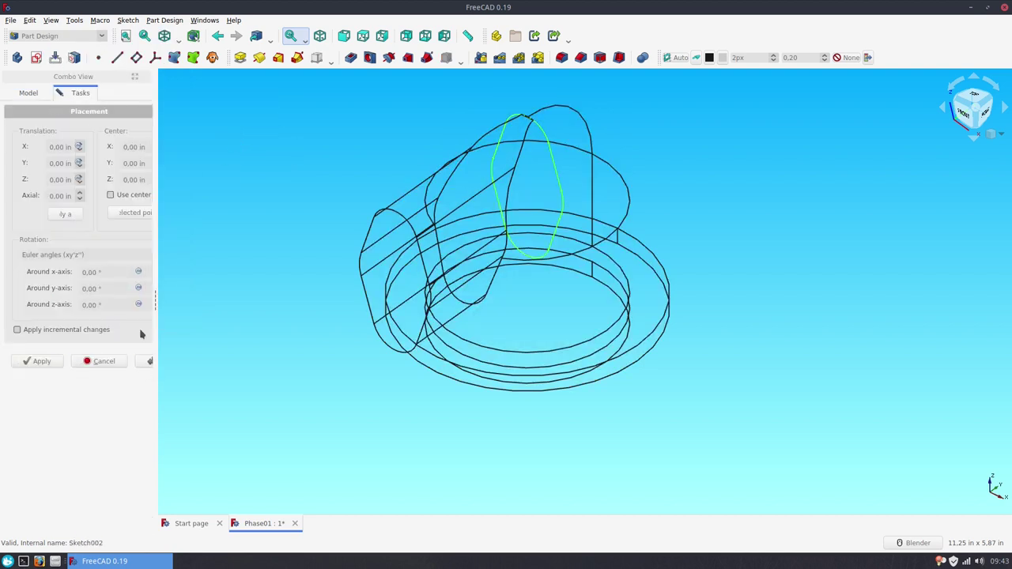
drag(159, 240, 203, 241)
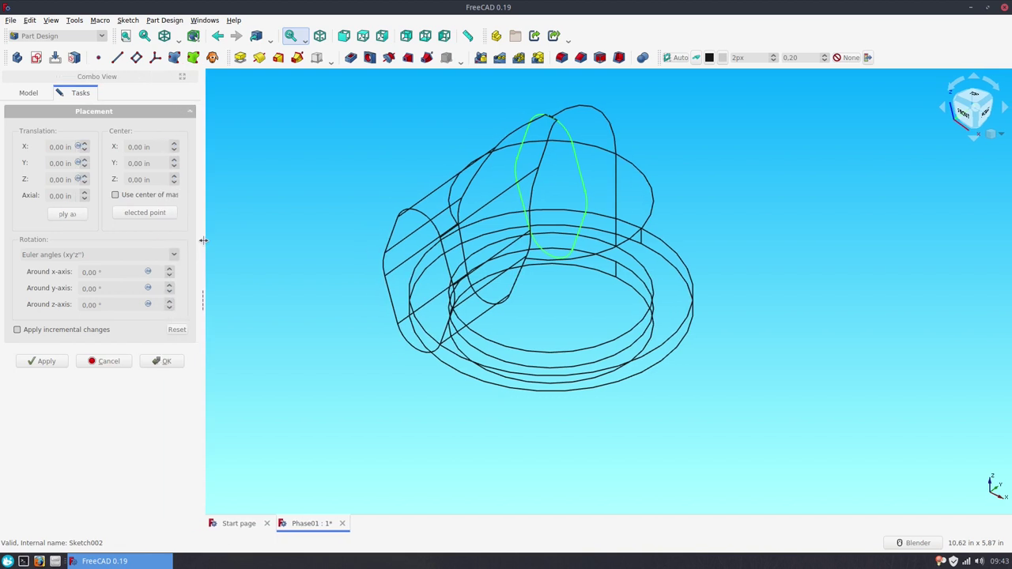
double_click(94, 287)
text(4)
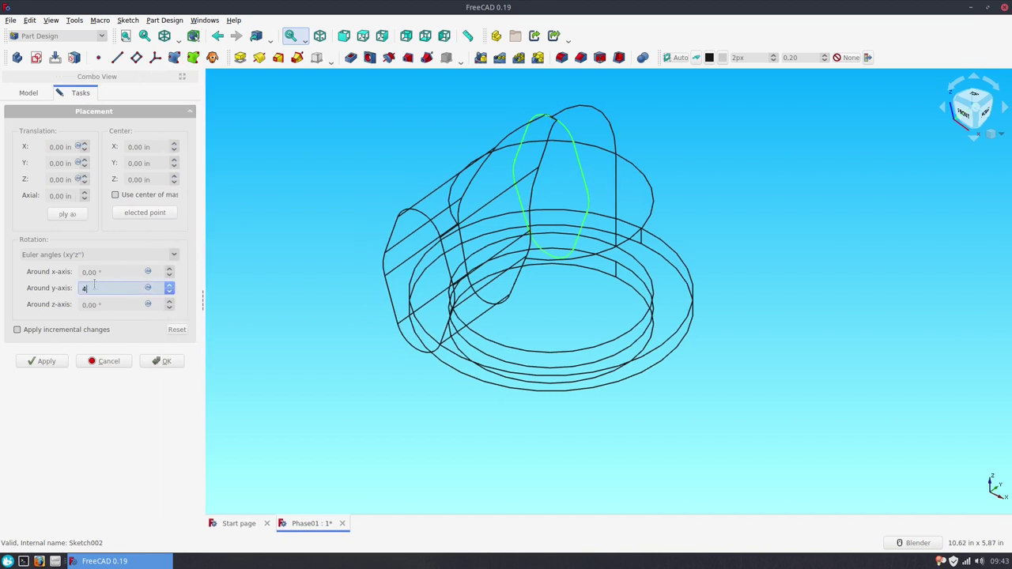
text(5)
click(155, 360)
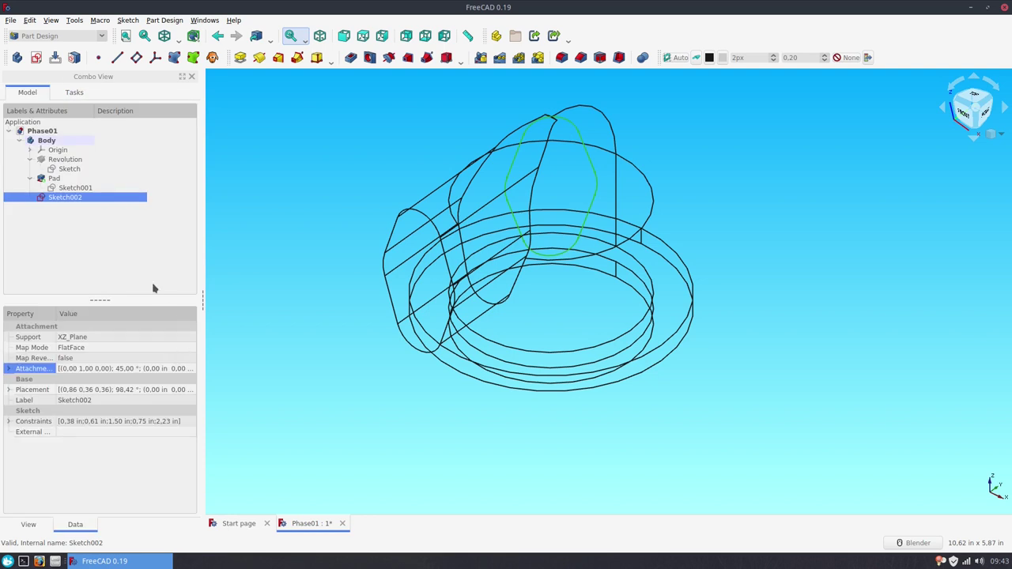
Pad the rotated Sketch002 into Pad001, 2.75 in long
click(240, 58)
text(2,75)
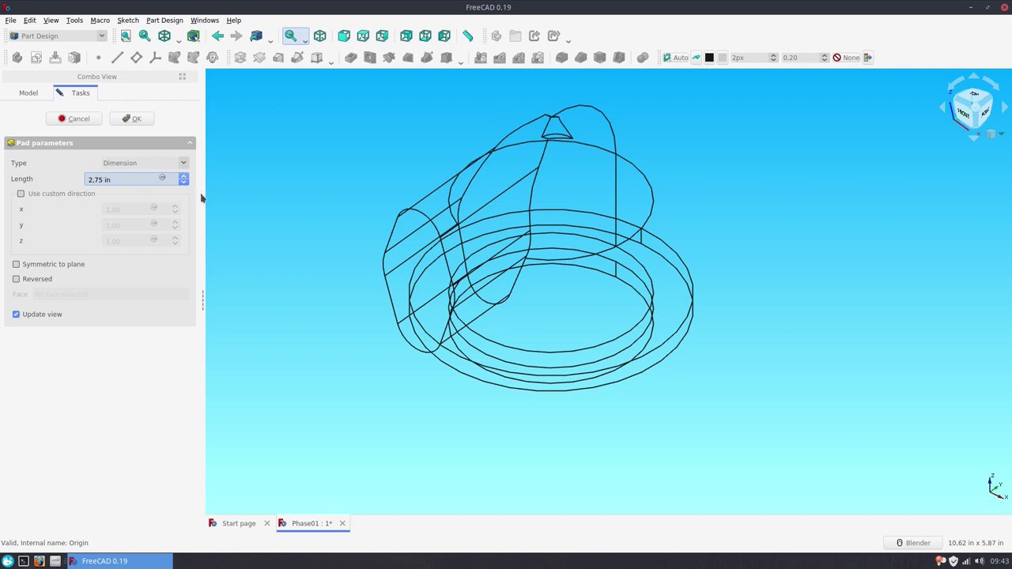
key(Return)
Snap to the Right view, restore shaded display, and hide Pad001
mouse_move(271, 203)
middle_down()
mouse_move(293, 255)
mouse_move(377, 287)
mouse_move(327, 289)
mouse_move(319, 274)
mouse_move(353, 269)
mouse_move(664, 288)
mouse_move(224, 274)
mouse_move(253, 269)
middle_up()
click(966, 123)
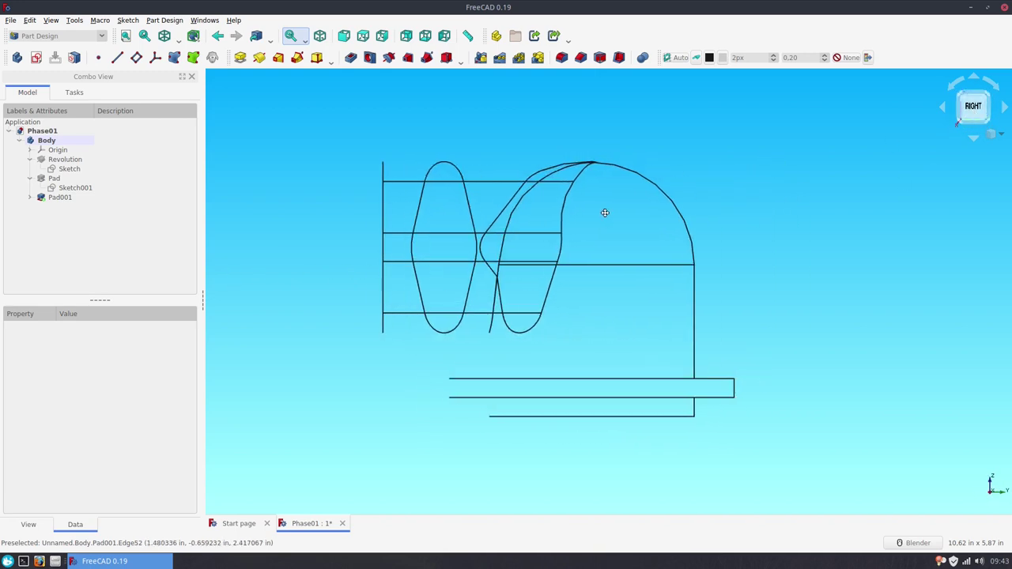
click(62, 196)
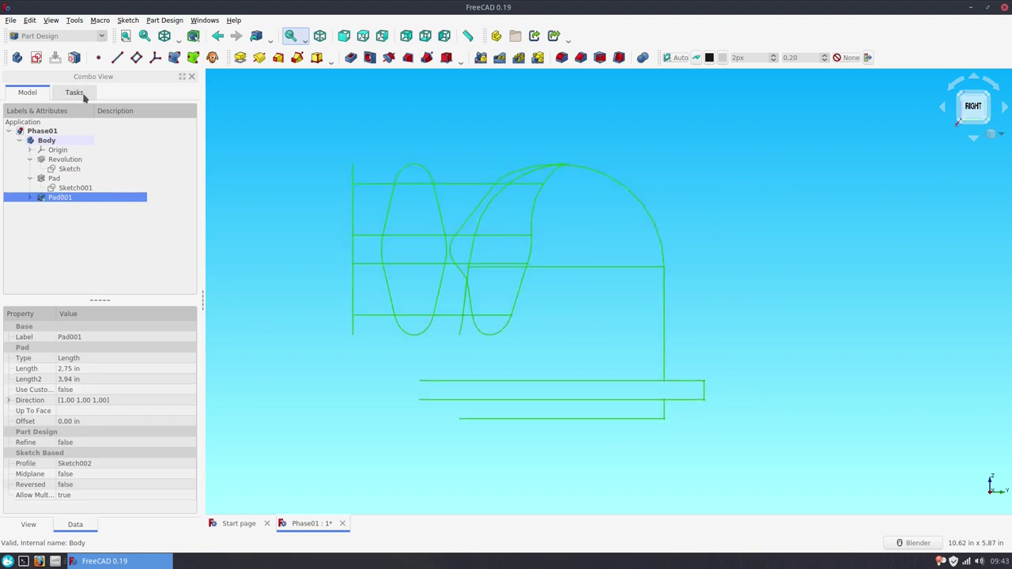
click(51, 20)
mouse_move(83, 106)
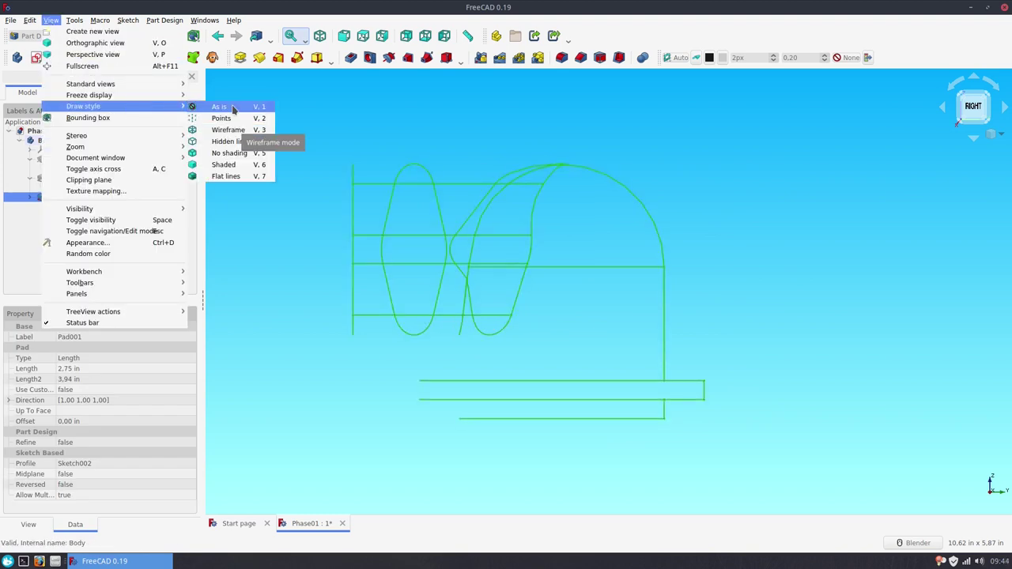
click(229, 106)
click(182, 136)
click(45, 198)
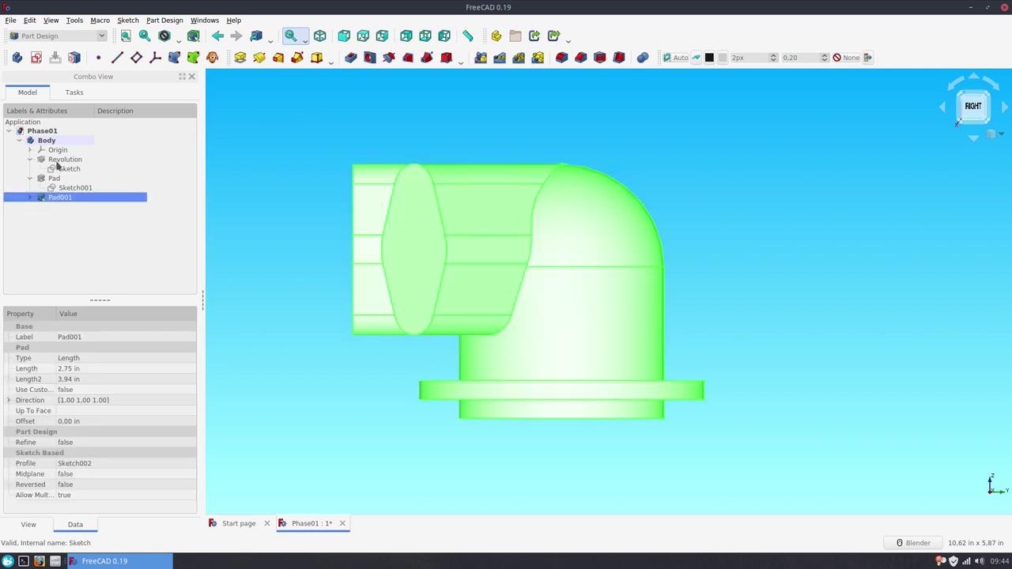
key(space)
Start a new sketch on the YZ plane and draw a sloped line from the vertical axis
click(38, 57)
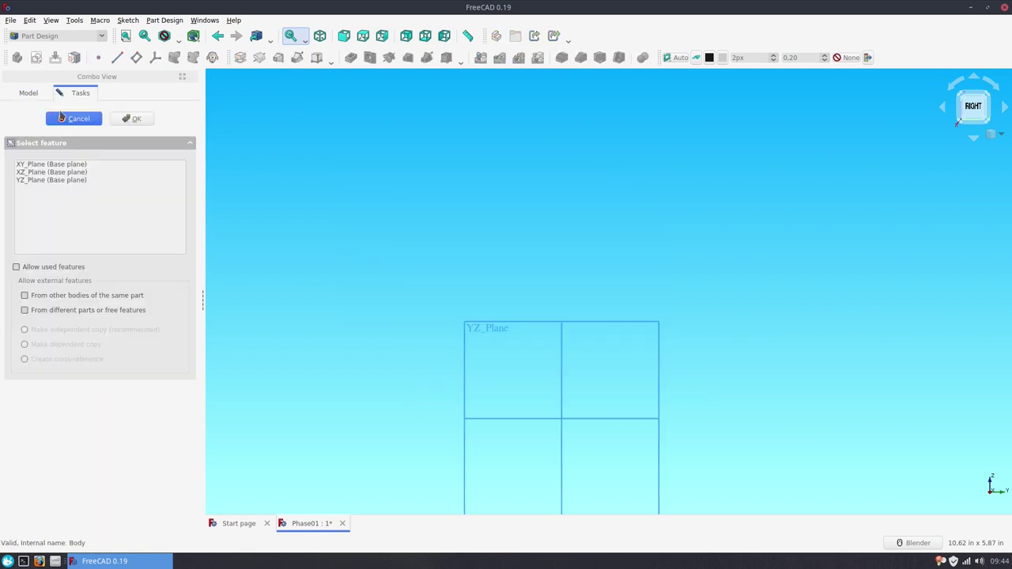
click(54, 182)
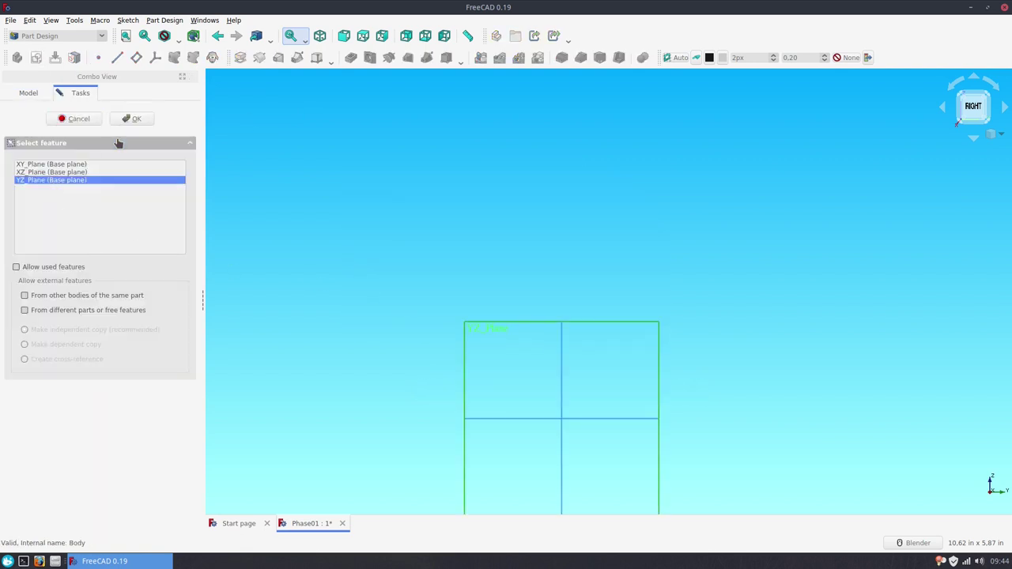
click(129, 120)
scroll(430, 388, down, 3)
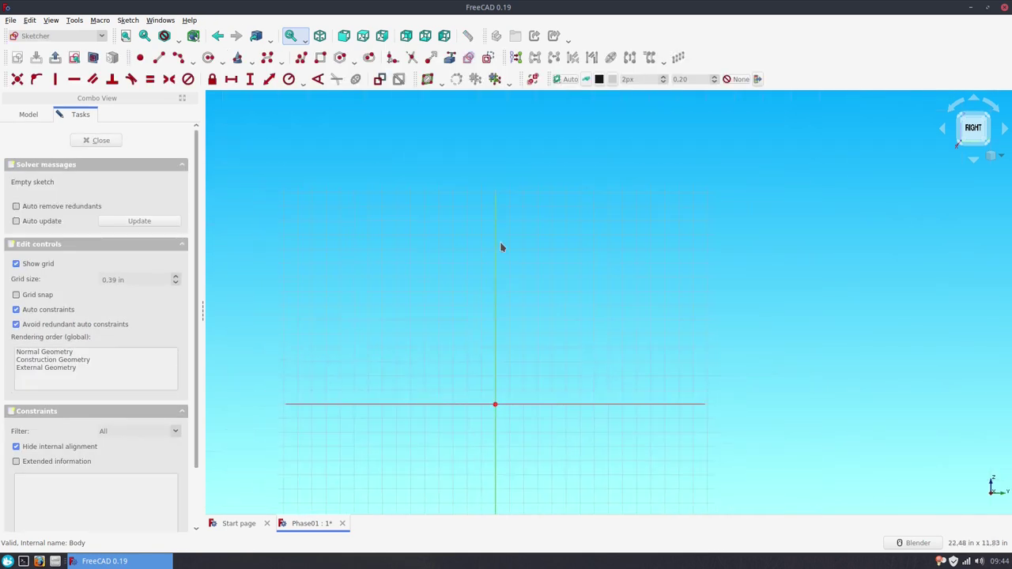
click(162, 58)
click(496, 323)
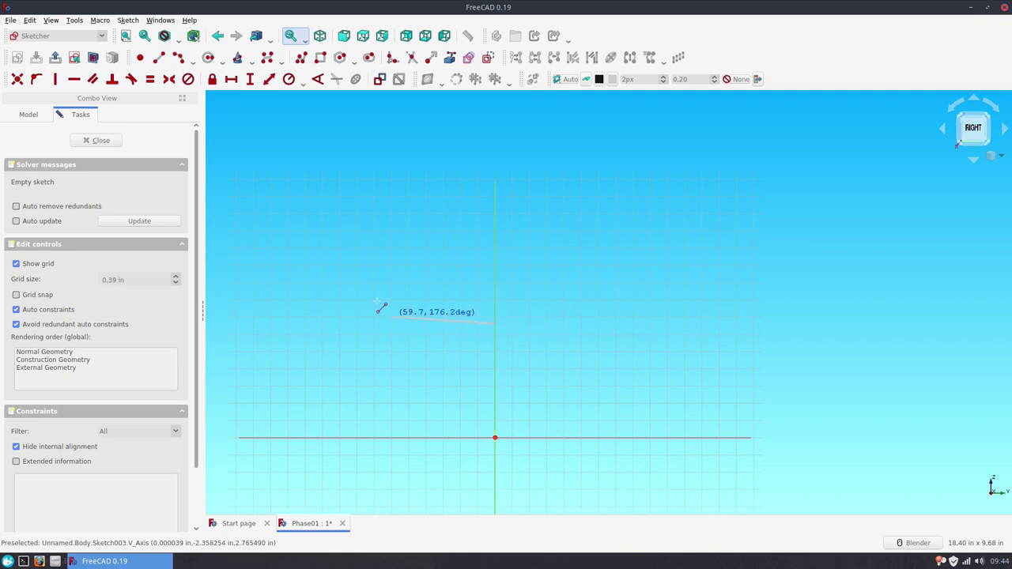
click(376, 301)
Constrain the line's left end 2.4 in horizontally and 2.35 in vertically from the origin
click(376, 300)
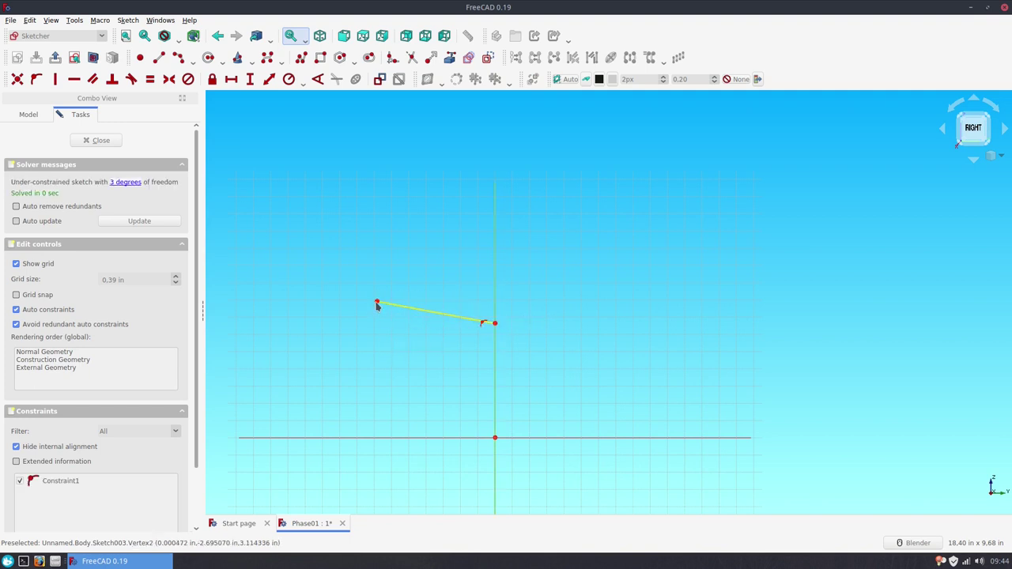
click(496, 439)
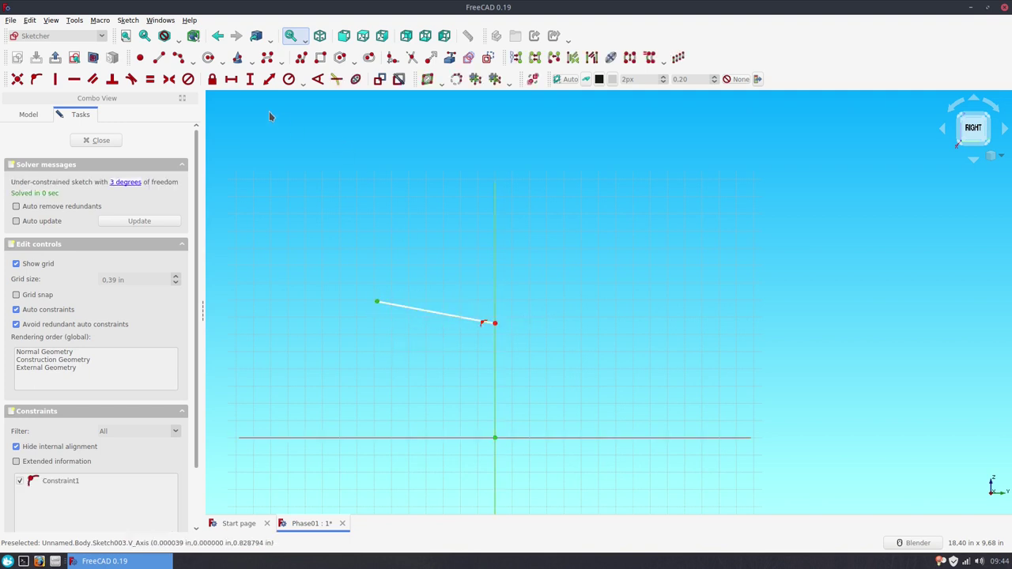
click(231, 79)
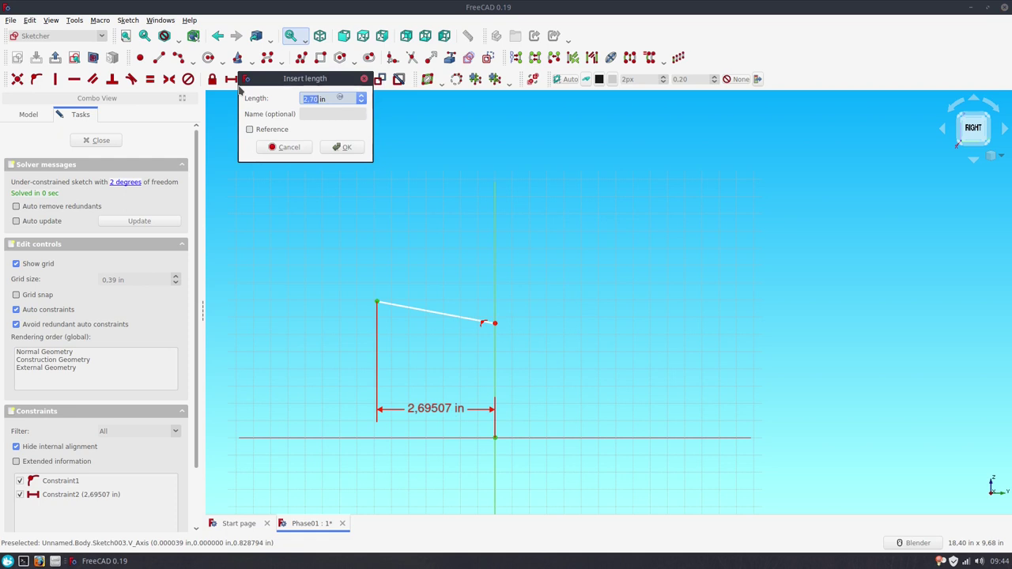
key(Return)
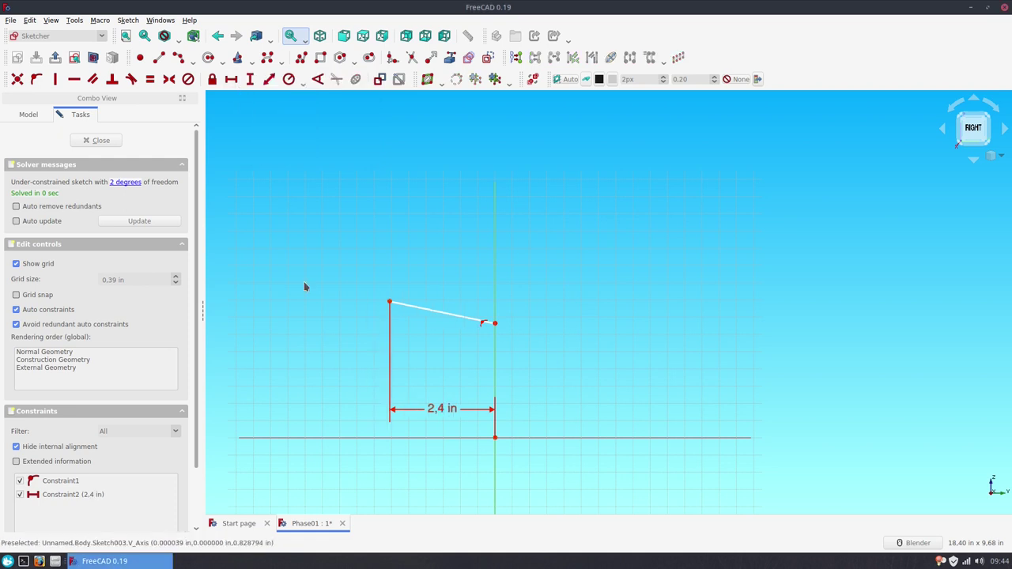
click(390, 302)
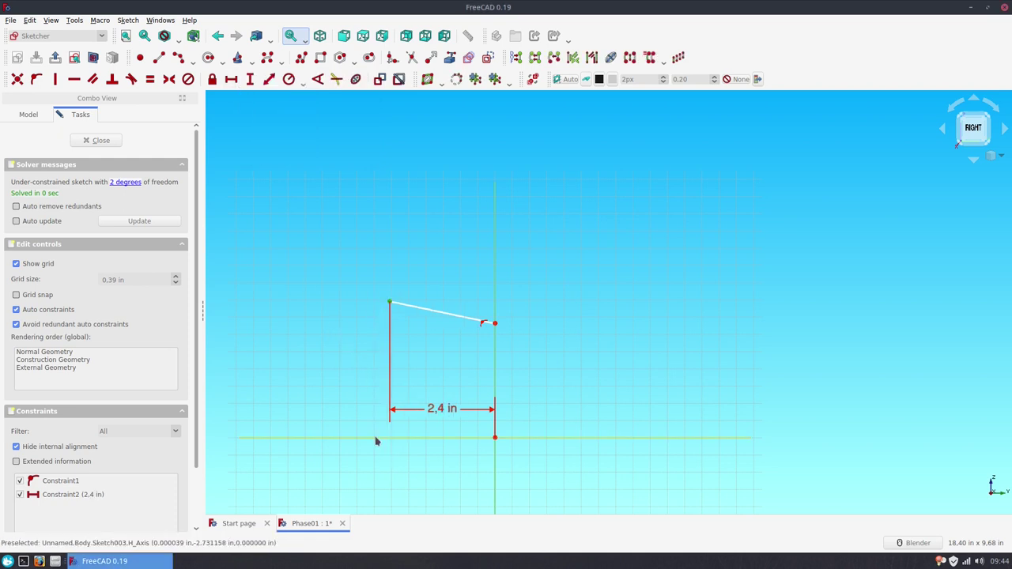
click(378, 438)
click(250, 79)
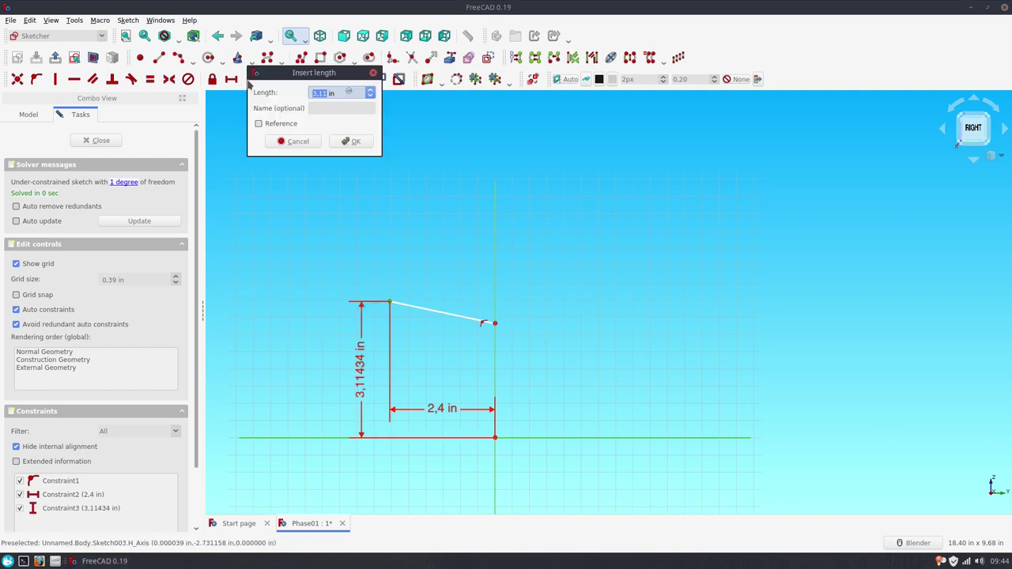
text(2,35)
key(Return)
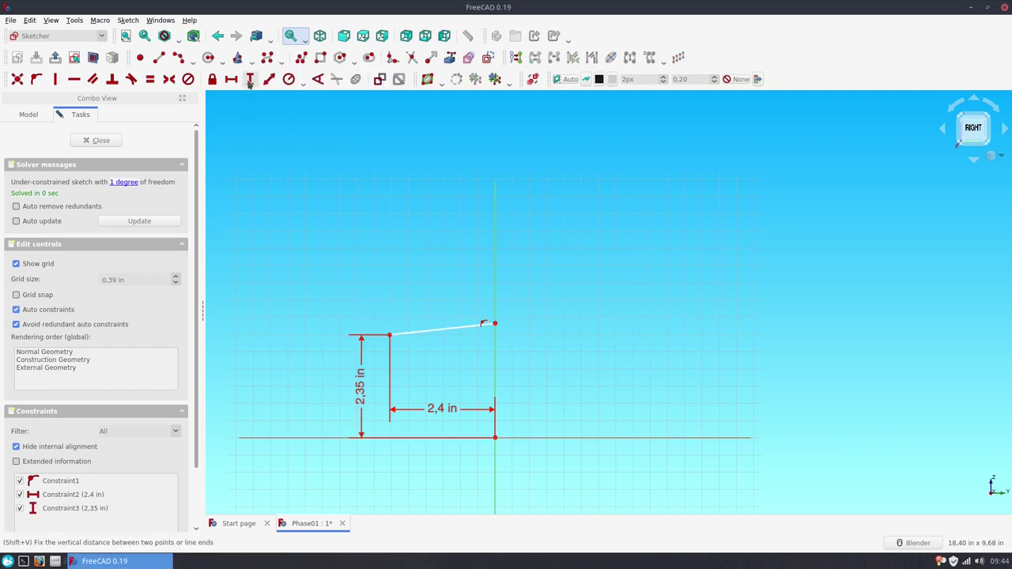
Slide the line's right end down the axis, add a 6° angle, and close the sketch
drag(494, 323, 488, 356)
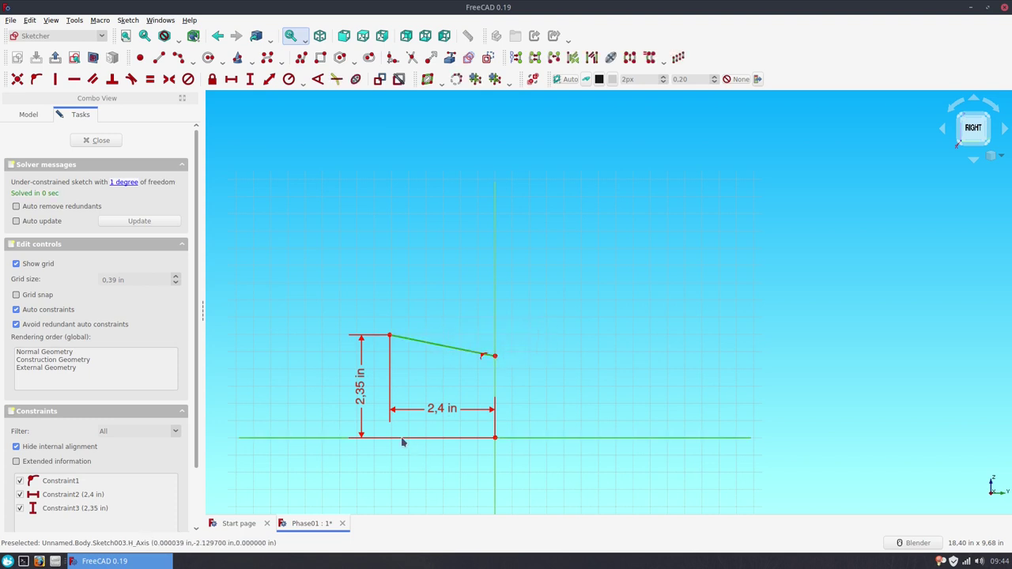
click(316, 80)
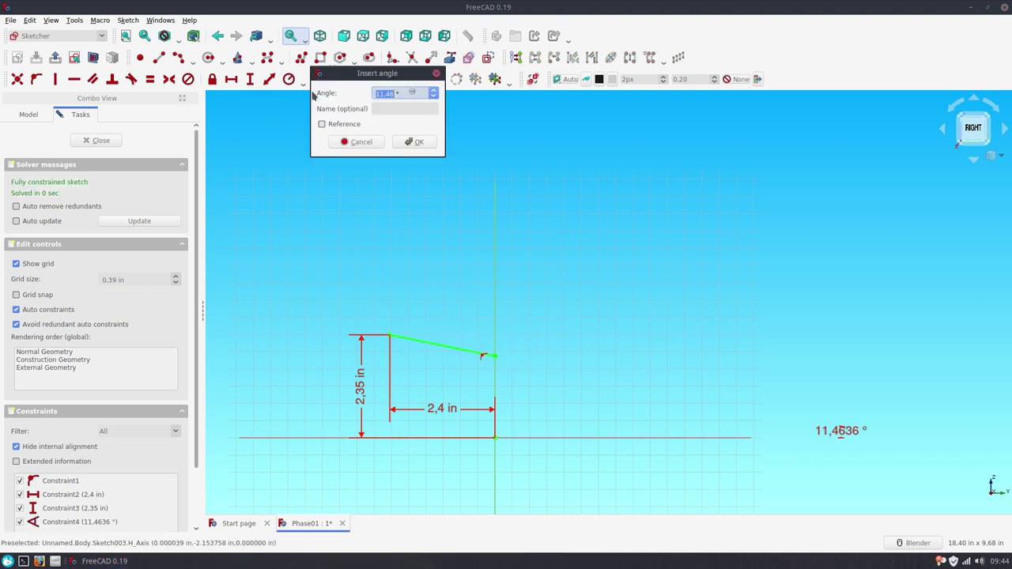
text(6)
key(Return)
scroll(667, 412, down, 3)
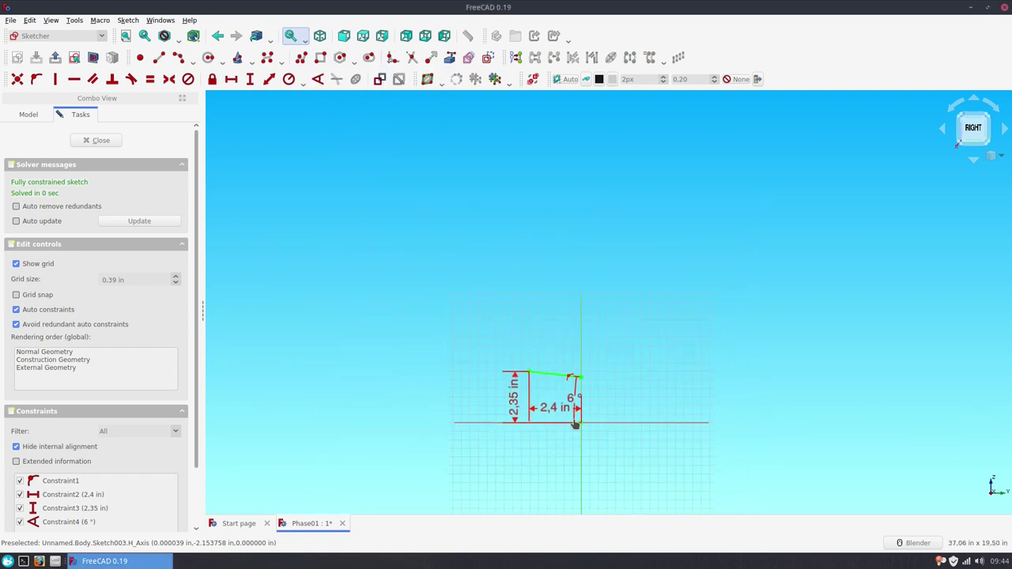
drag(986, 423, 577, 413)
scroll(598, 429, up, 1)
scroll(586, 415, up, 2)
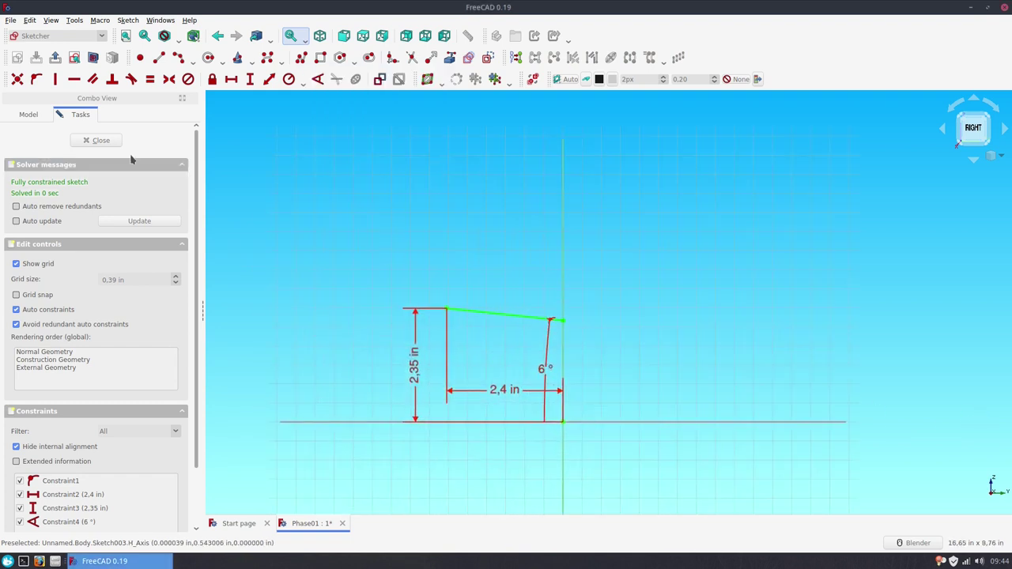
click(101, 140)
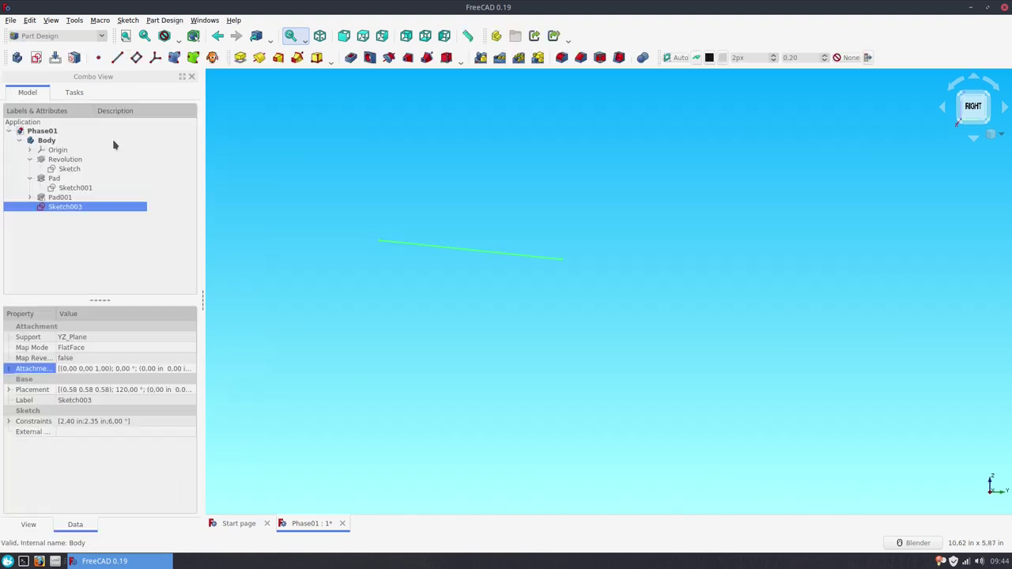
Copy Sketch003 without its YZ_Plane support and paste it as Sketch004
right_click(76, 208)
click(105, 287)
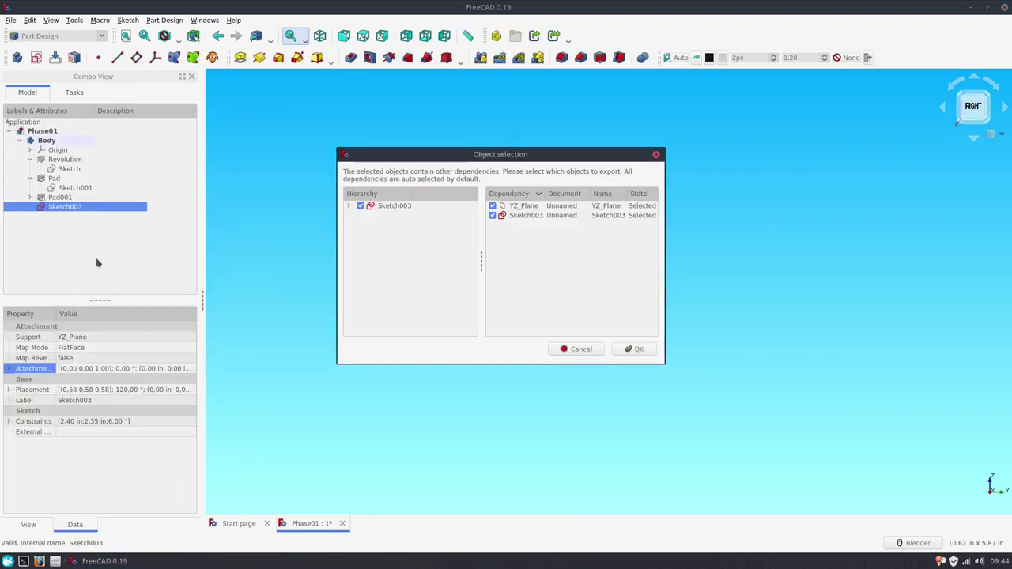
click(493, 206)
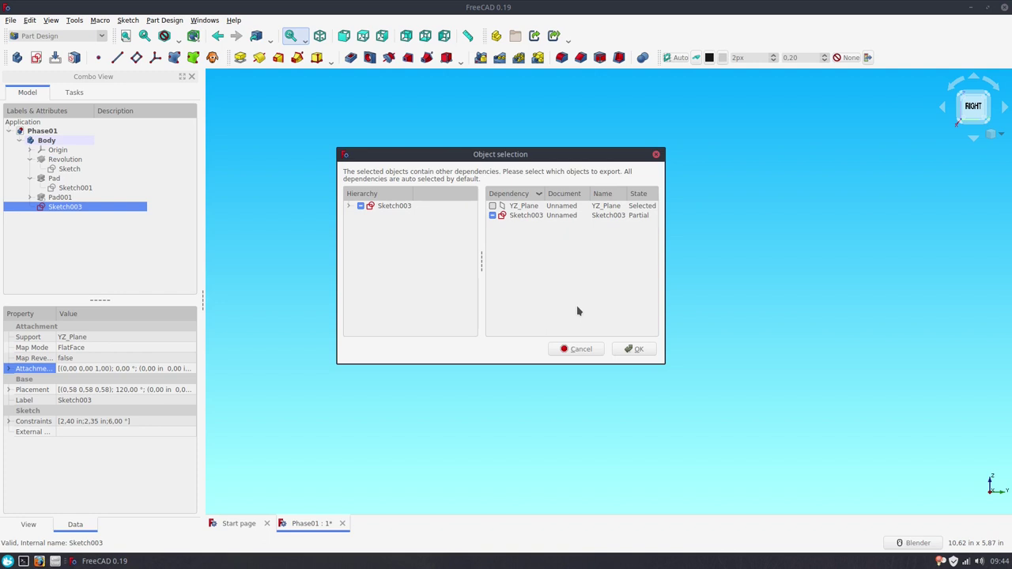
click(625, 350)
right_click(89, 259)
click(141, 332)
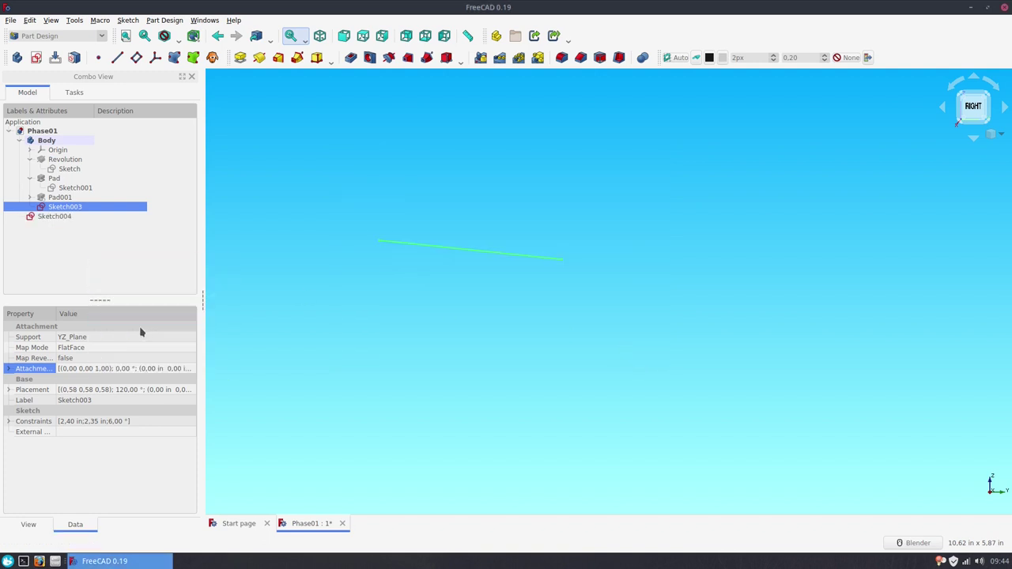
click(49, 217)
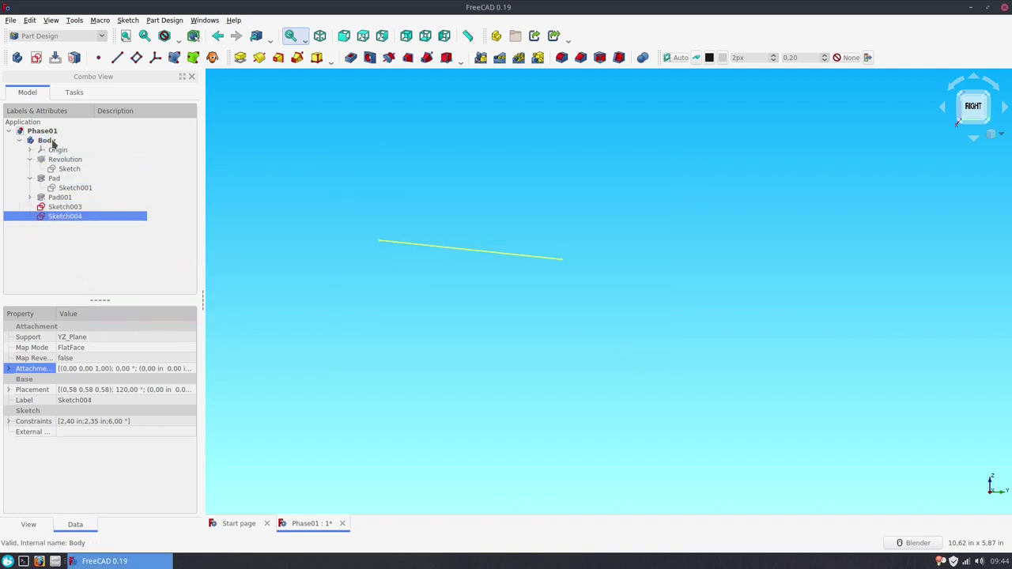
Open Sketch004 and draw a closed four-sided polyline standing on the sloped line
double_click(72, 222)
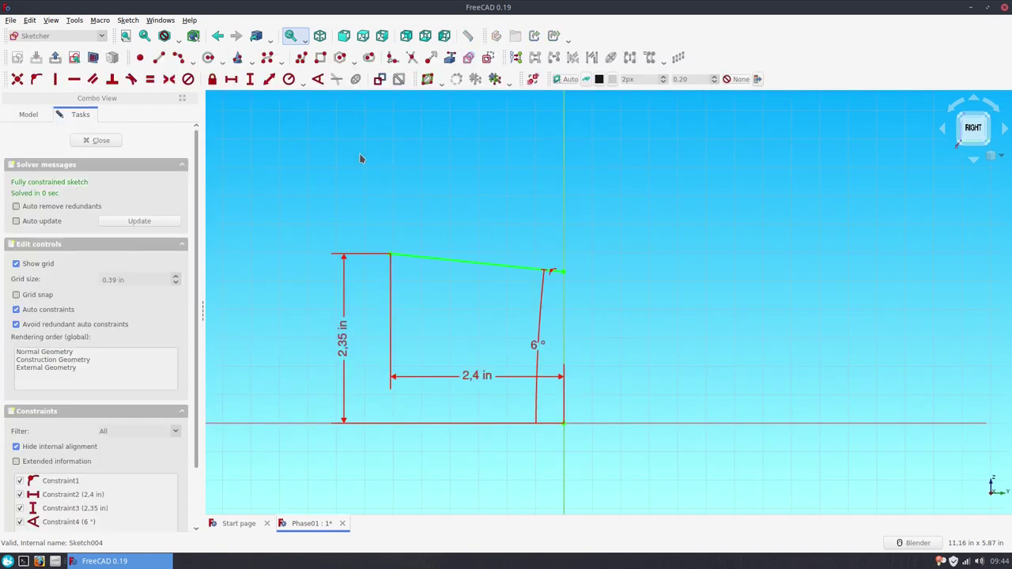
shift+middle_drag(359, 153, 359, 199)
click(305, 61)
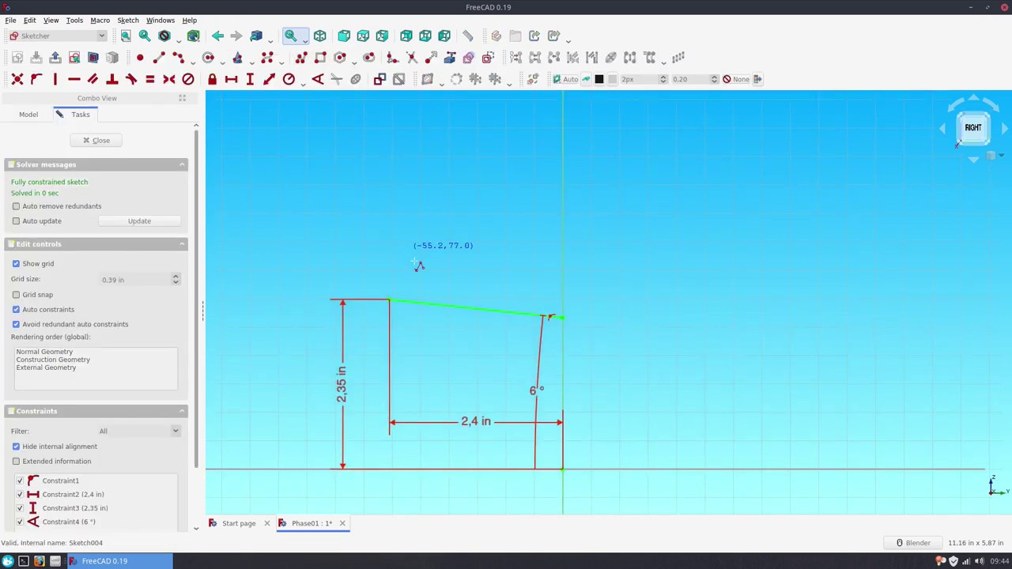
click(389, 300)
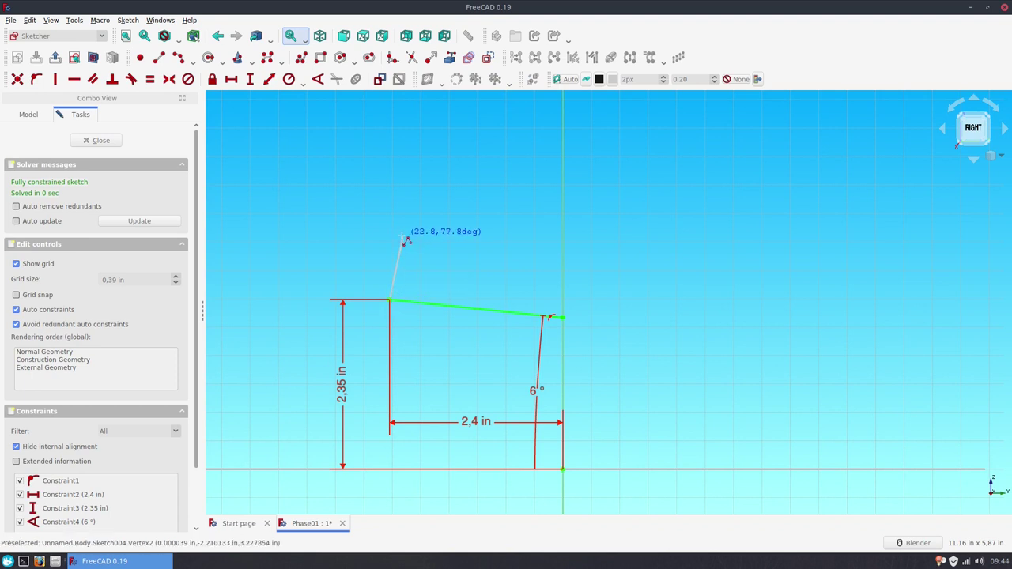
click(399, 238)
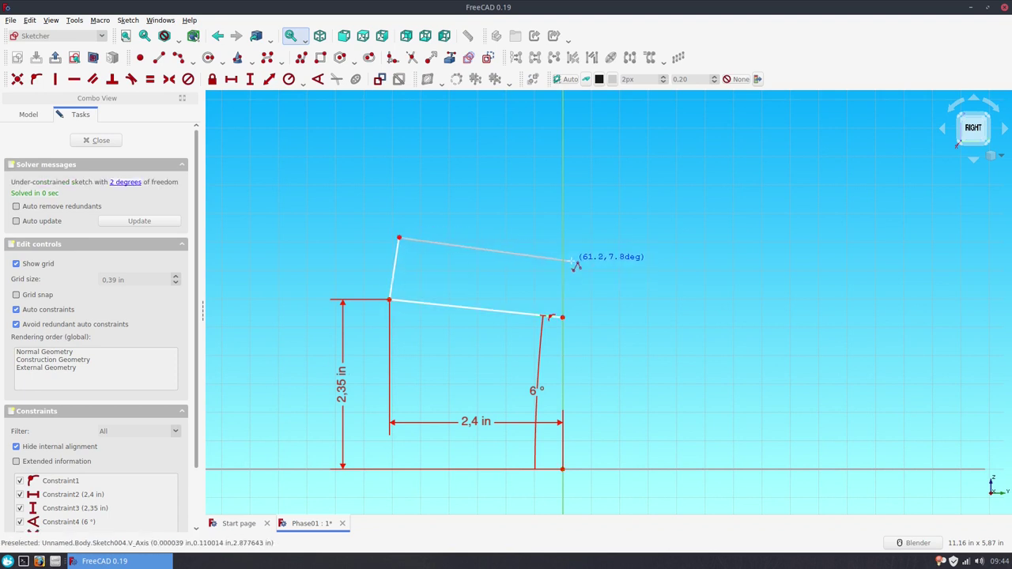
click(571, 262)
click(562, 318)
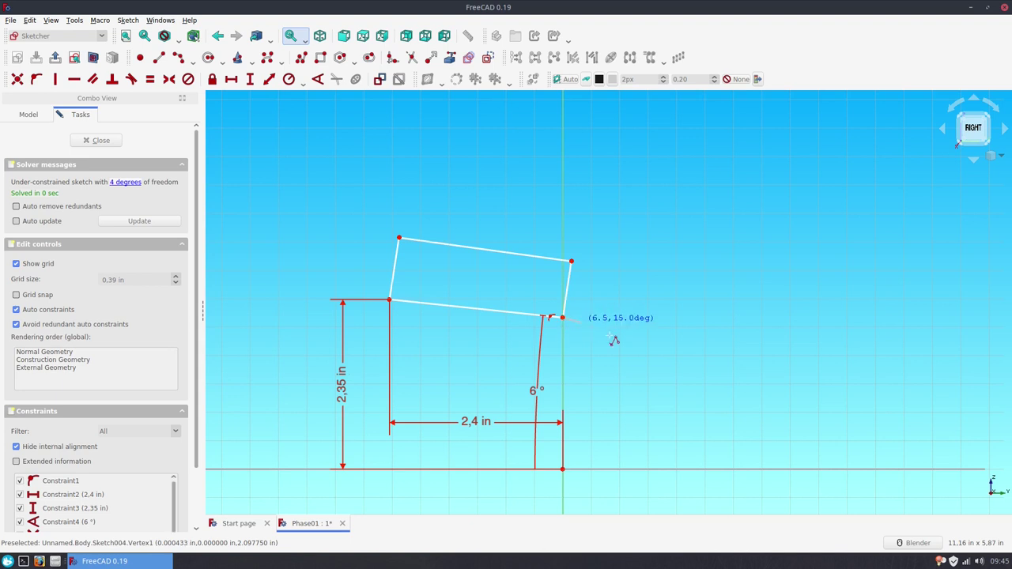
right_click(617, 340)
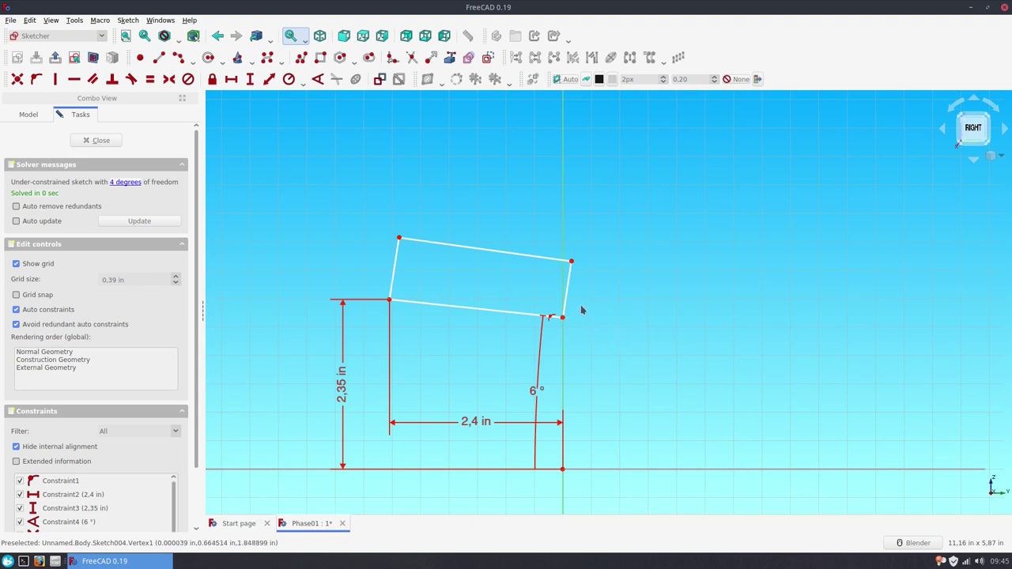
Make both side edges perpendicular to the bottom edge and the top edge parallel to it
click(526, 320)
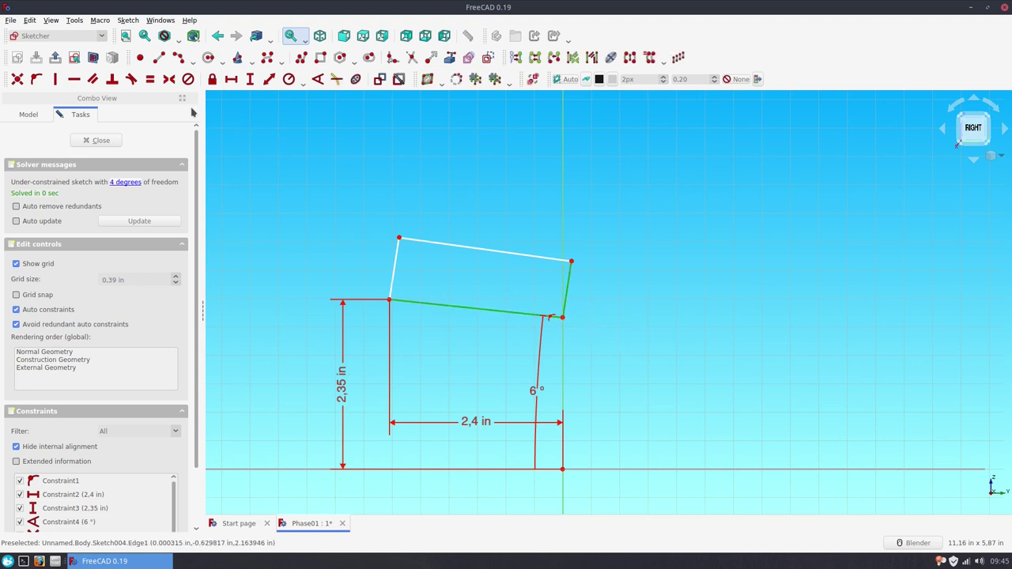
click(111, 79)
click(393, 281)
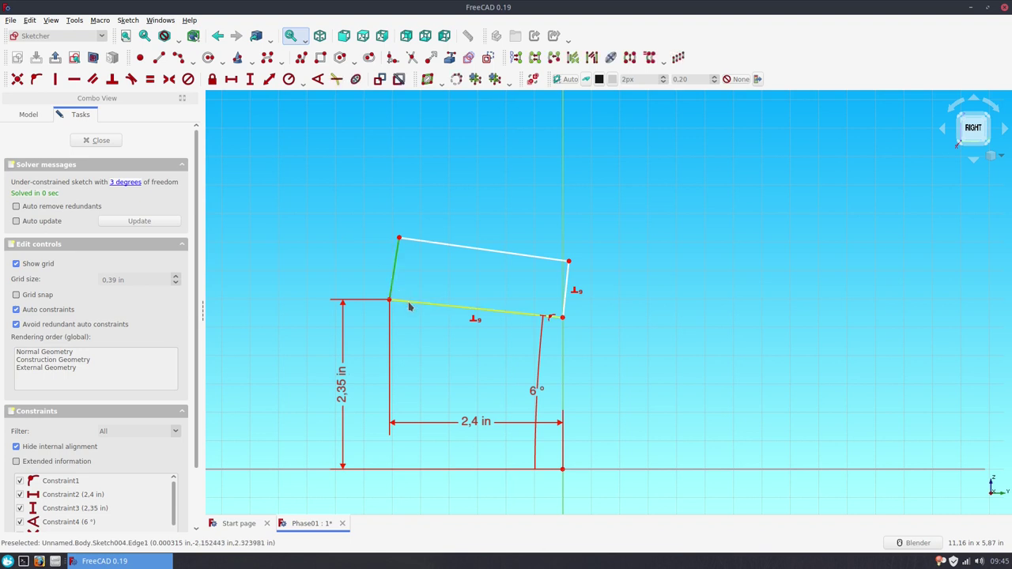
click(410, 307)
click(111, 79)
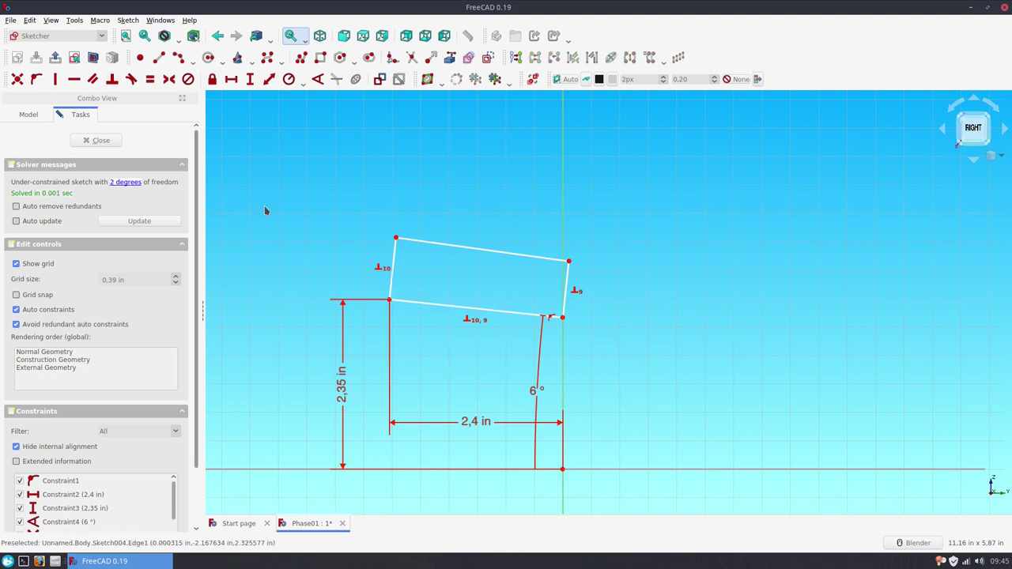
click(410, 244)
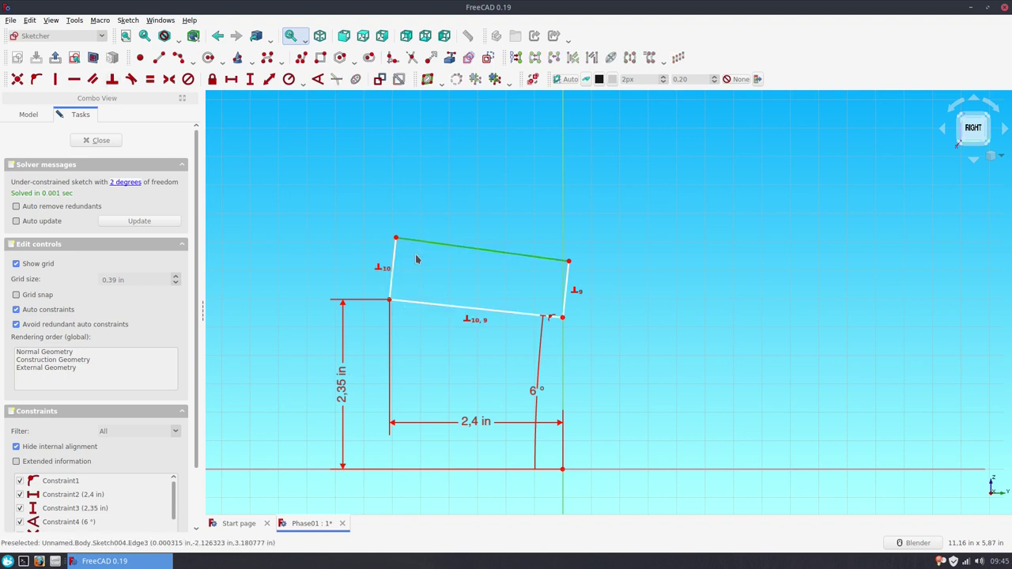
click(431, 307)
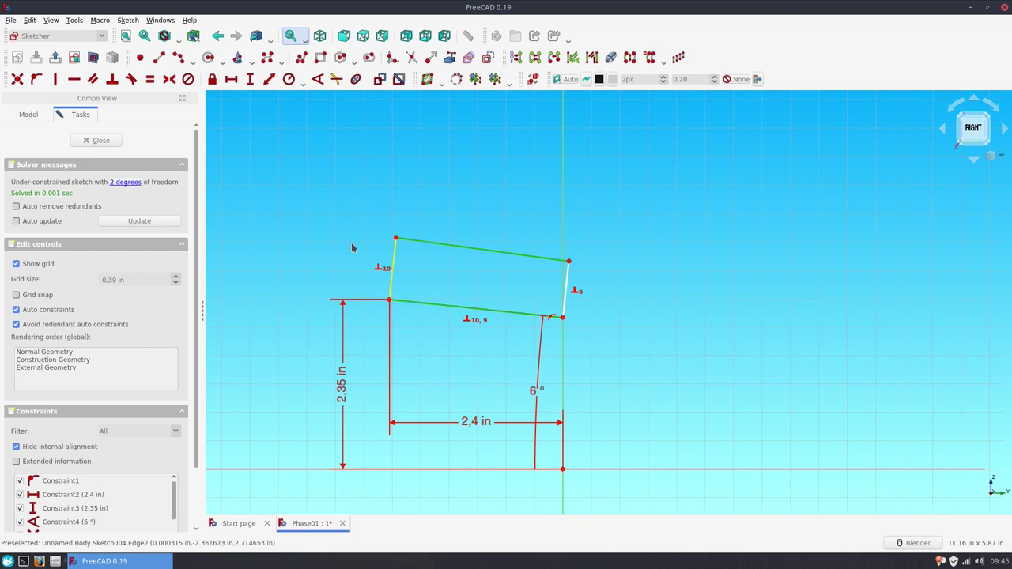
click(92, 79)
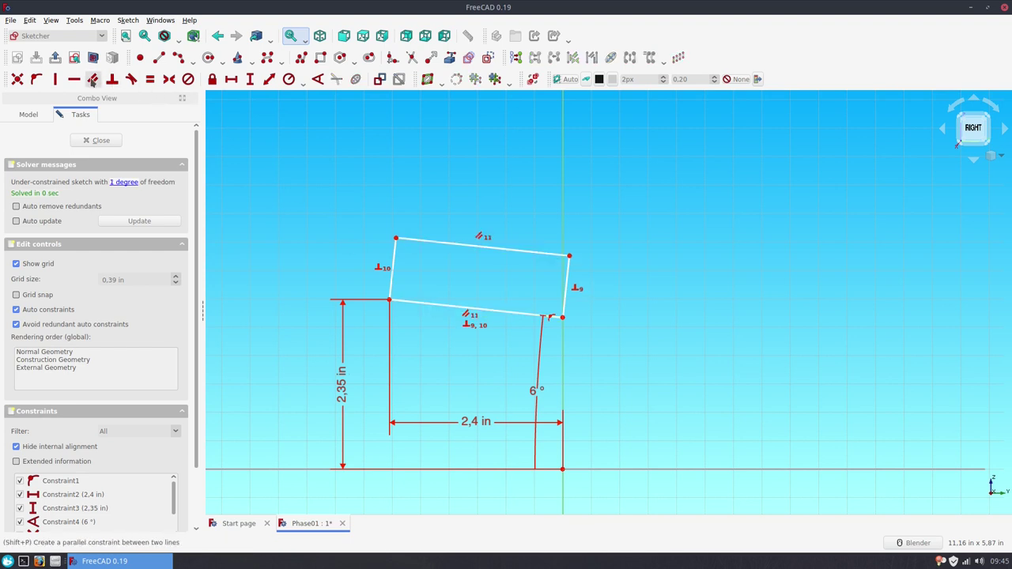
Constrain the left edge length to 1.2/2 and close the sketch
click(389, 282)
click(271, 79)
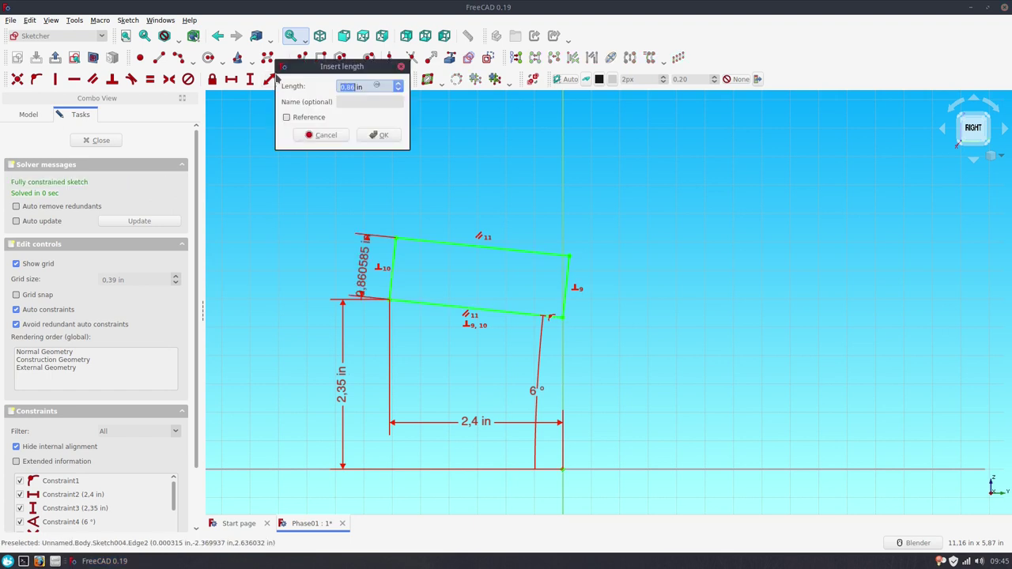
text(1.2/2)
key(Return)
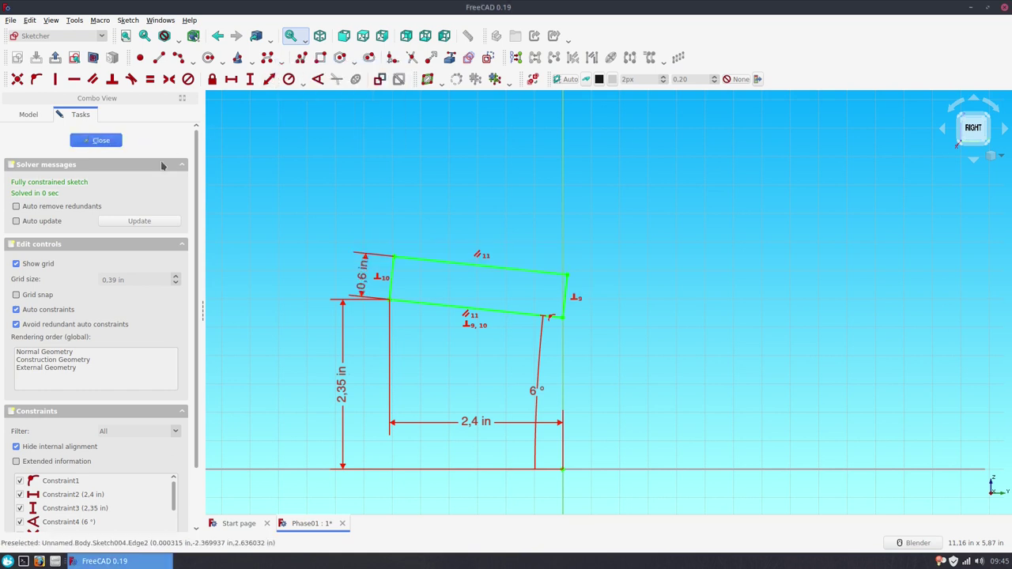
click(97, 140)
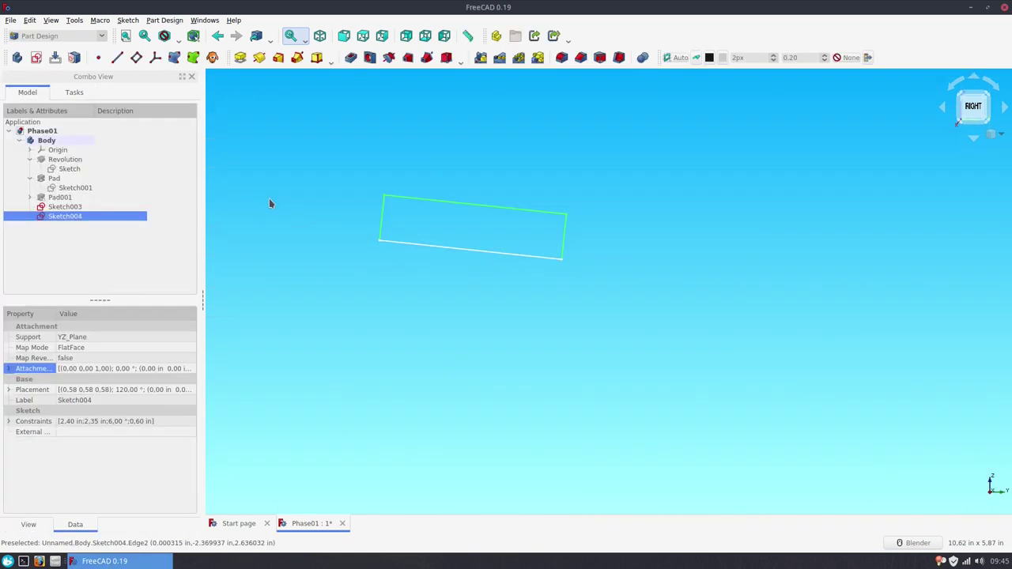
Unhide Pad001 and switch the model to wireframe display
click(61, 197)
key(space)
click(51, 20)
mouse_move(83, 106)
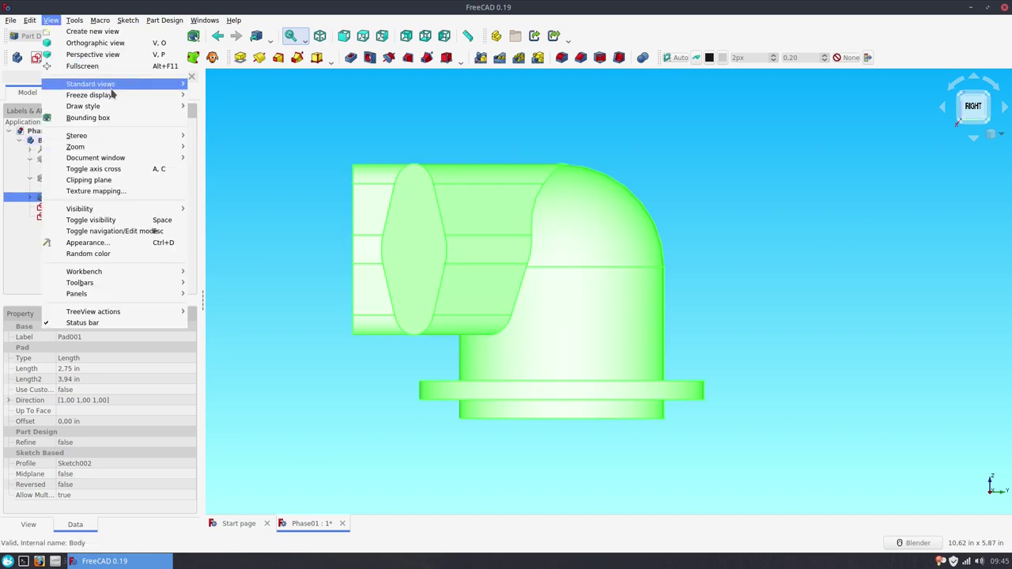
click(224, 129)
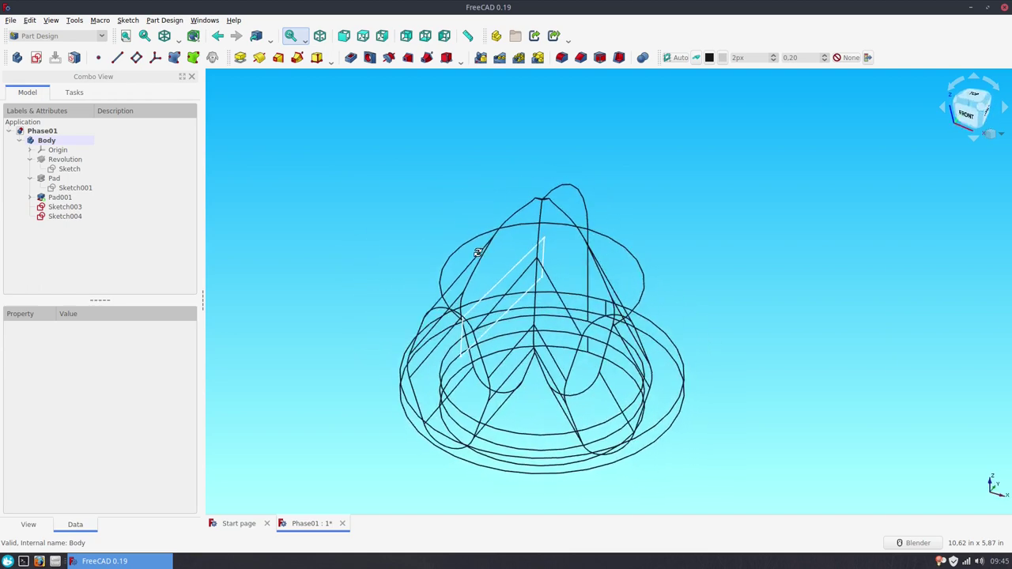
middle_drag(459, 229, 381, 233)
Rotate Sketch003's attachment −45° about the y-axis
click(76, 207)
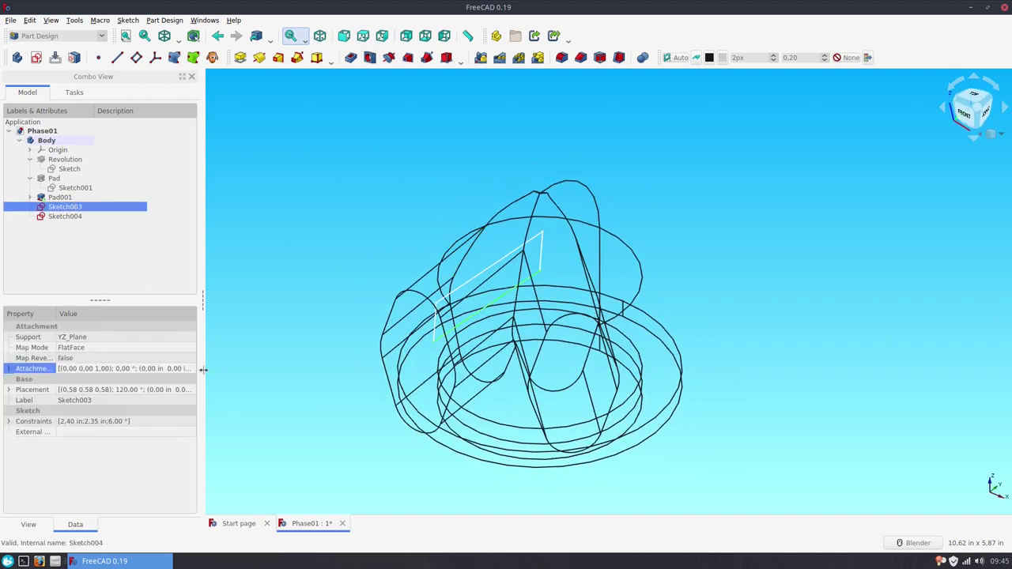
click(190, 371)
click(191, 371)
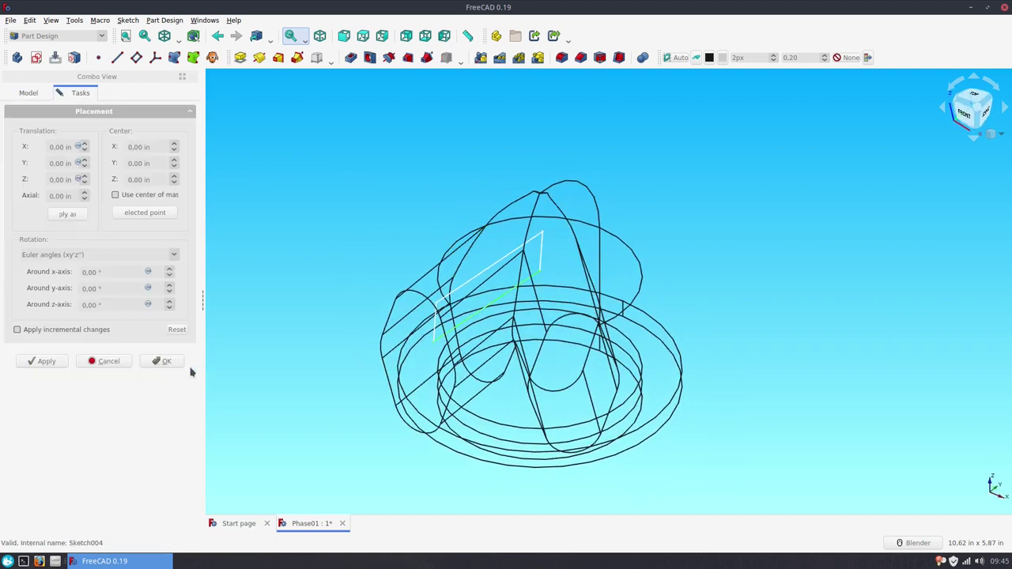
click(110, 288)
text(-)
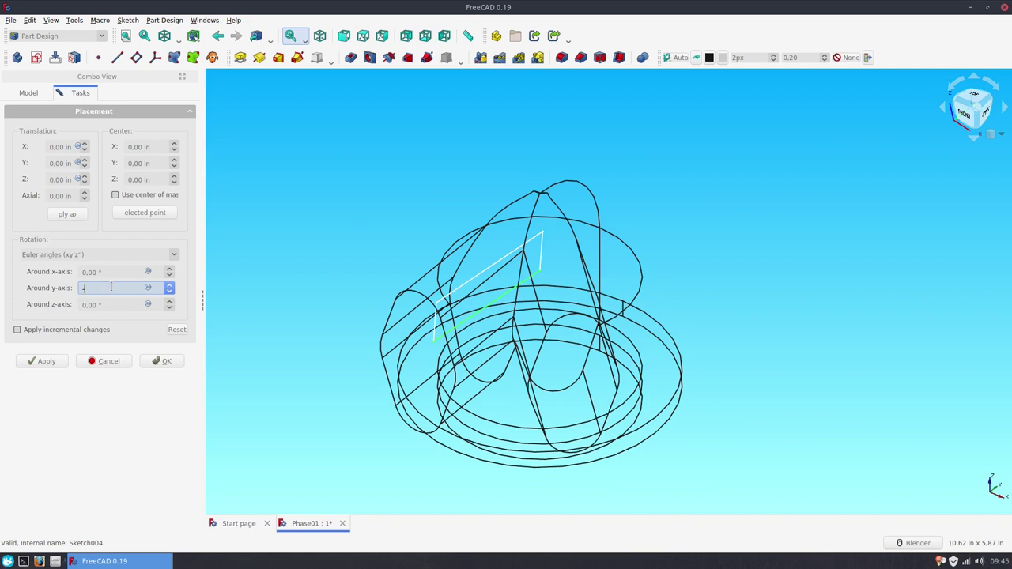
text(45)
click(162, 360)
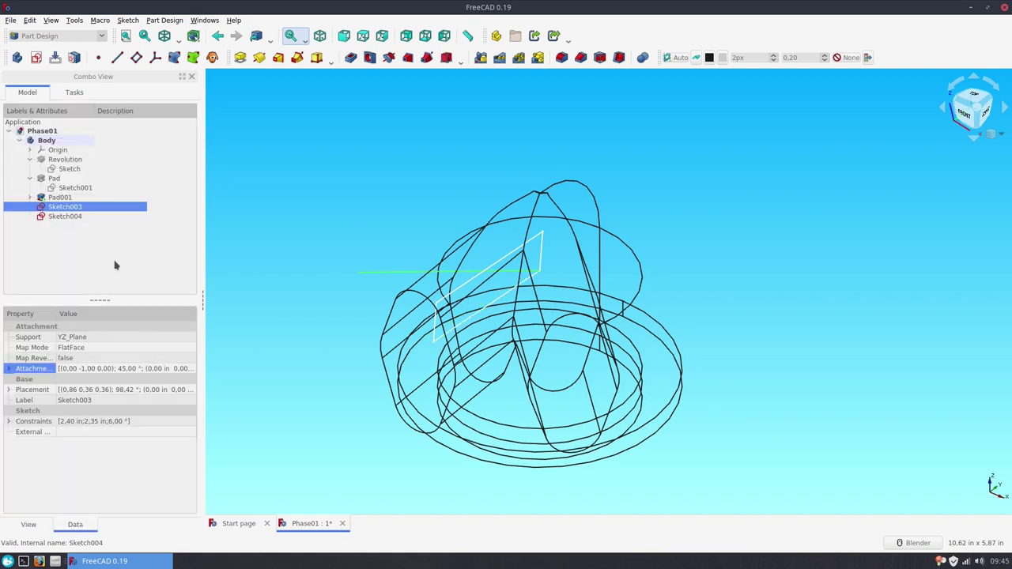
Set Sketch004's attachment y-axis rotation to 90°, then restore shaded display
click(93, 219)
click(189, 369)
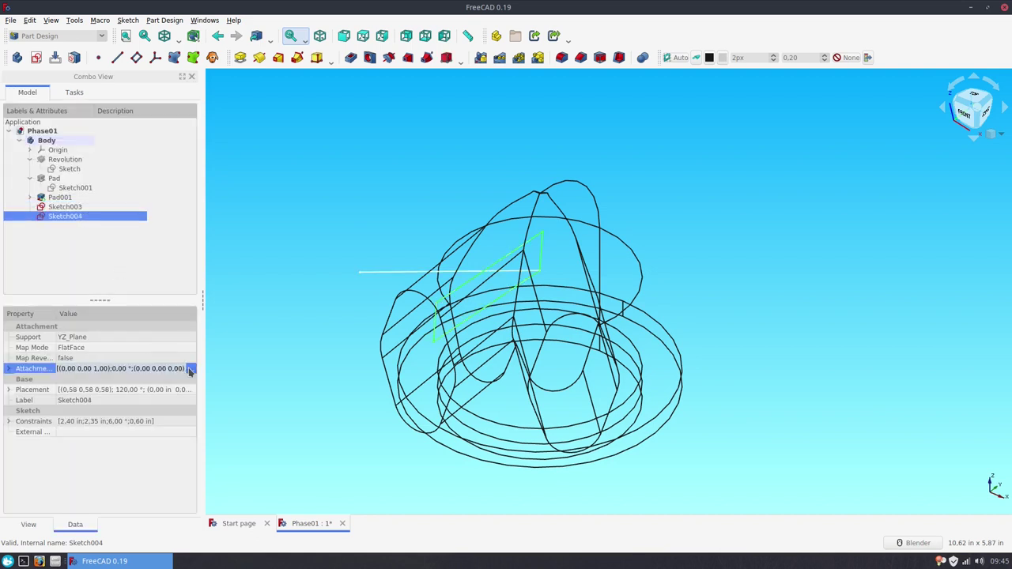
click(189, 369)
click(96, 288)
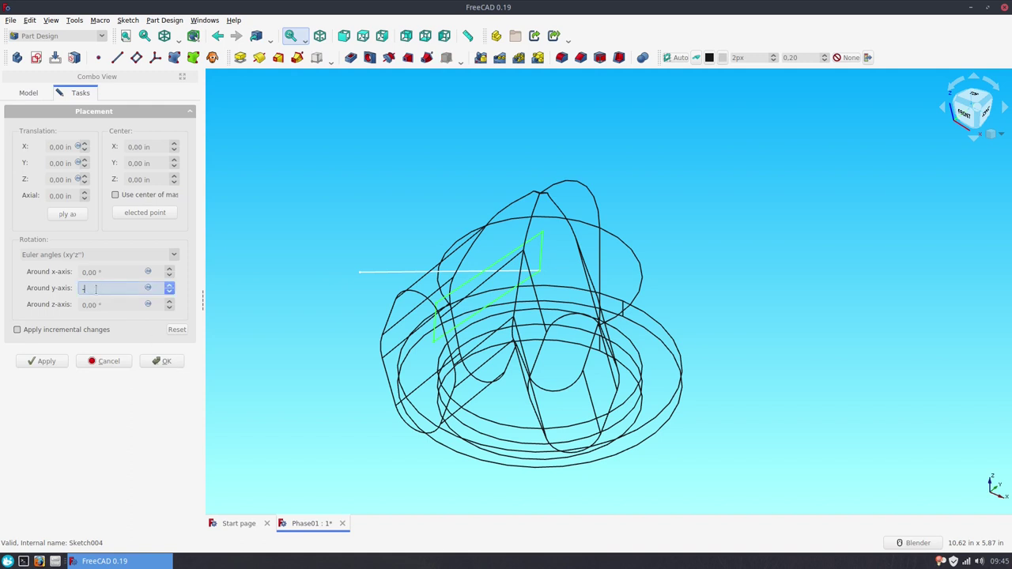
text(90)
key(Return)
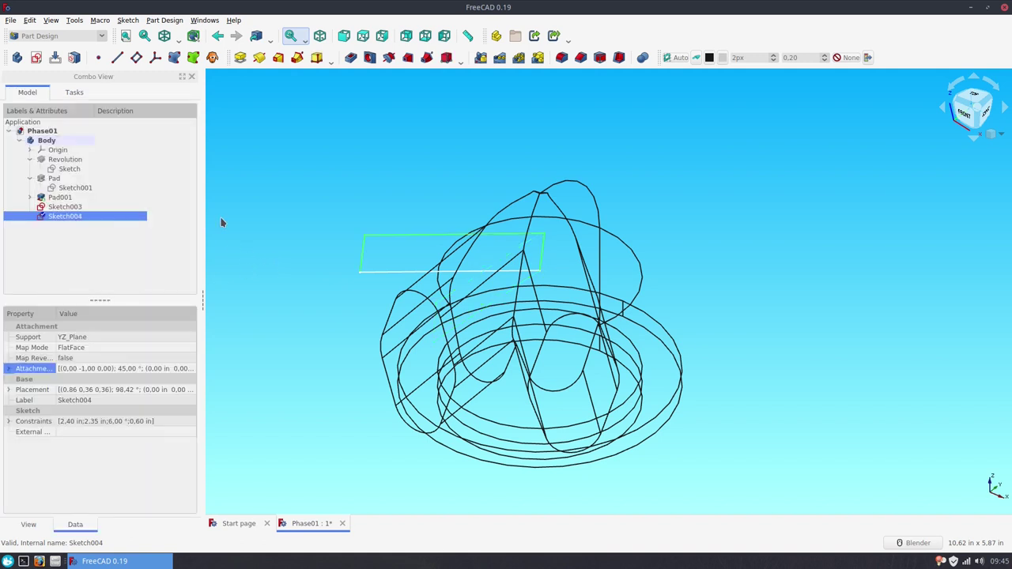
click(50, 20)
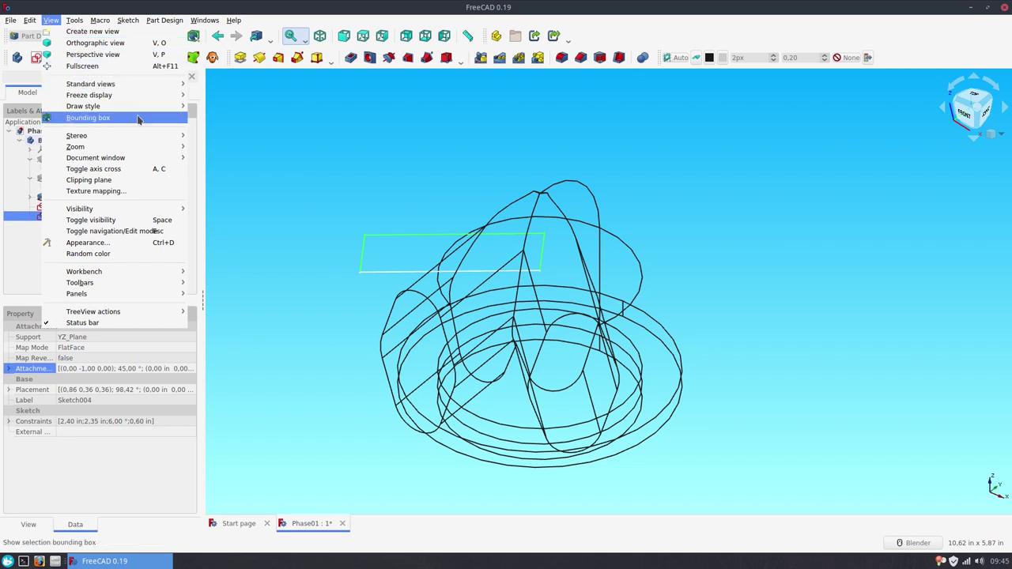
mouse_move(83, 106)
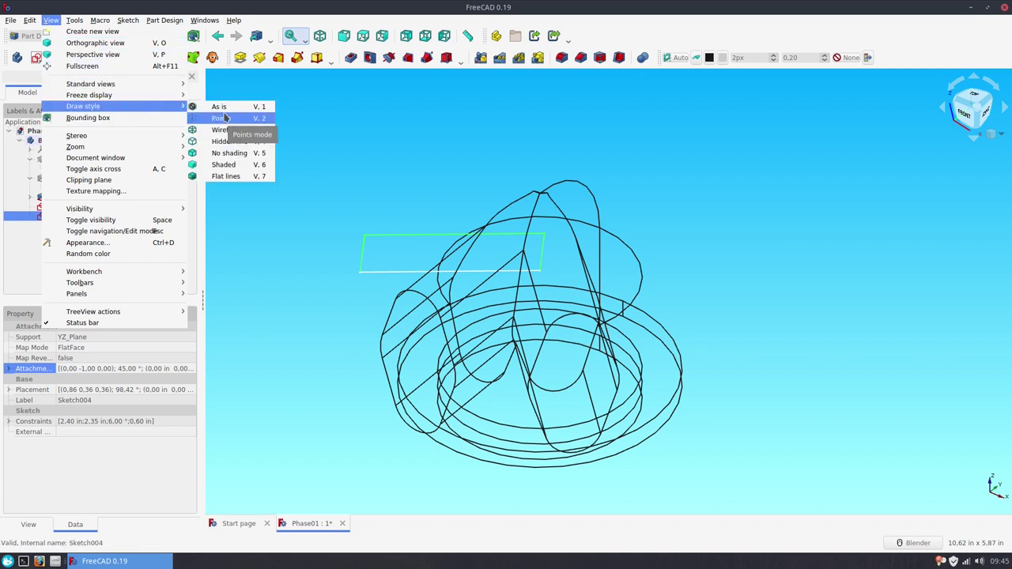
click(237, 128)
mouse_move(291, 301)
middle_down()
mouse_move(368, 282)
mouse_move(369, 346)
mouse_move(357, 301)
middle_up()
Revolve Sketch004 around the Sketch003 line, then hide that line
click(80, 216)
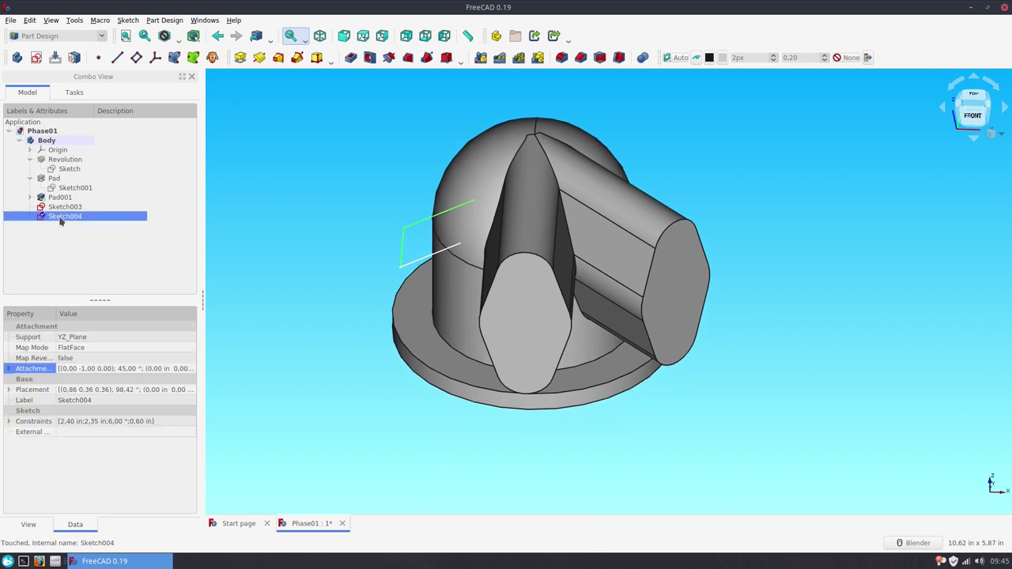
click(259, 57)
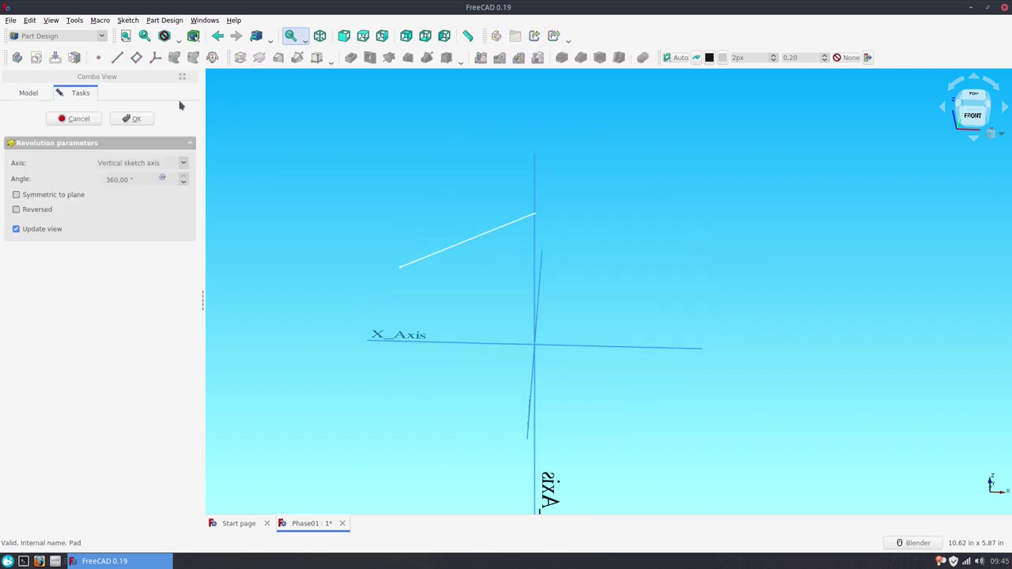
click(167, 163)
click(157, 224)
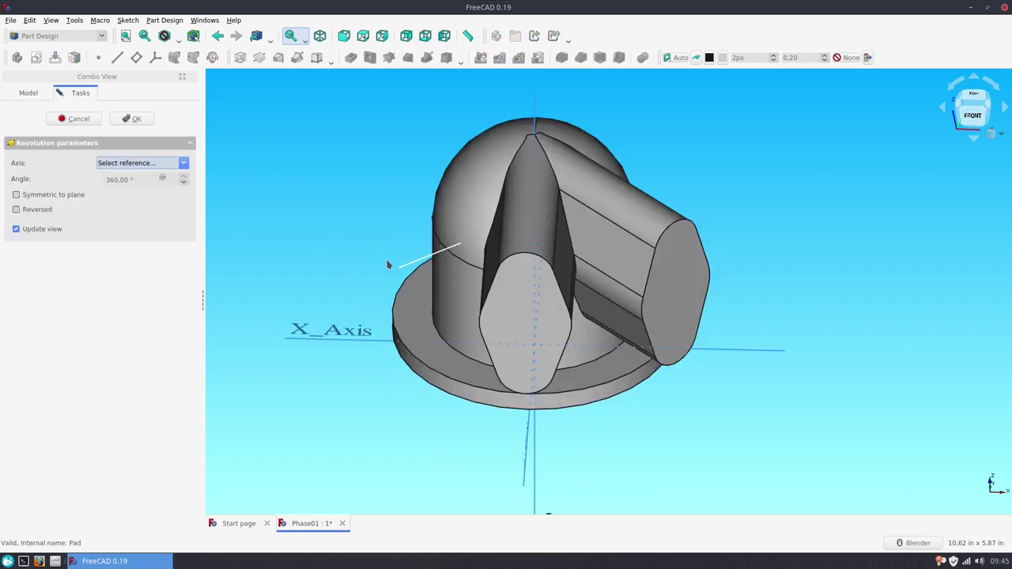
click(404, 270)
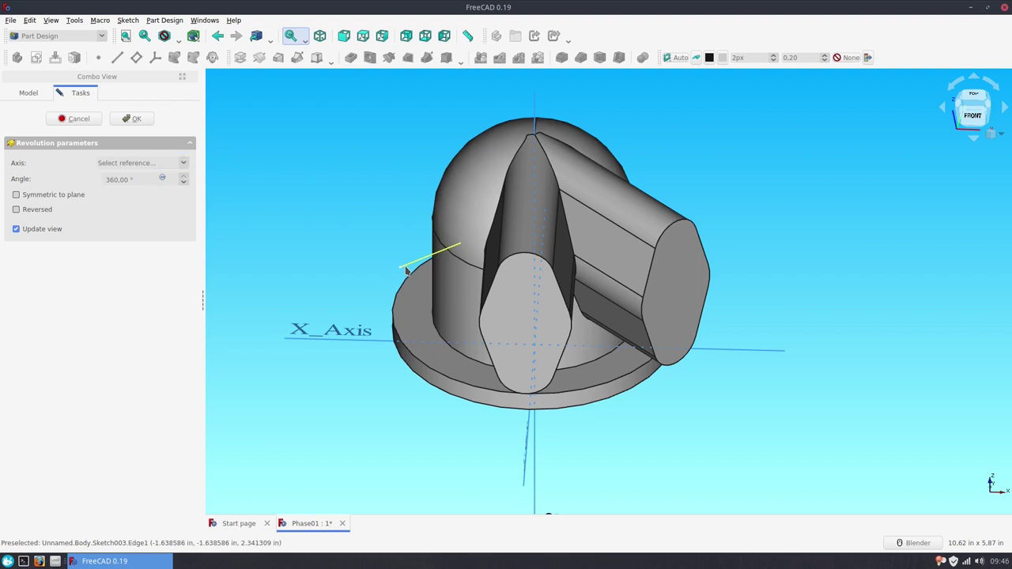
click(131, 119)
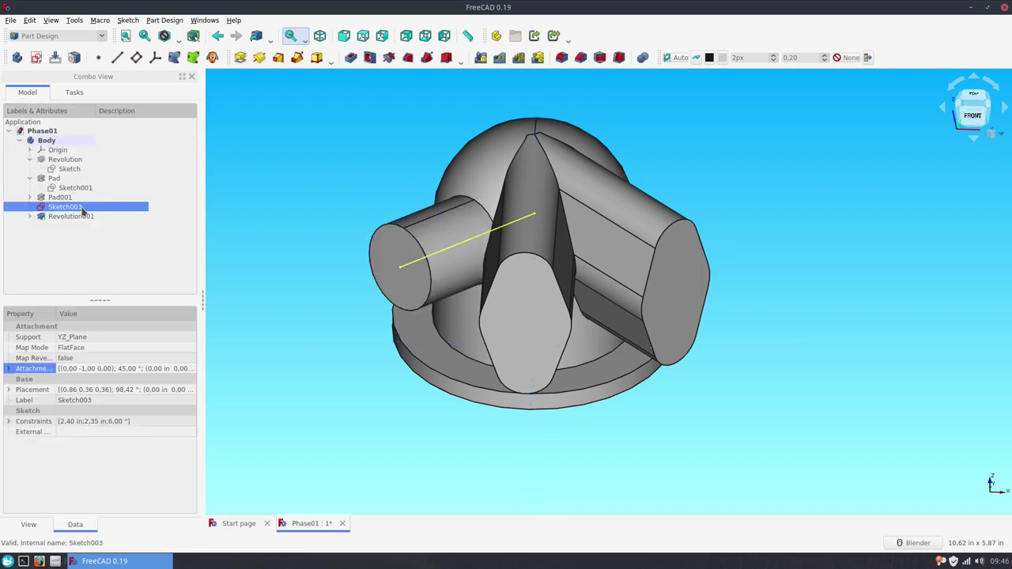
key(space)
Inspect the flange underside, return to isometric view, and select the dome Sketch
middle_drag(285, 228, 299, 207)
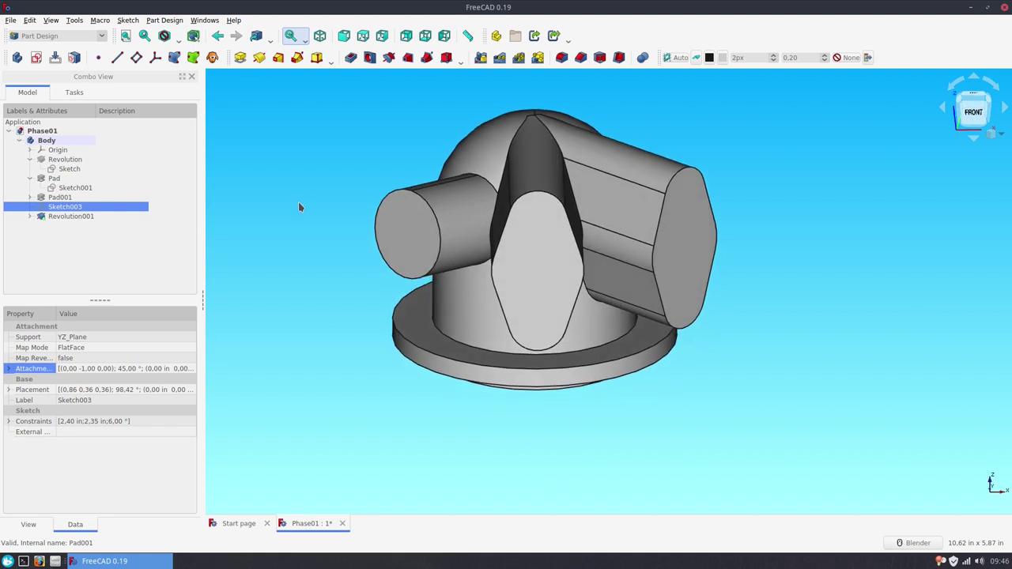
click(293, 207)
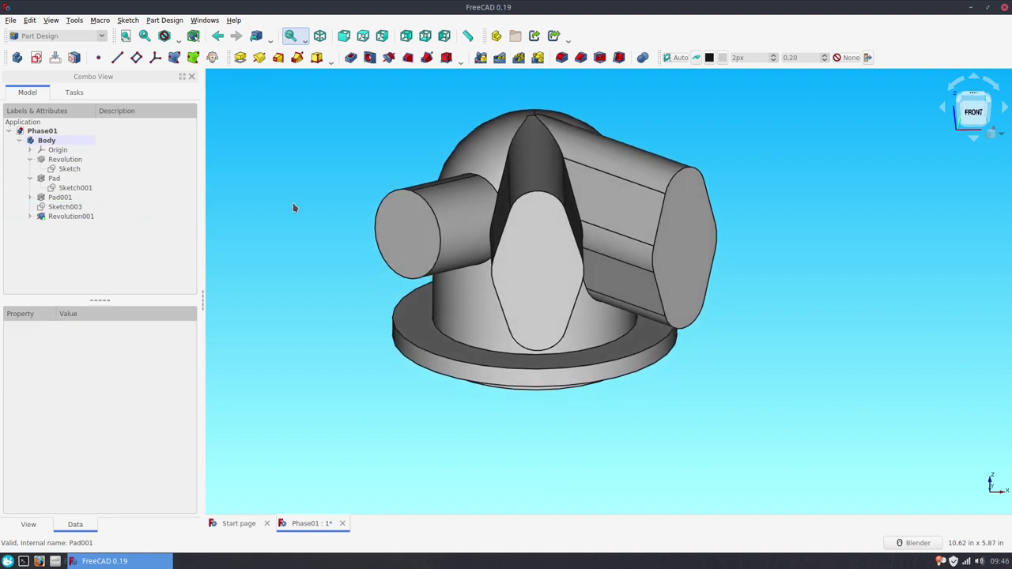
mouse_move(286, 207)
middle_down()
mouse_move(447, 415)
mouse_move(441, 296)
middle_up()
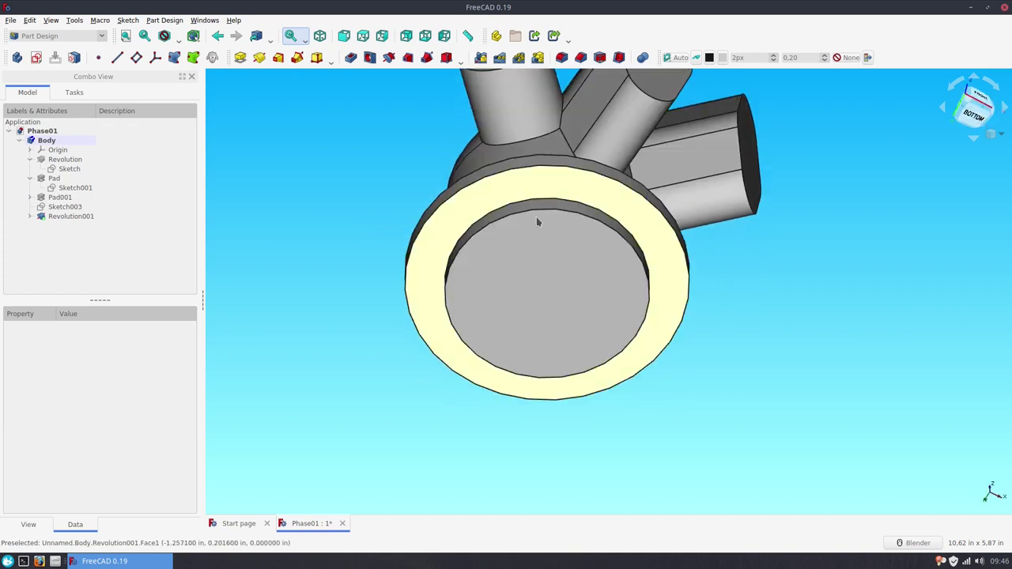
middle_drag(565, 206, 549, 310)
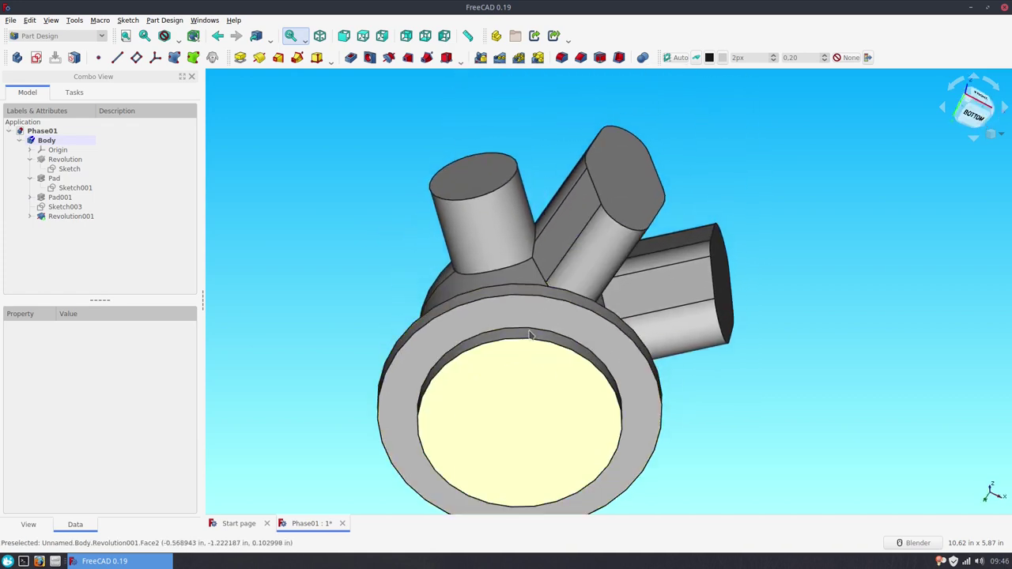
key(0)
click(70, 169)
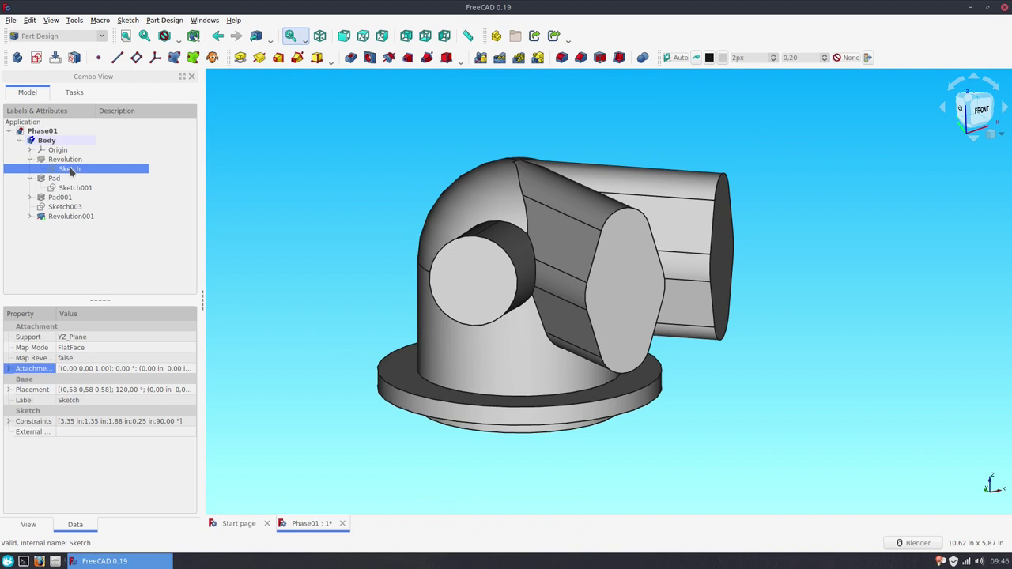
Copy the dome profile sketch with its dependencies and paste it into the Body as Sketch005
right_click(70, 170)
click(198, 248)
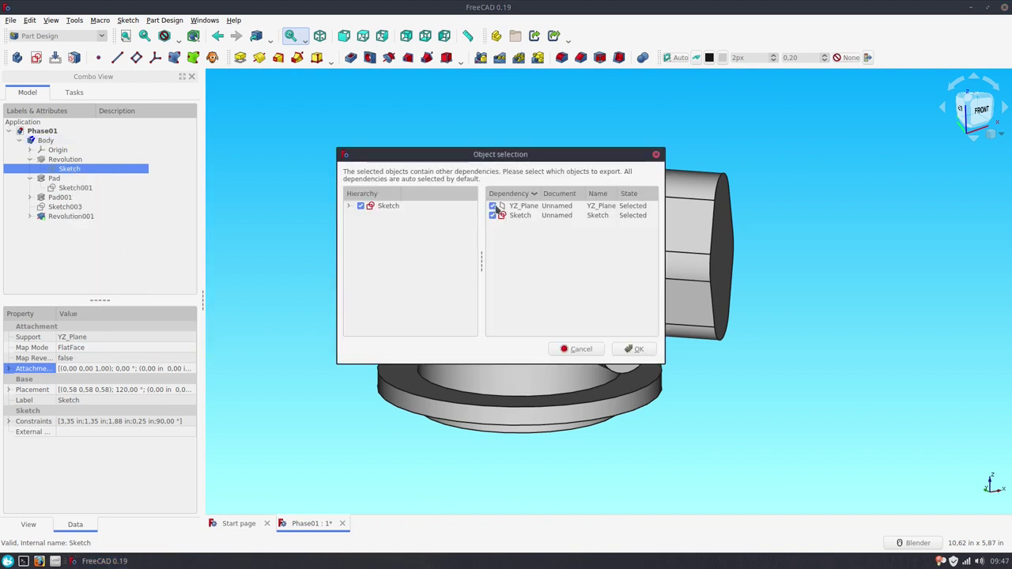
click(633, 349)
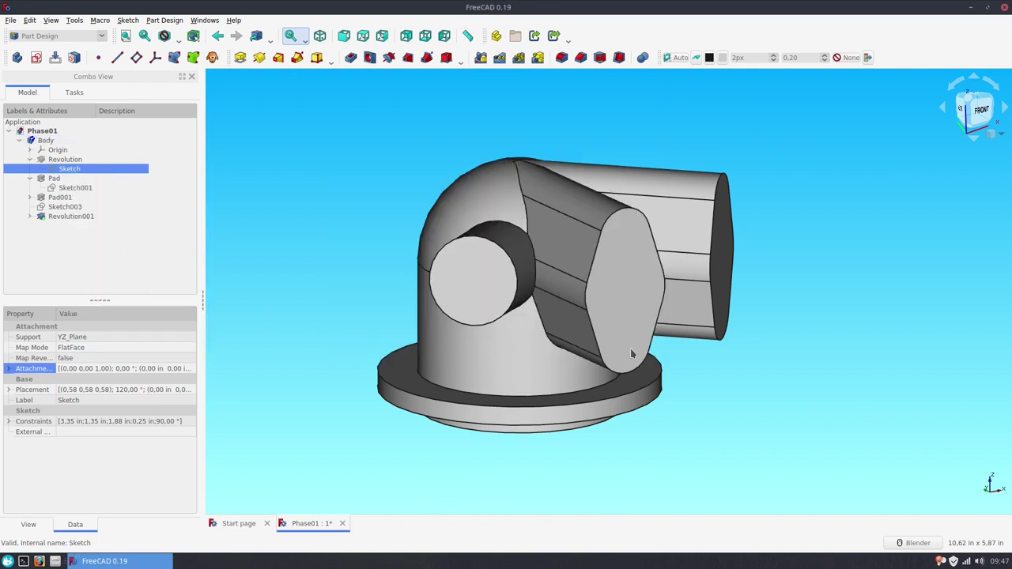
click(107, 267)
key(ctrl+v)
drag(54, 225, 62, 143)
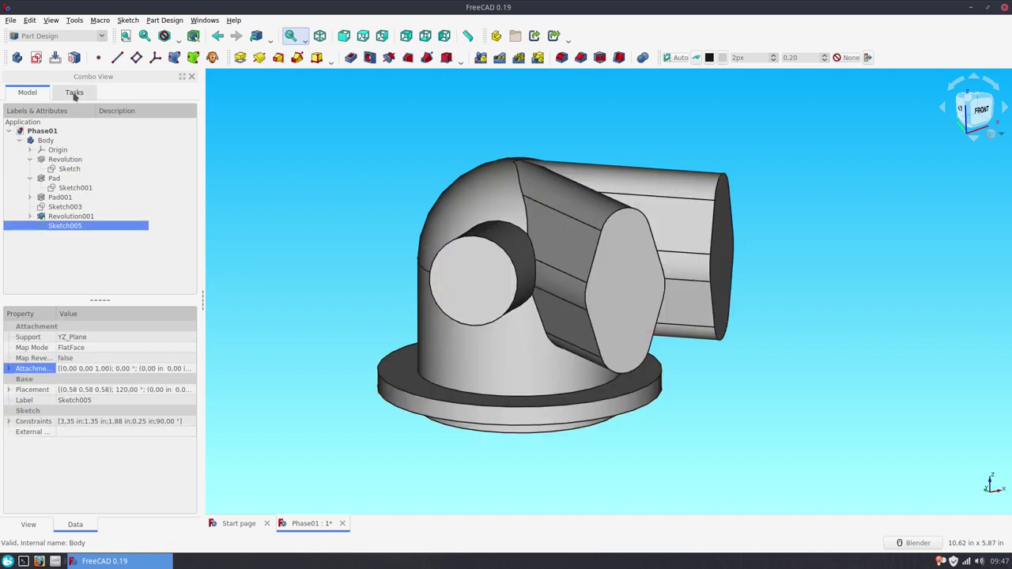
click(71, 216)
key(space)
Delete the four flange-step lines from Sketch005
double_click(77, 227)
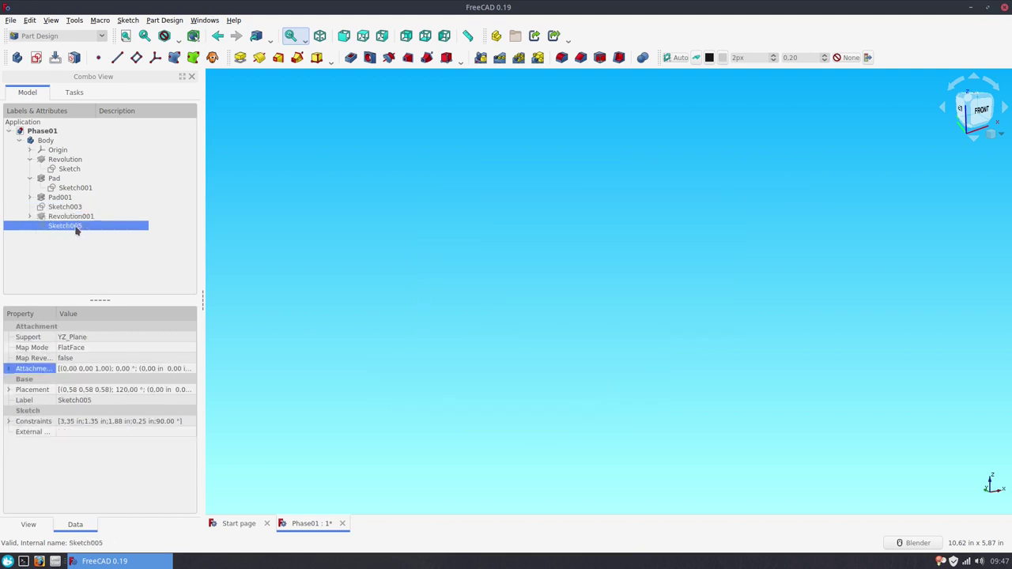
shift+middle_drag(490, 260, 323, 177)
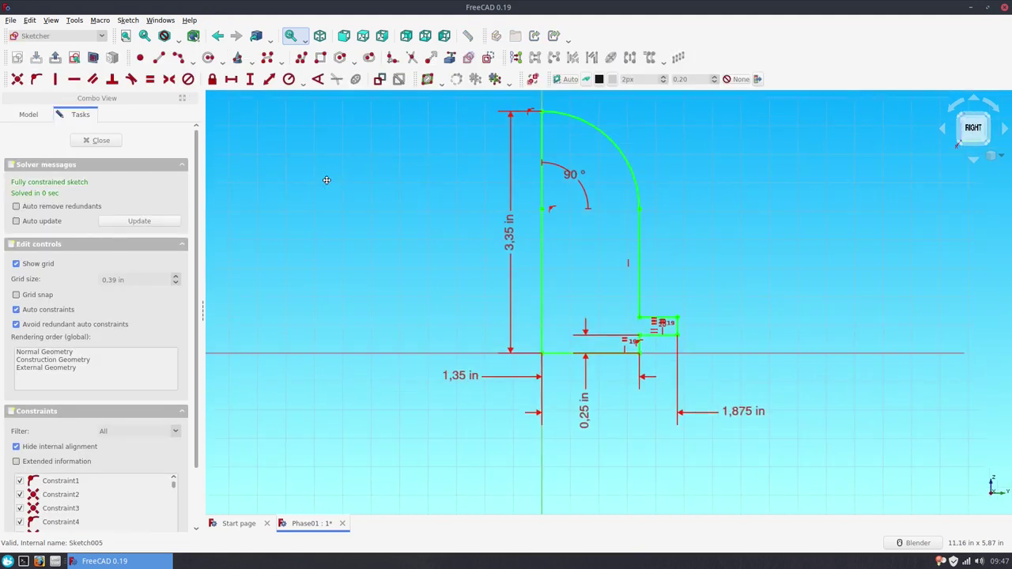
scroll(633, 308, up, 3)
click(620, 320)
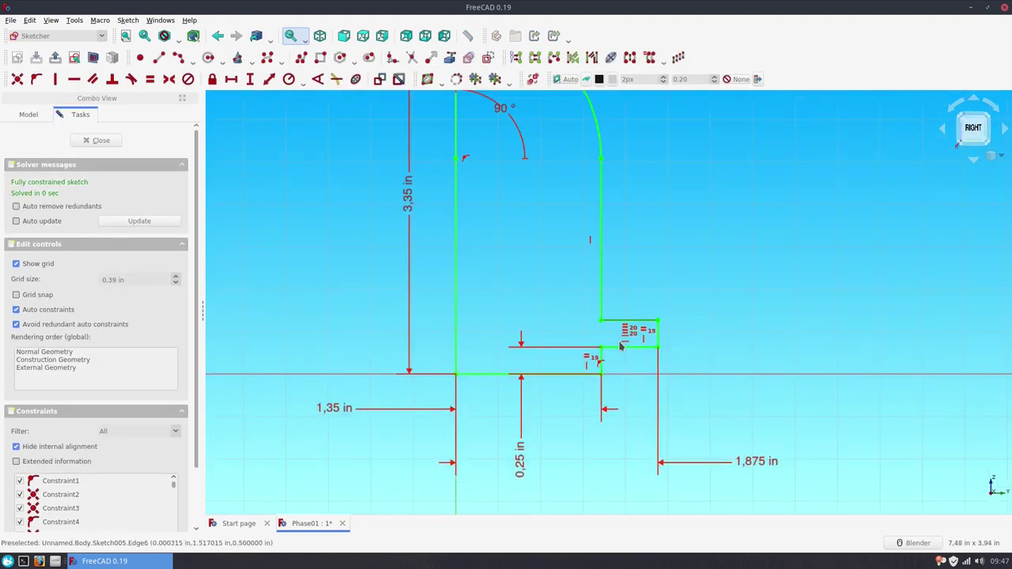
key(Delete)
click(664, 352)
key(Delete)
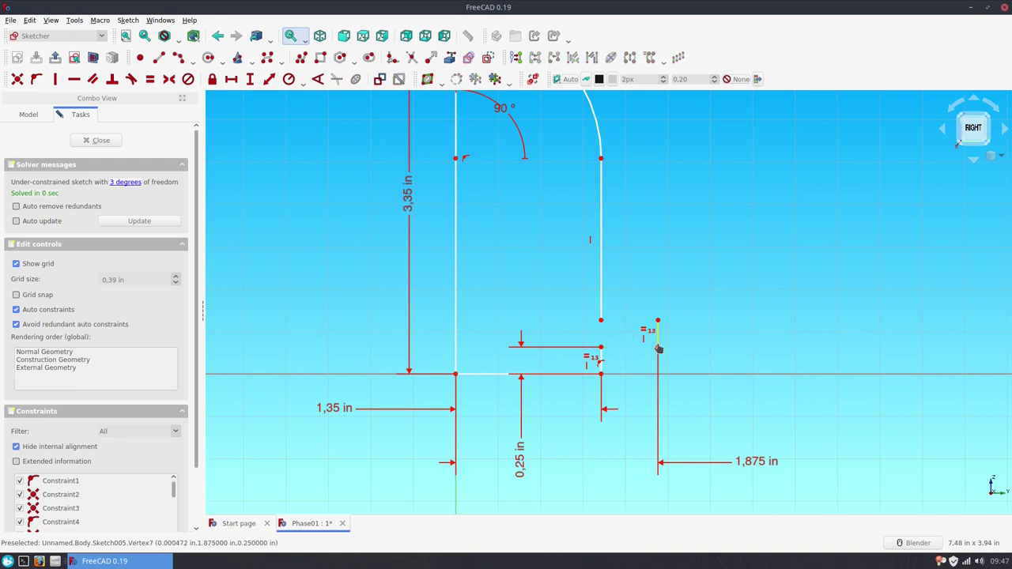
click(658, 338)
key(Delete)
click(601, 357)
key(Delete)
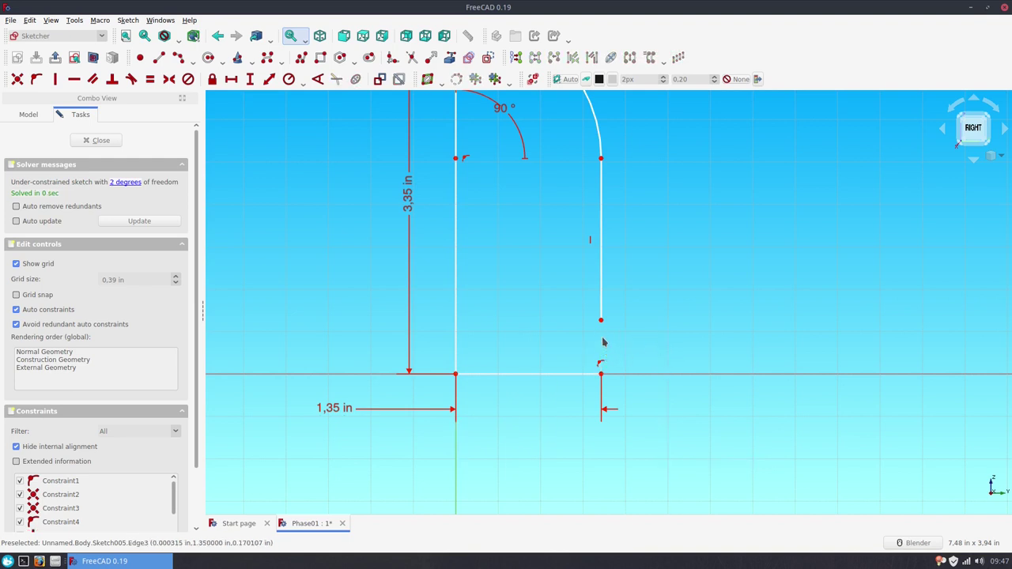
Make the outer wall's loose endpoint coincident with the base line's endpoint
click(601, 321)
click(600, 375)
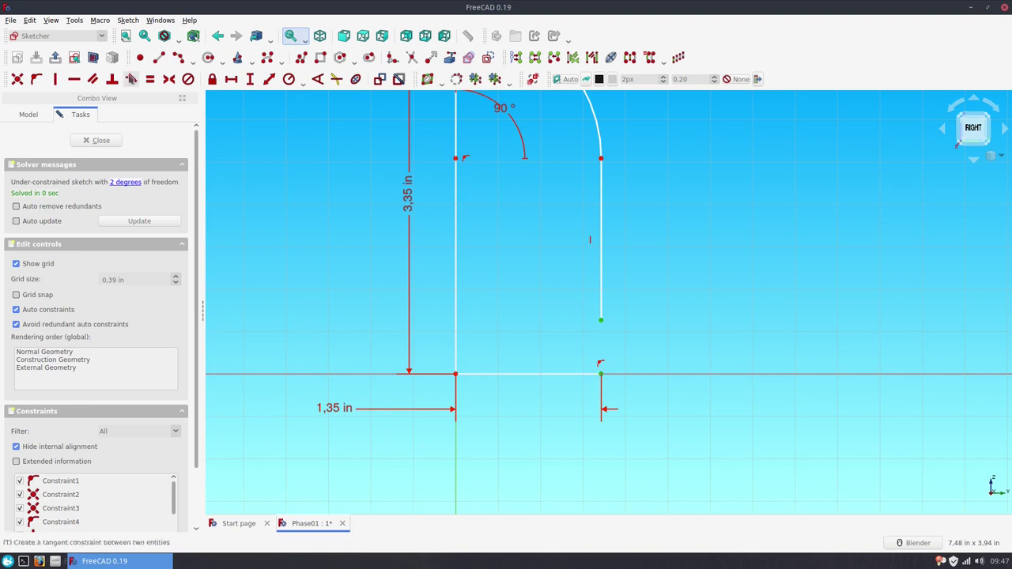
click(17, 79)
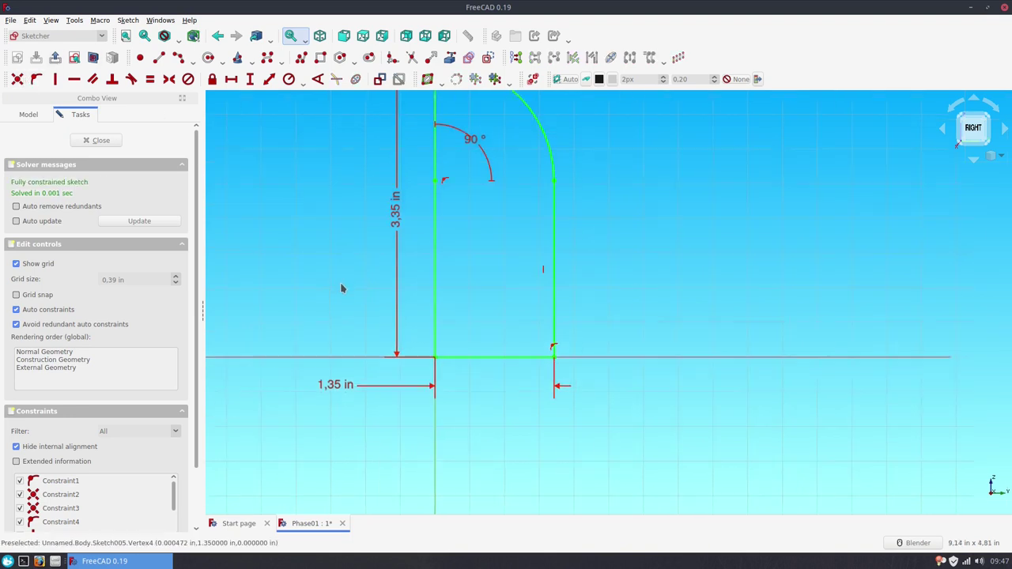
scroll(336, 237, down, 3)
scroll(330, 172, up, 1)
Change the height dimension to 3,1 in and the width to 1,1 in, then close the sketch
double_click(390, 257)
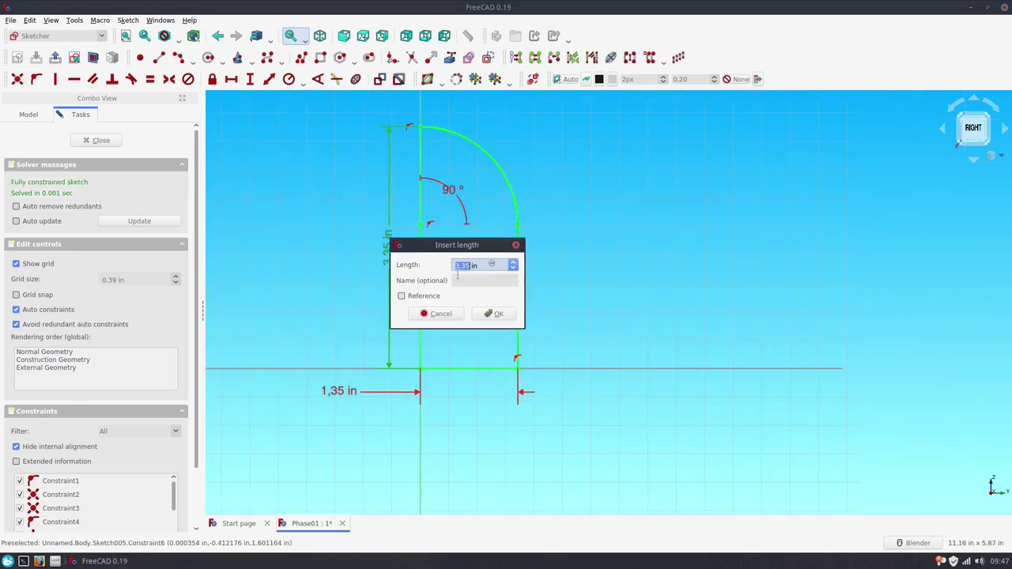
click(469, 266)
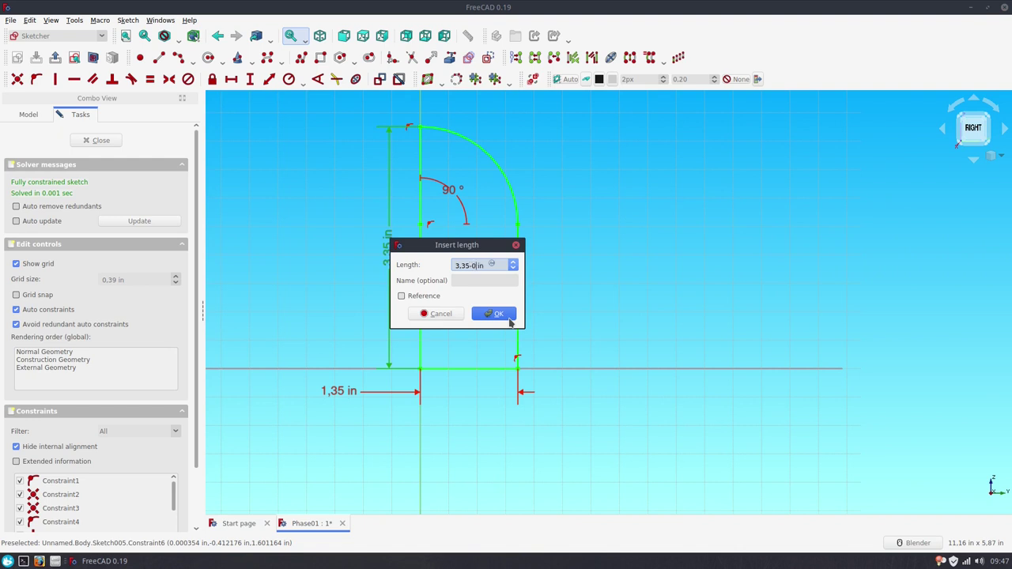
click(509, 317)
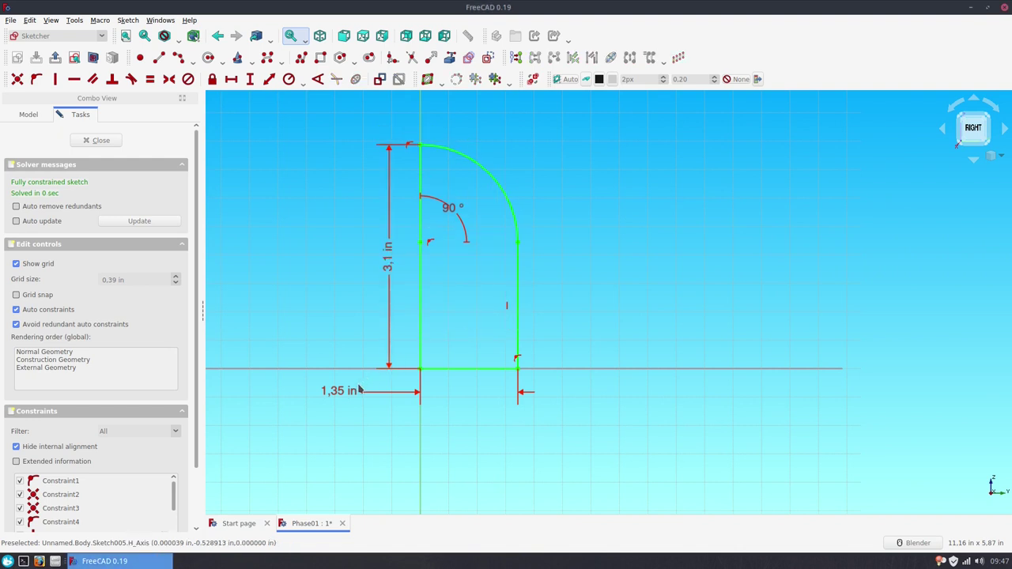
double_click(350, 393)
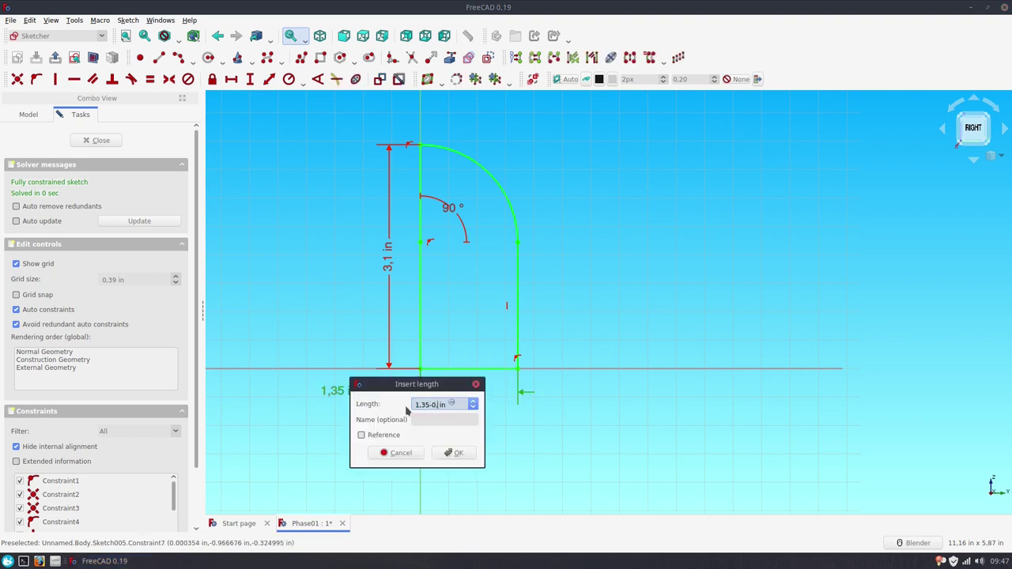
key(Return)
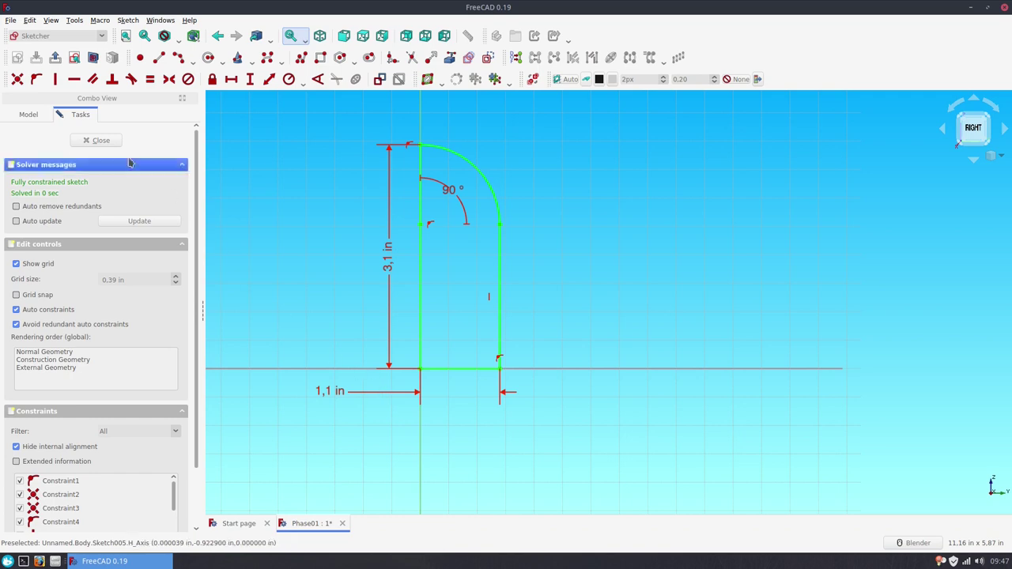
click(96, 140)
Groove Sketch005 360° around its vertical axis to bore out the dome and flange
click(79, 216)
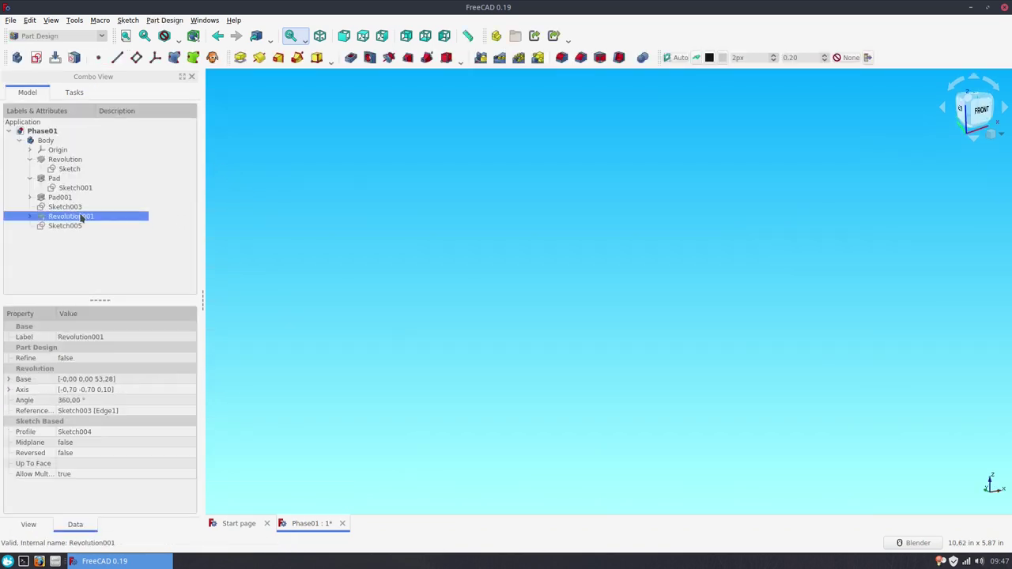
key(space)
middle_drag(317, 275, 293, 180)
click(79, 225)
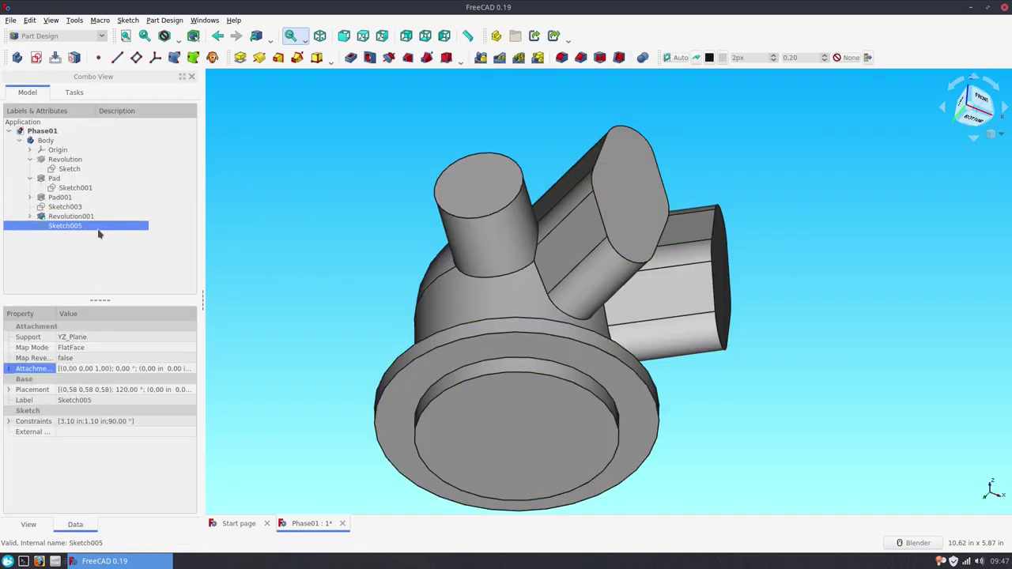
key(space)
click(387, 62)
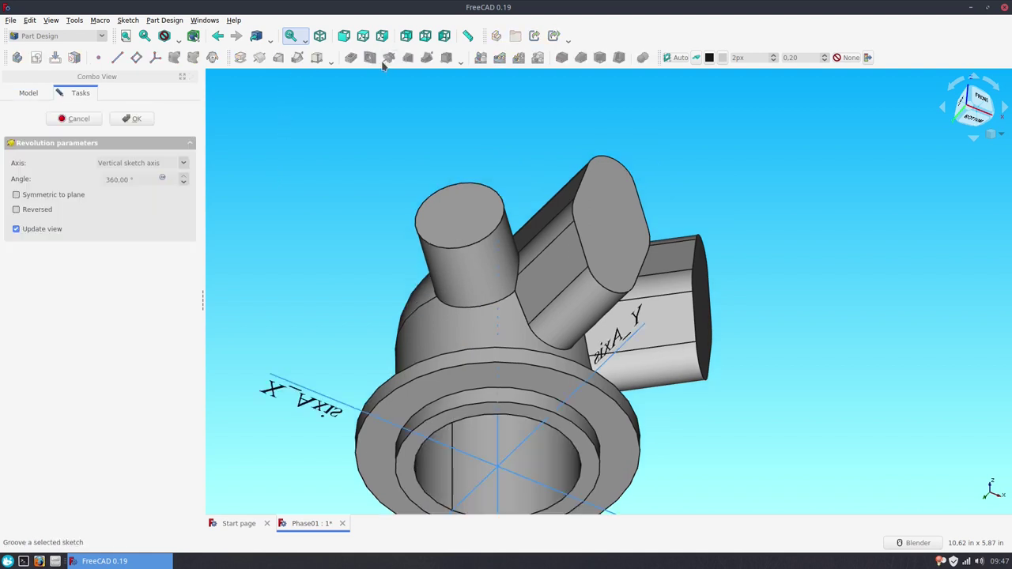
shift+middle_drag(255, 207, 277, 124)
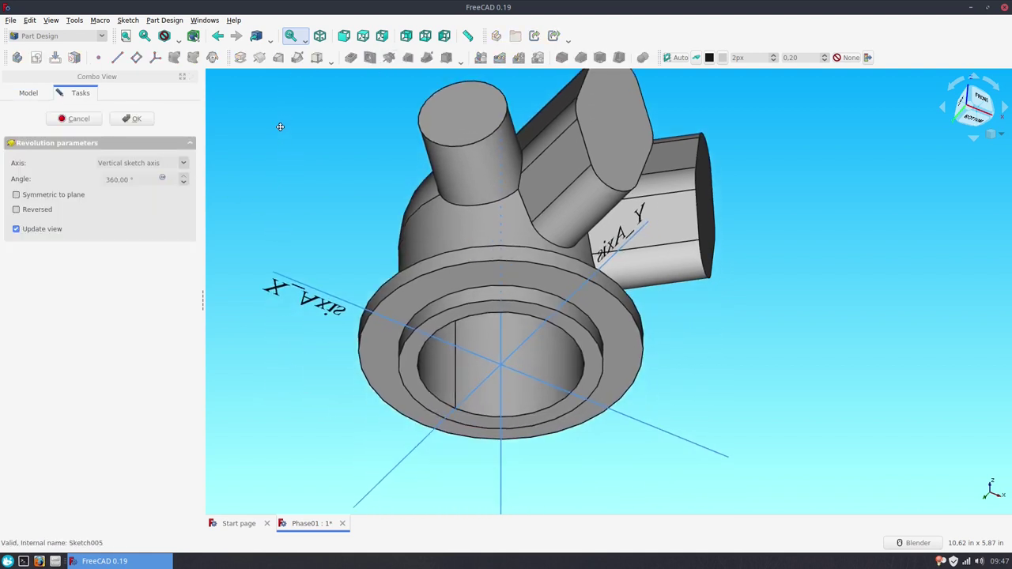
click(134, 118)
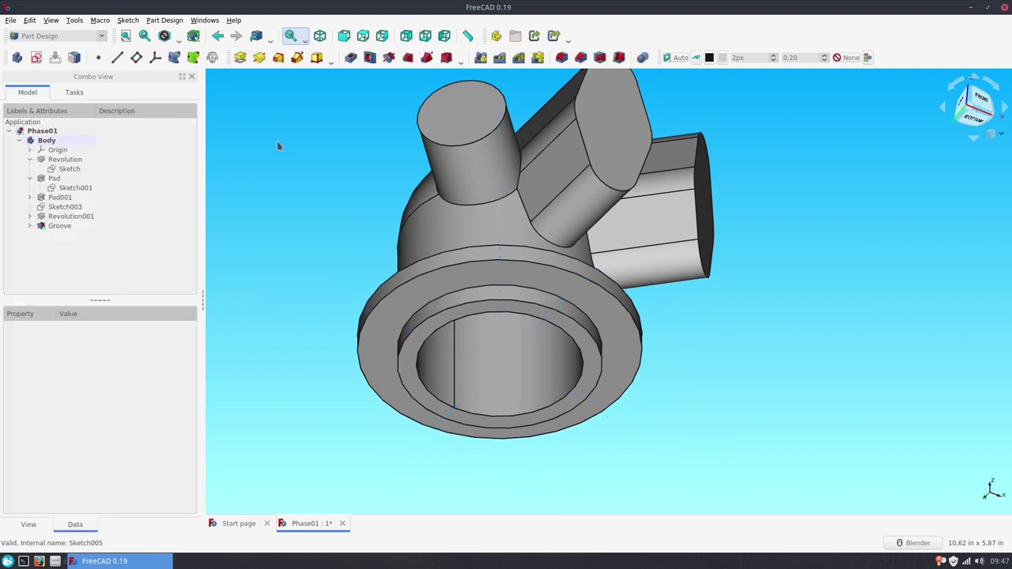
middle_drag(277, 146, 379, 258)
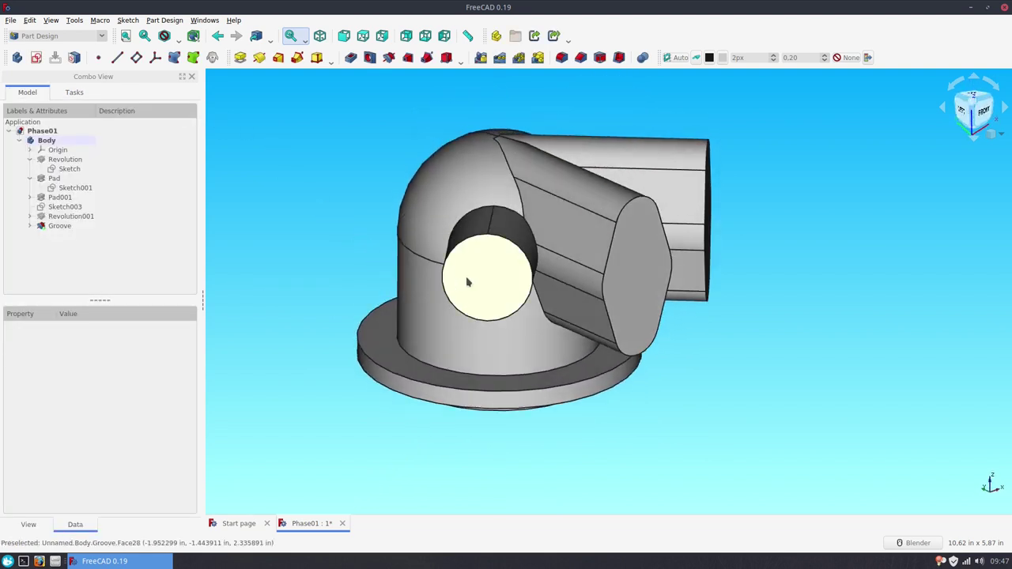
click(467, 281)
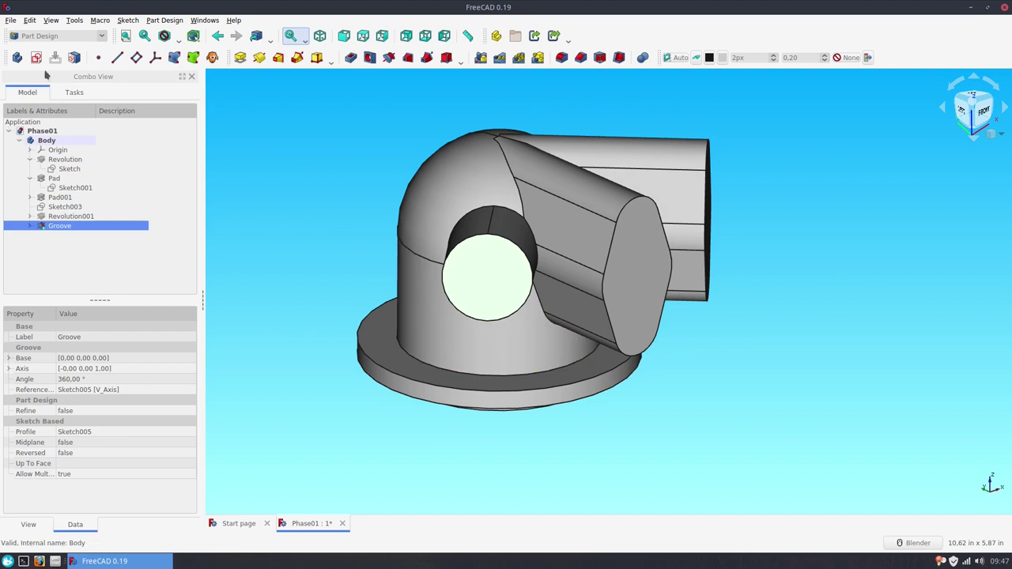
Sketch a circle on the round arm's end face, referencing its circular outer edge
click(43, 64)
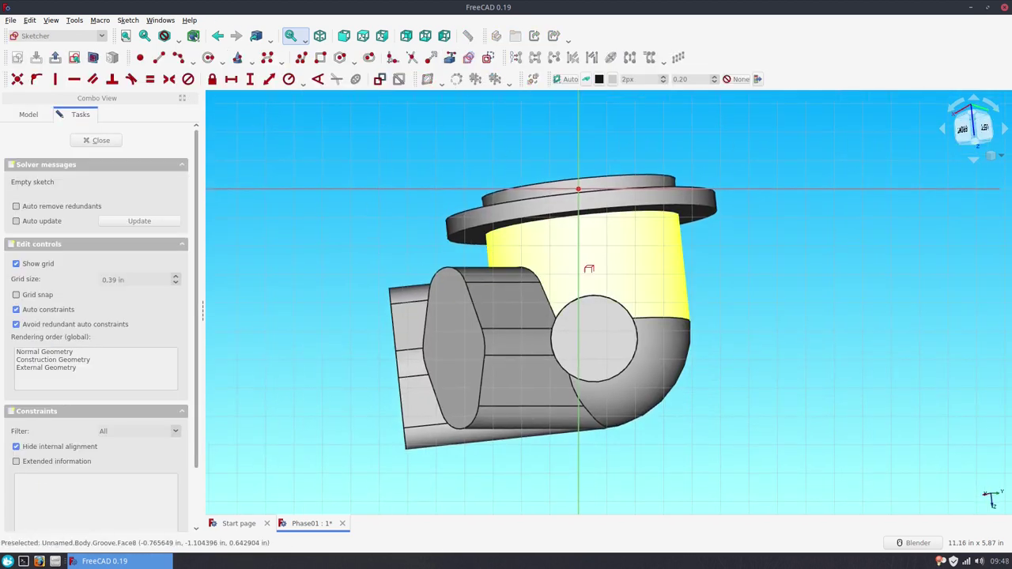
click(637, 339)
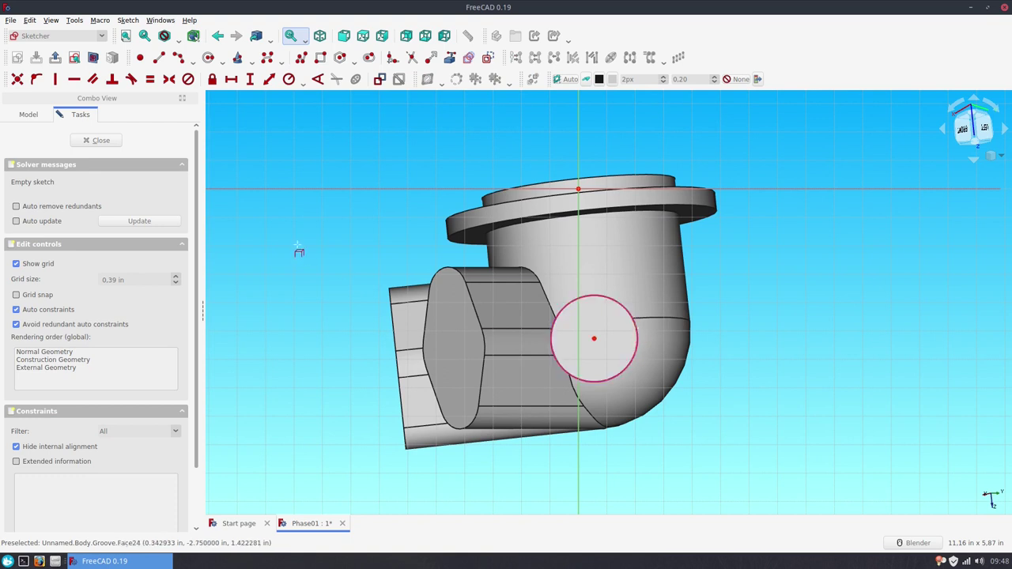
click(208, 60)
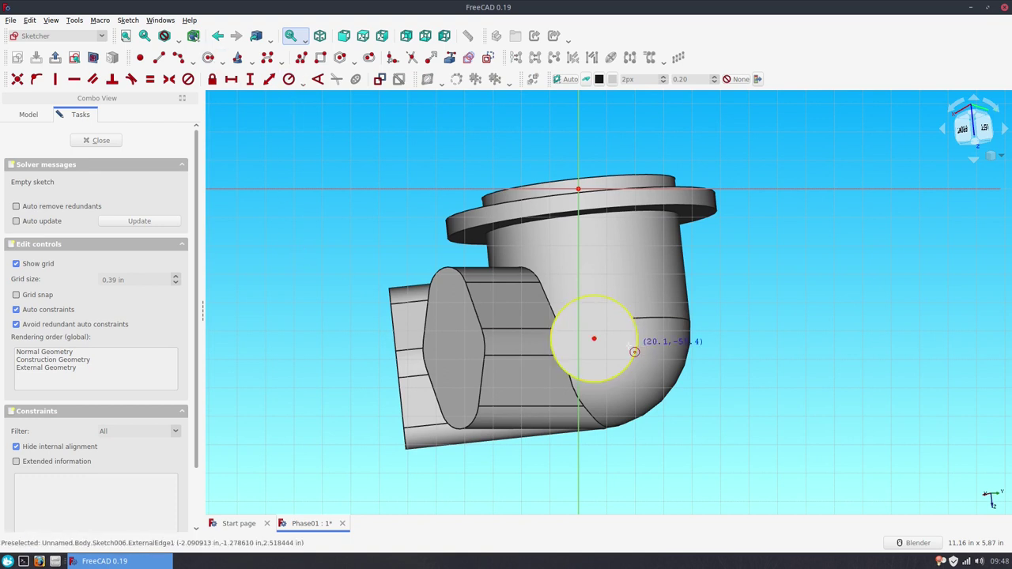
click(594, 339)
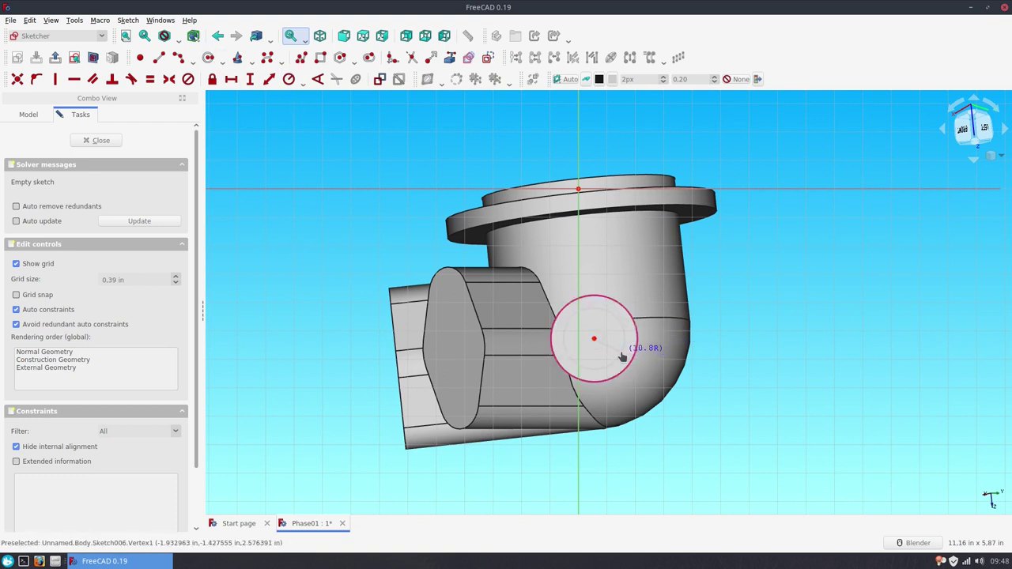
click(631, 361)
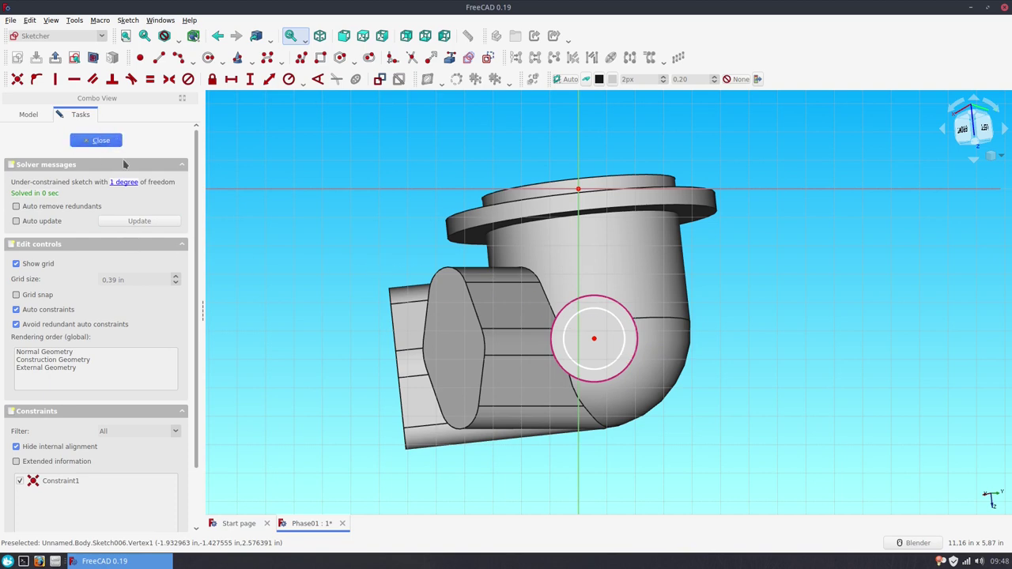
click(101, 140)
Cut a 0.82 in diameter, 3 in deep Hole from the sketched circle
middle_drag(447, 253, 317, 136)
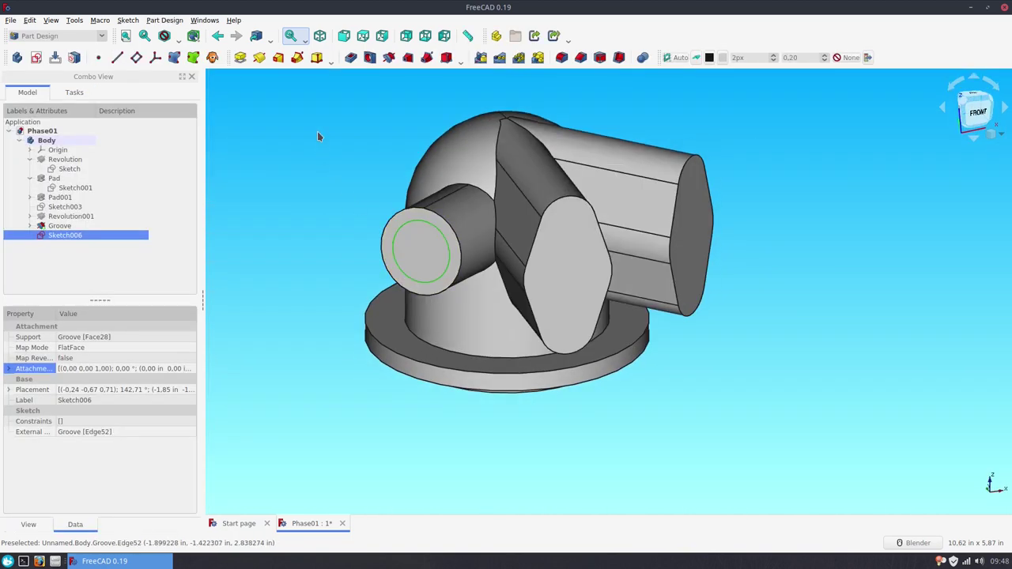
click(370, 63)
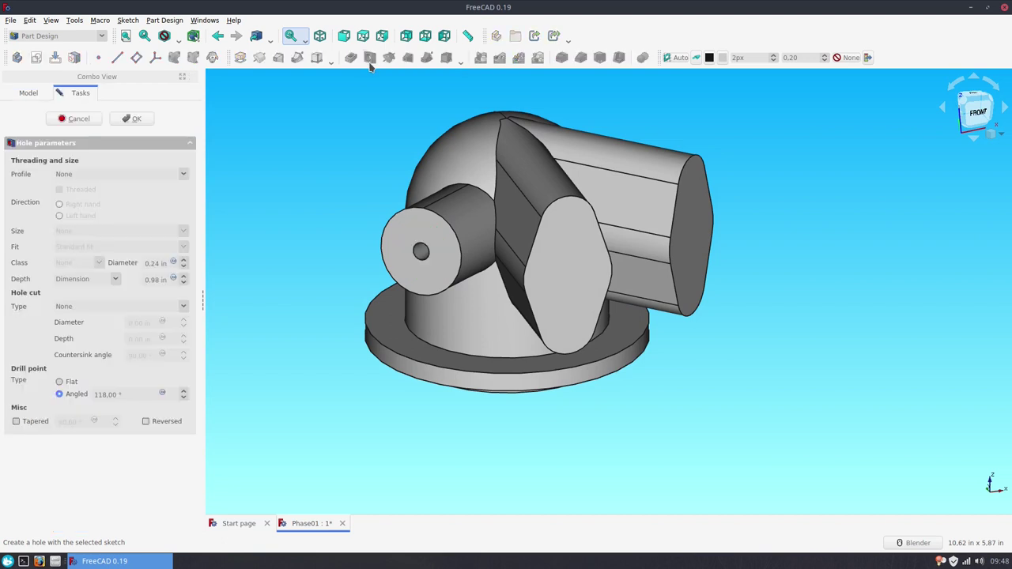
double_click(155, 263)
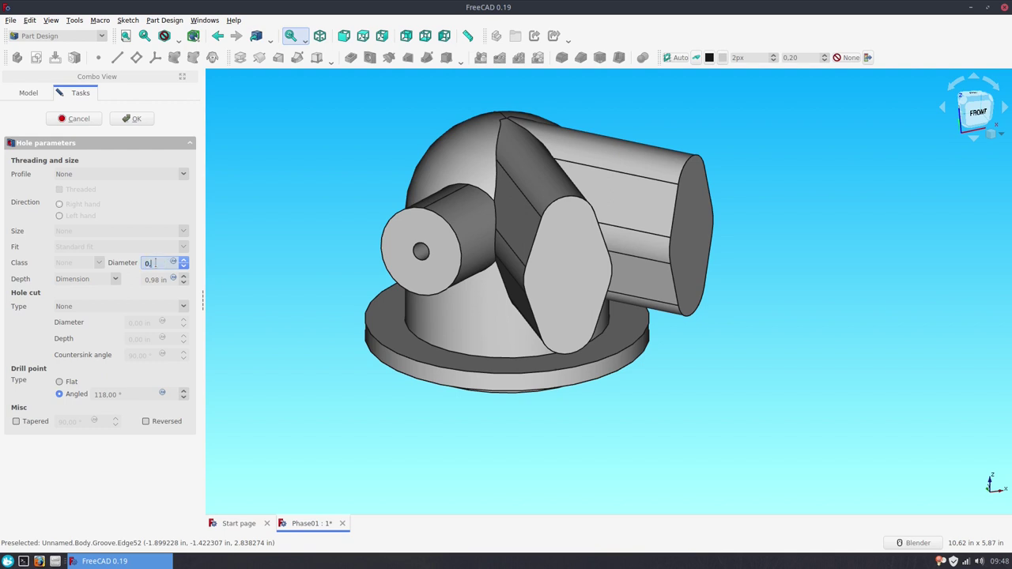
text(82)
double_click(162, 280)
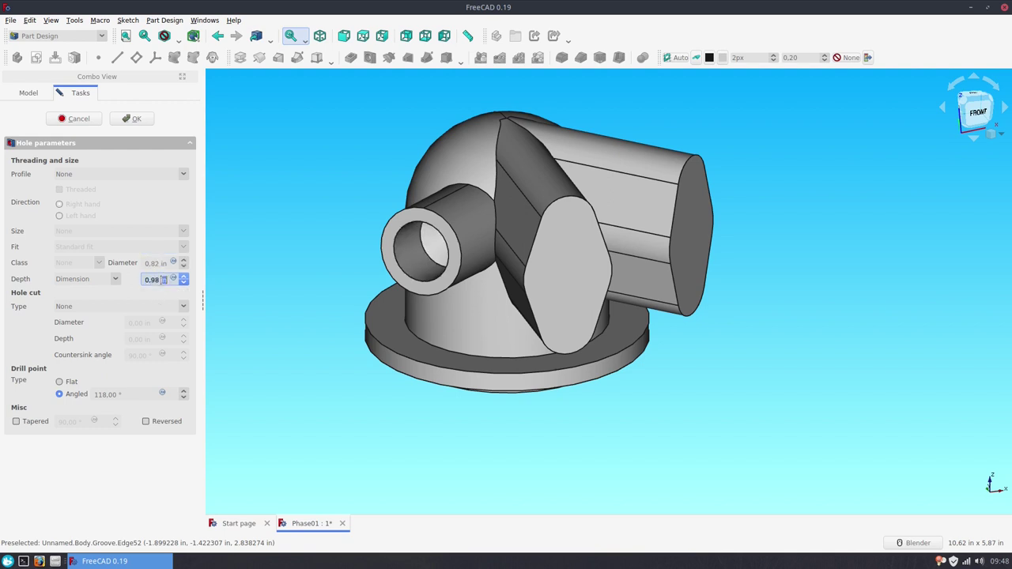
text(3)
mouse_move(337, 364)
middle_down()
mouse_move(476, 362)
mouse_move(447, 377)
middle_up()
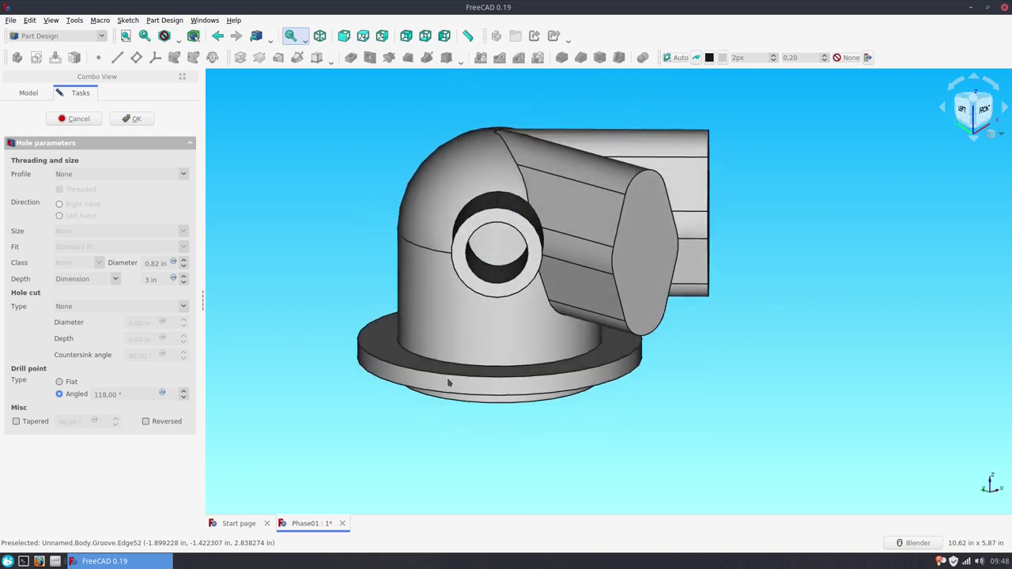
click(135, 118)
middle_drag(395, 193, 335, 214)
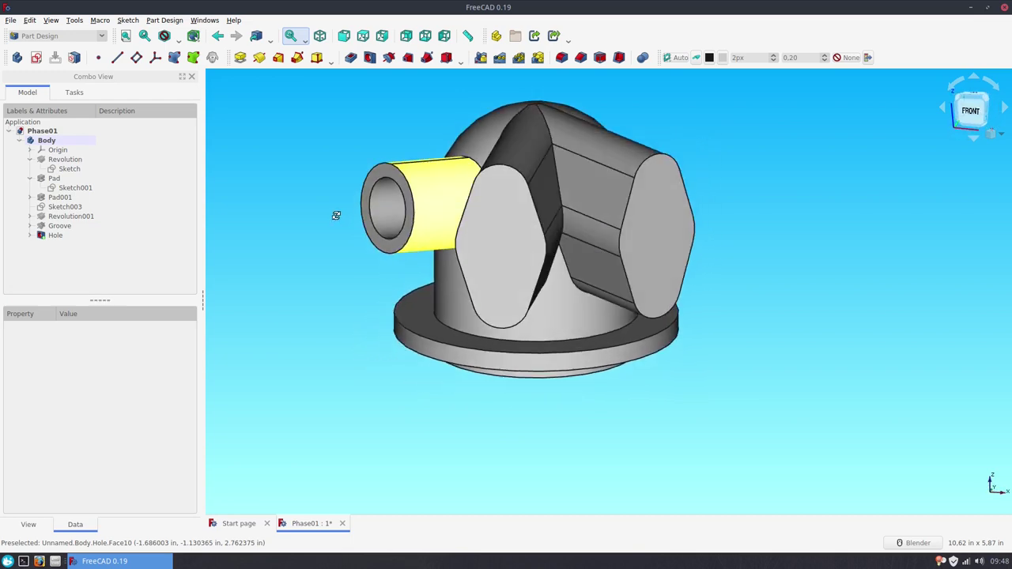
Sketch two circles on the rhombus arm face, centred on its referenced rounded end arcs
click(486, 245)
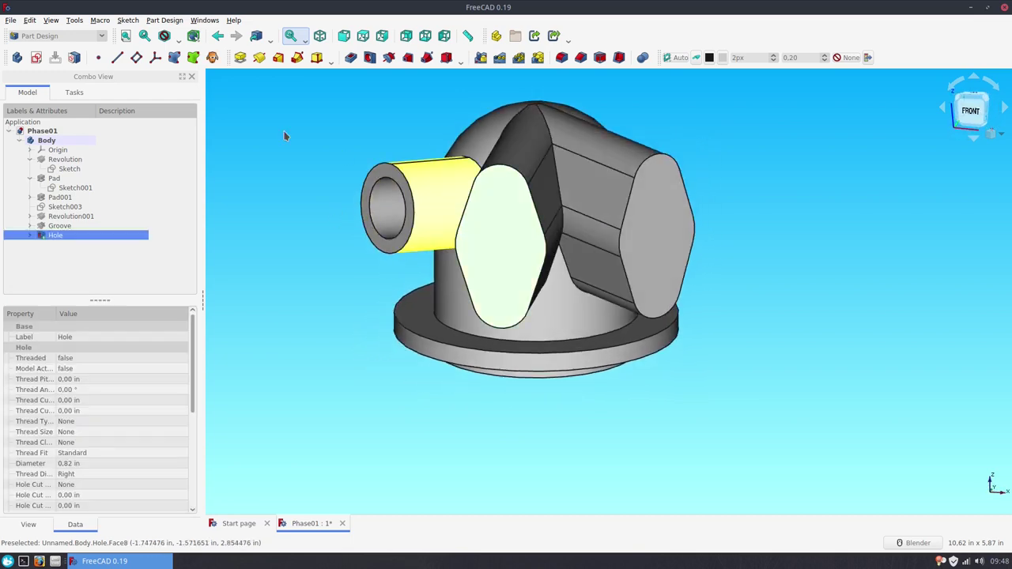
click(37, 61)
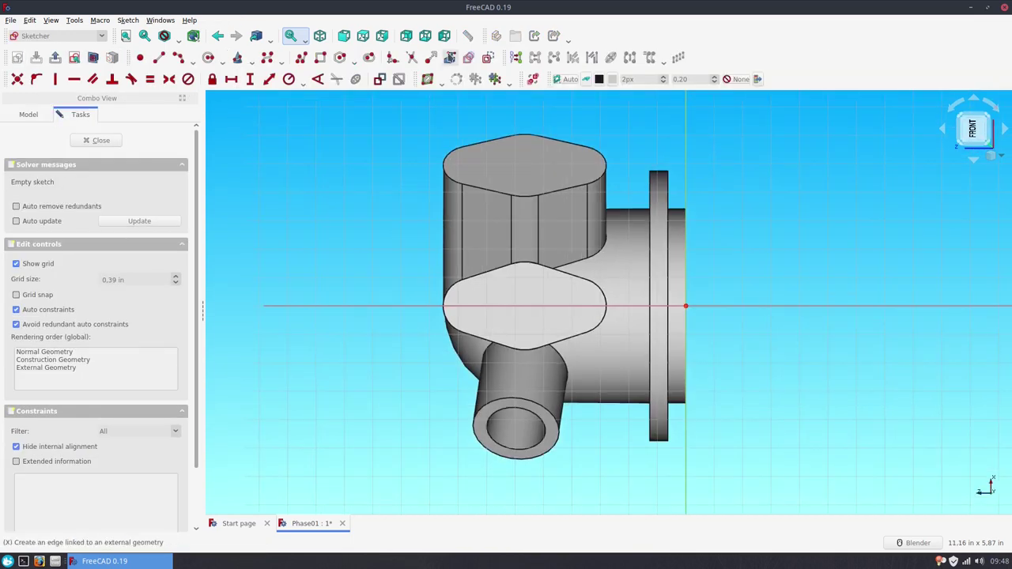
click(450, 57)
click(446, 307)
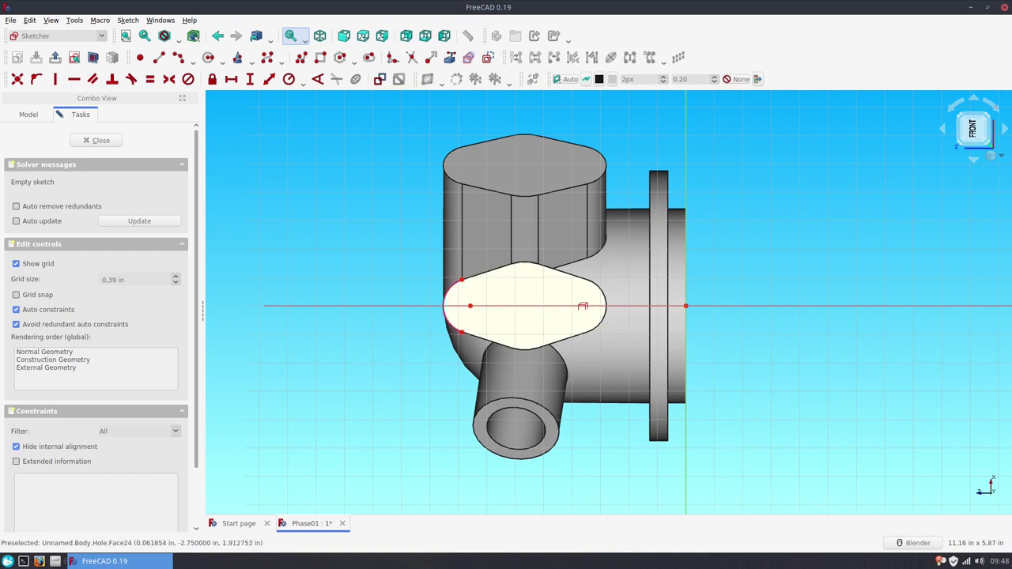
click(606, 299)
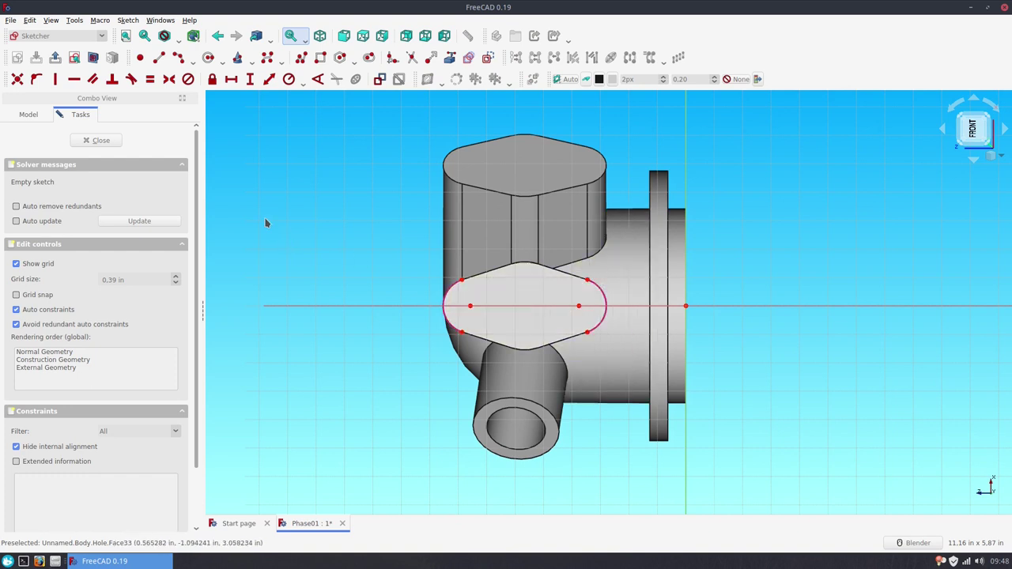
click(208, 57)
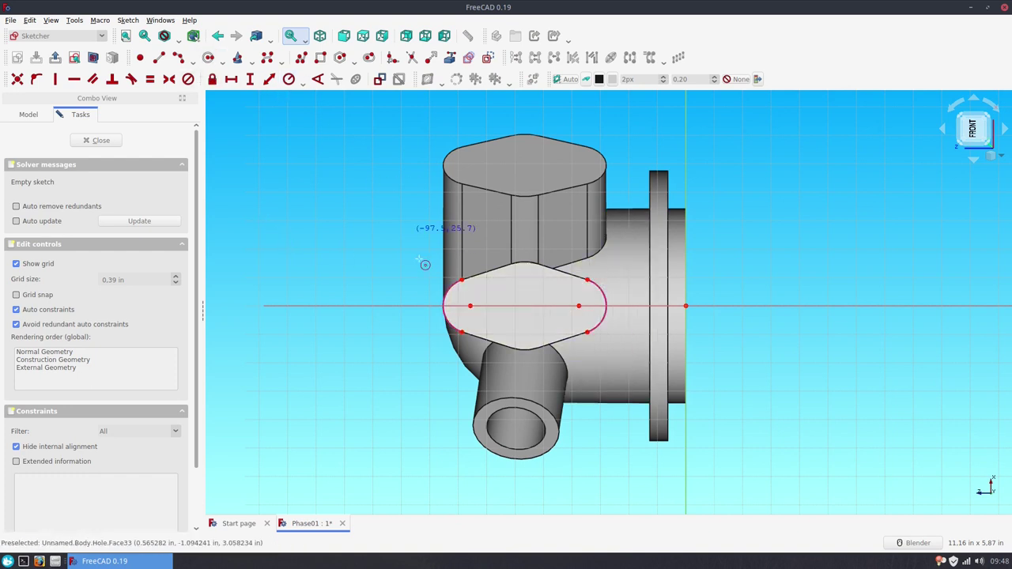
click(470, 307)
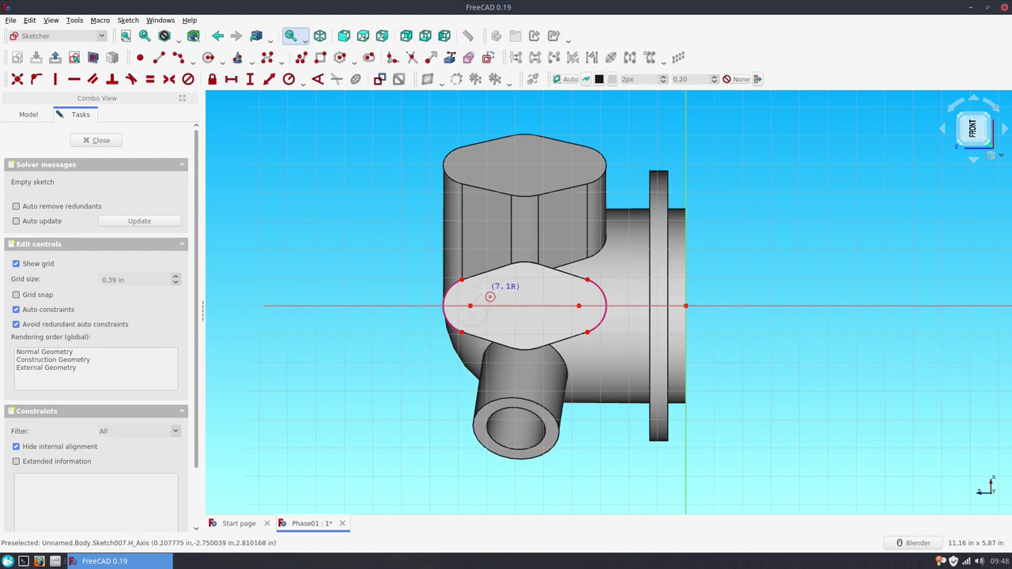
click(485, 292)
click(579, 306)
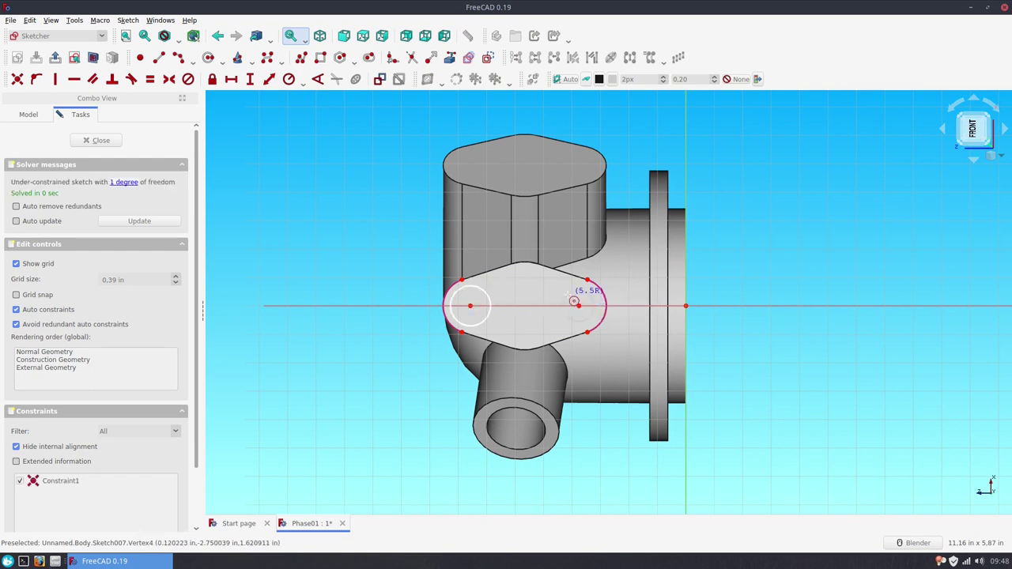
click(565, 296)
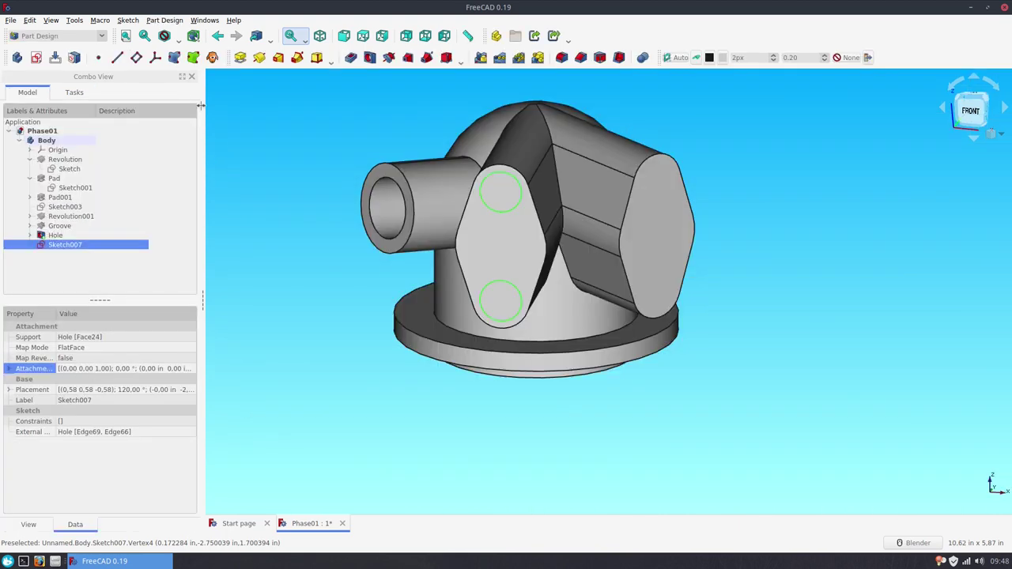
Cut 0.375 in, 1 in deep flat-bottomed holes from the two circles
click(369, 57)
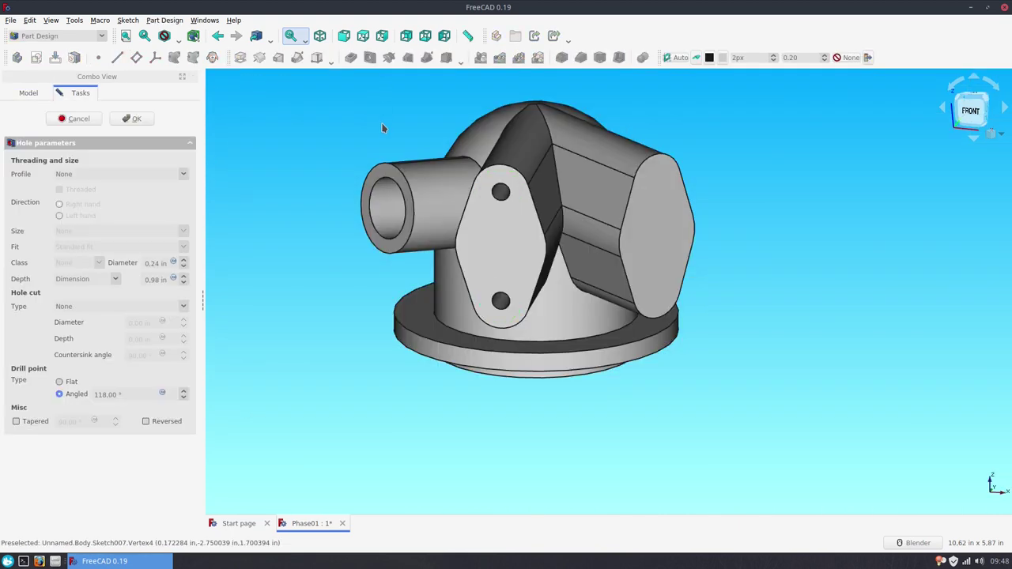
click(156, 263)
text(0.375)
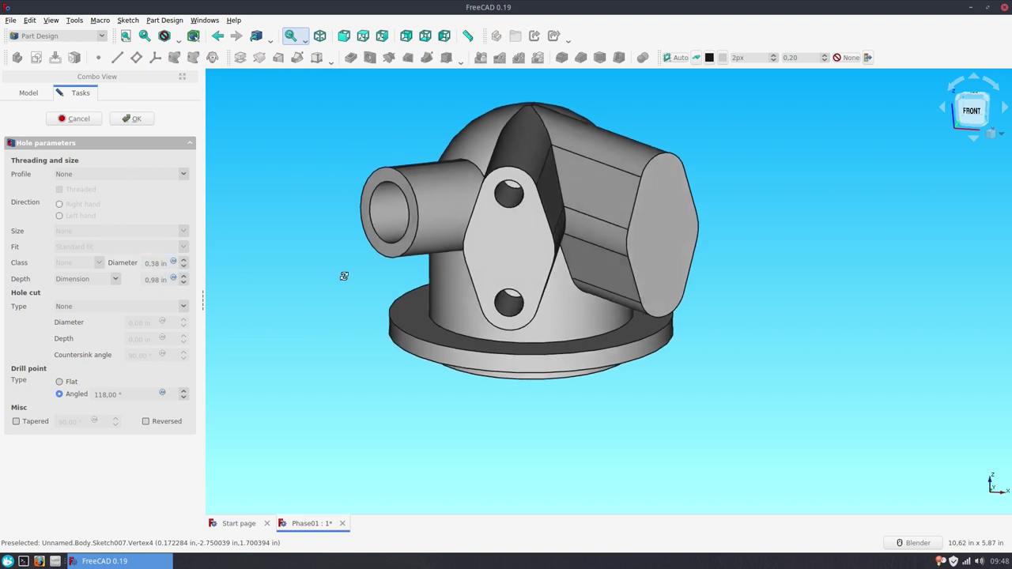
middle_drag(344, 276, 341, 260)
click(157, 280)
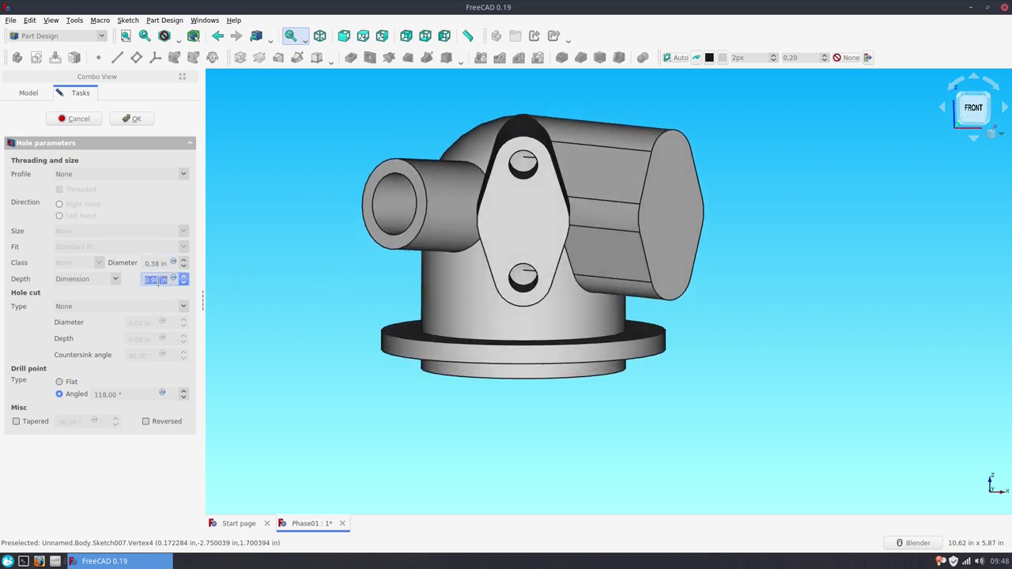
text(1)
click(68, 382)
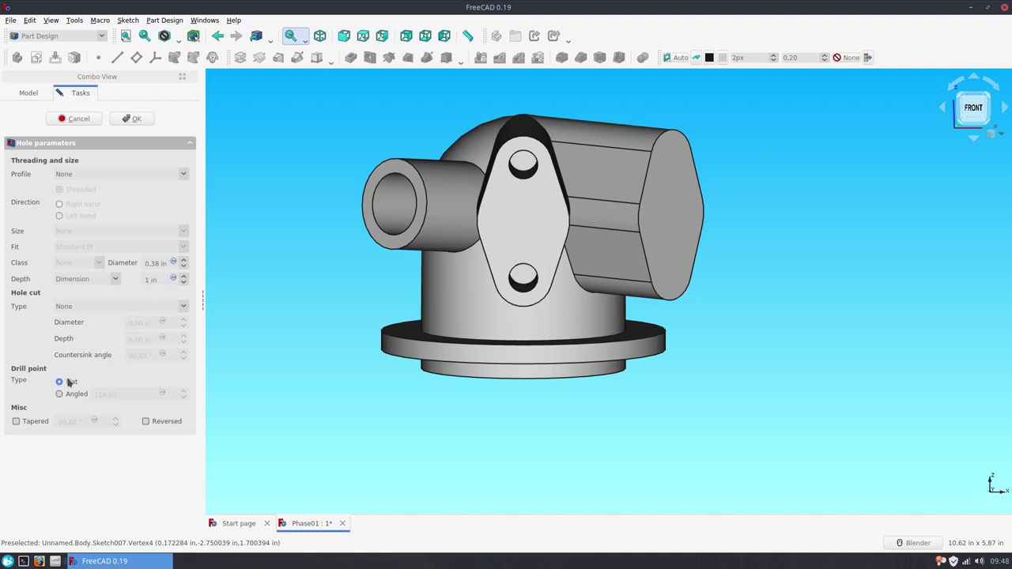
click(131, 118)
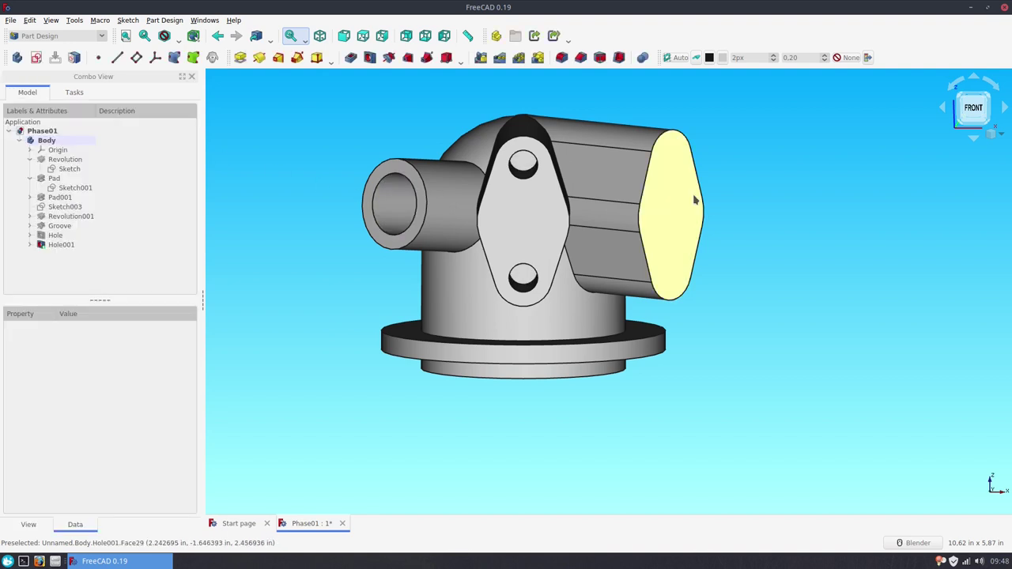
Sketch a circle on the rhombus face, centred on the referenced central arc
click(566, 213)
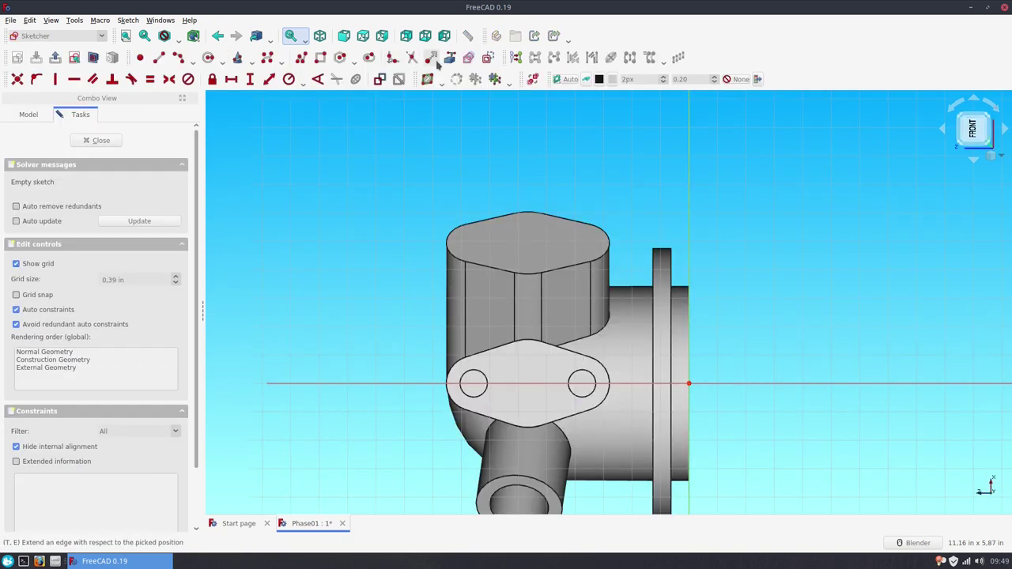
click(526, 342)
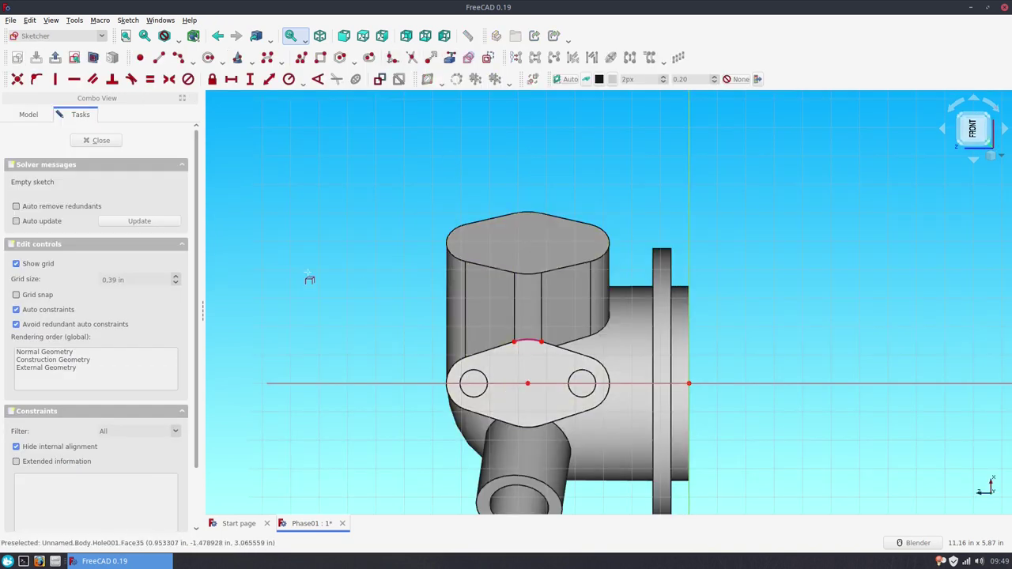
click(208, 57)
click(528, 383)
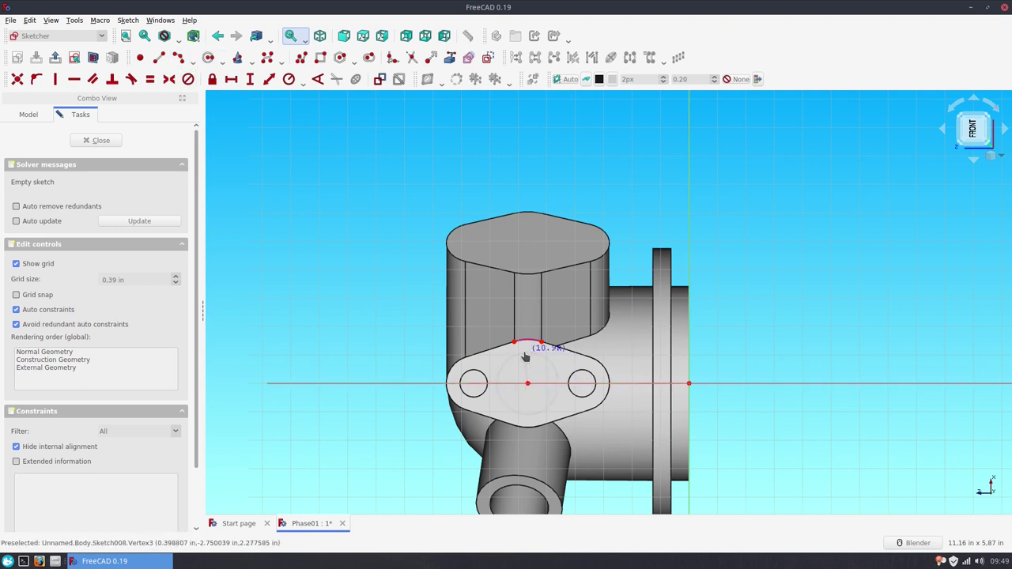
click(525, 352)
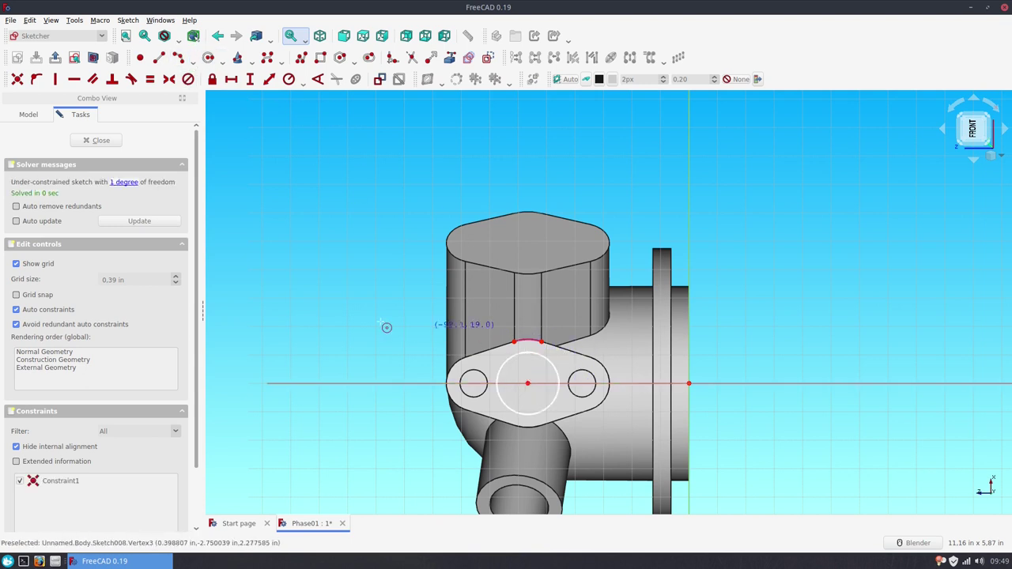
click(108, 142)
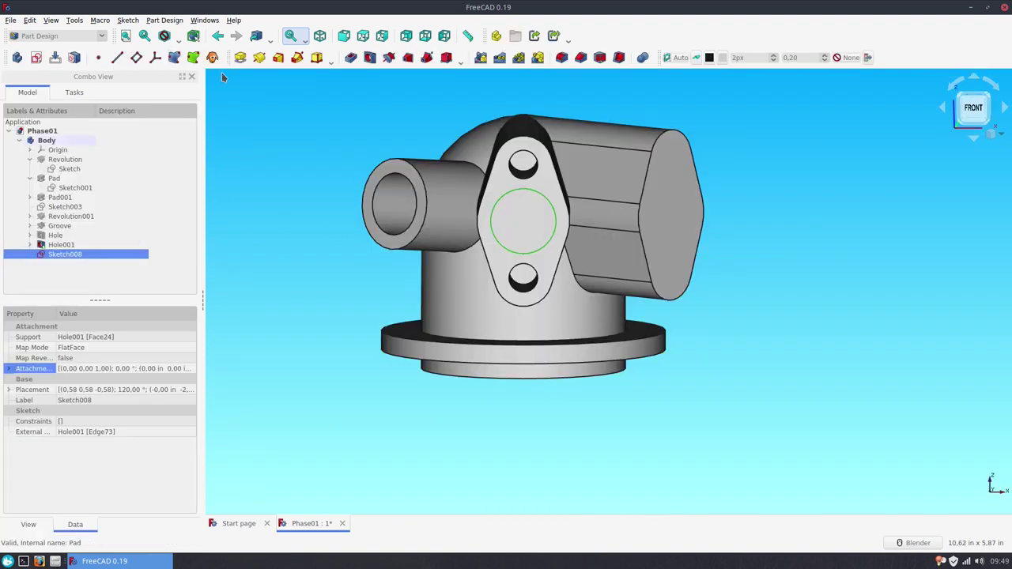
Cut a 0.75 in diameter, 3 in deep hole from the centre circle
click(370, 57)
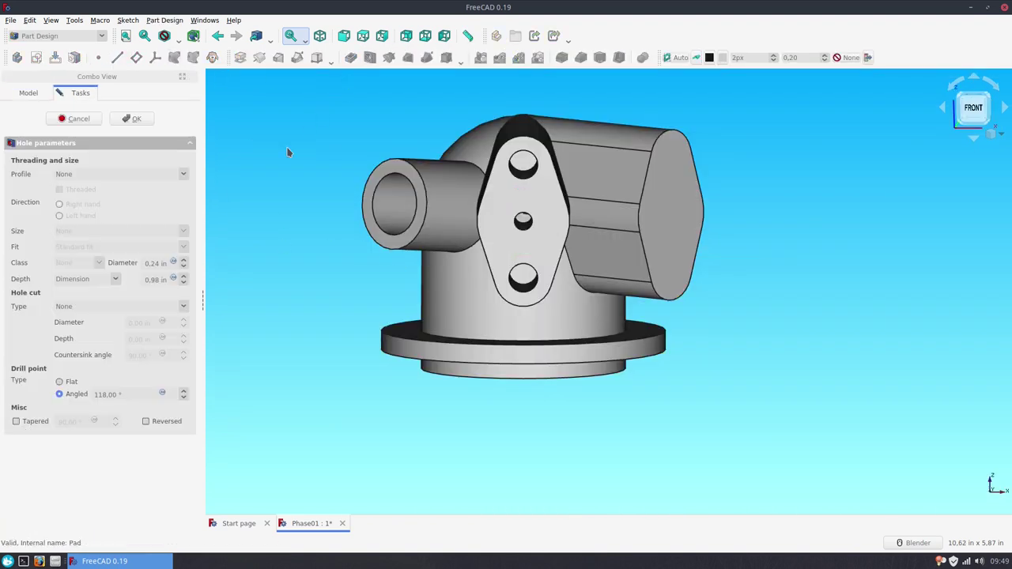
double_click(153, 263)
text(0.75)
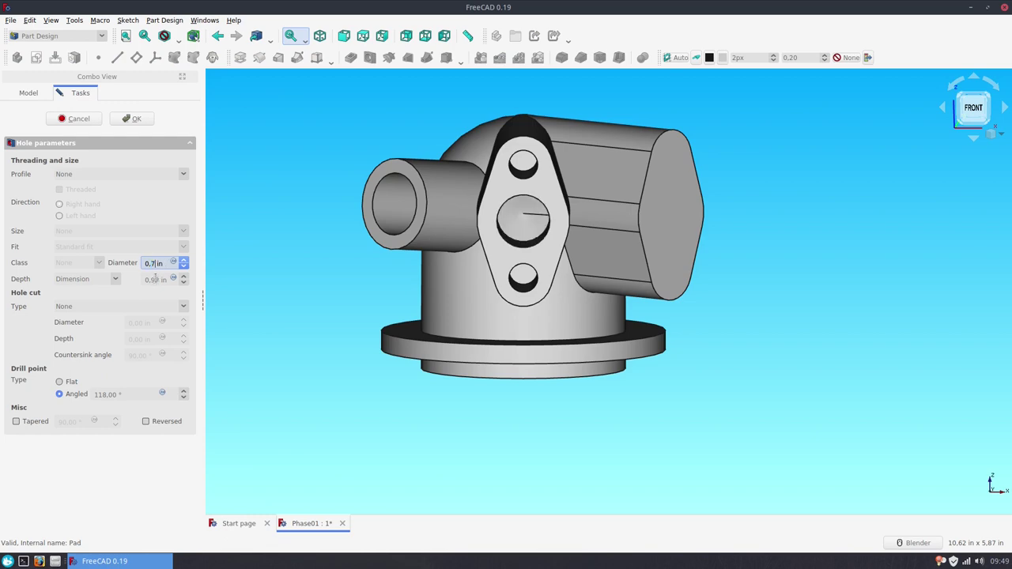
double_click(153, 280)
text(3)
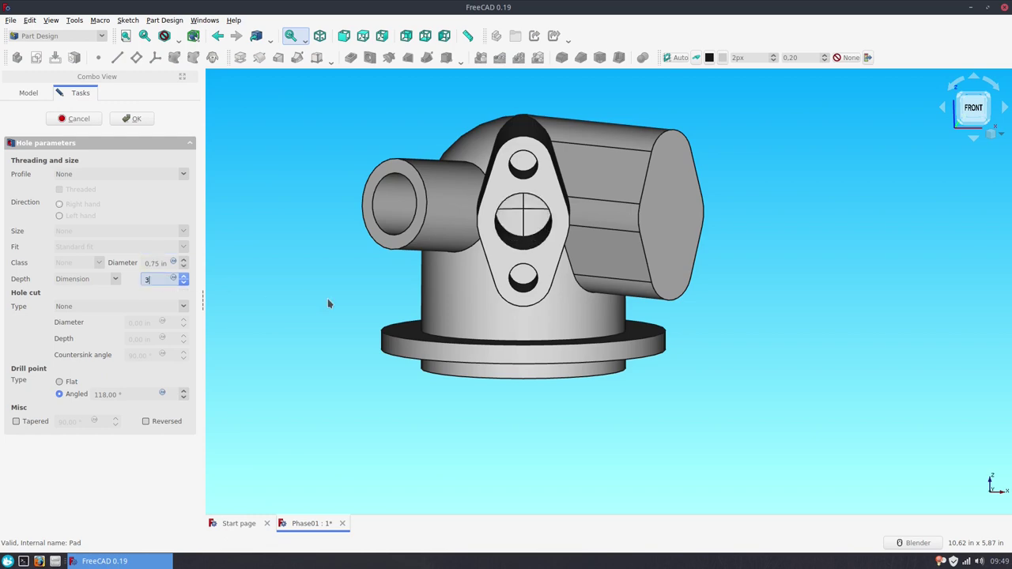
middle_drag(366, 303, 341, 96)
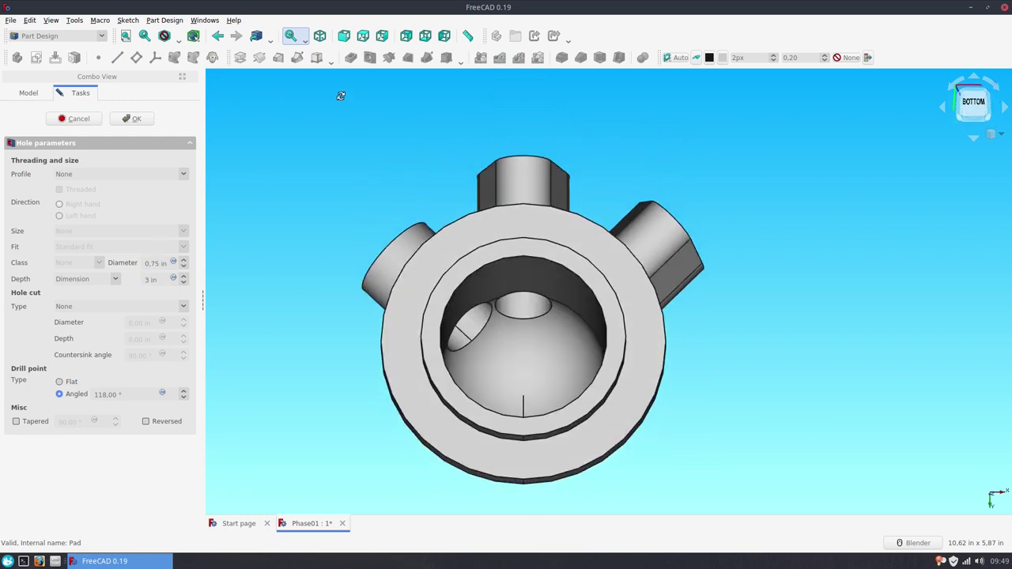
click(132, 120)
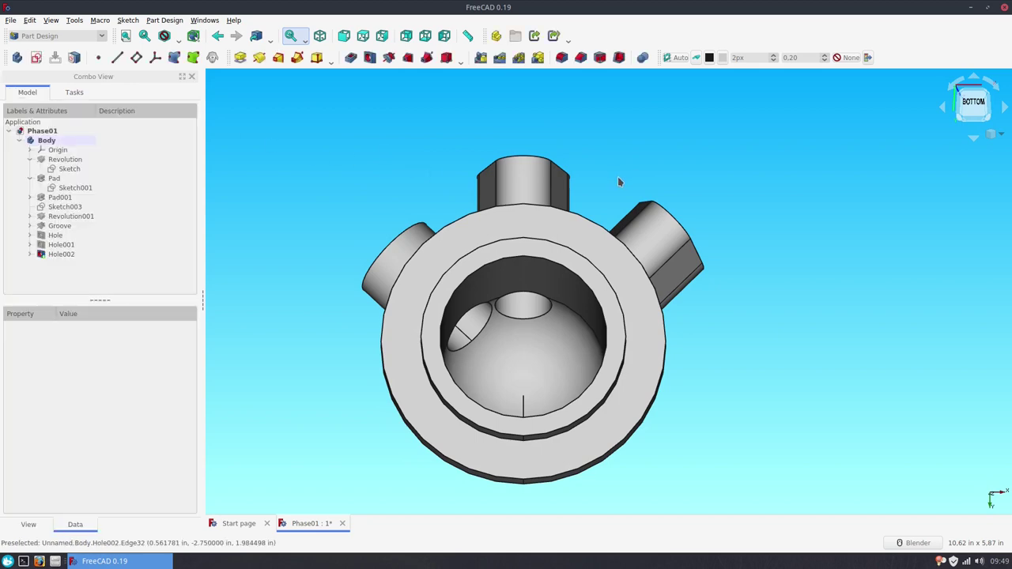
Sketch two circles at the end arc centres of the second rhombus arm face
middle_drag(656, 158, 394, 331)
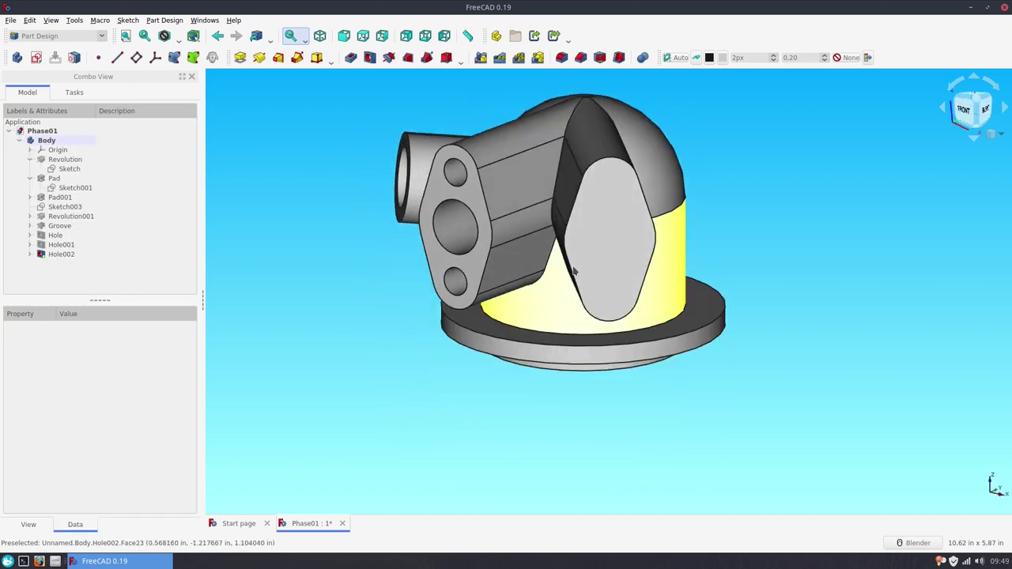
click(594, 254)
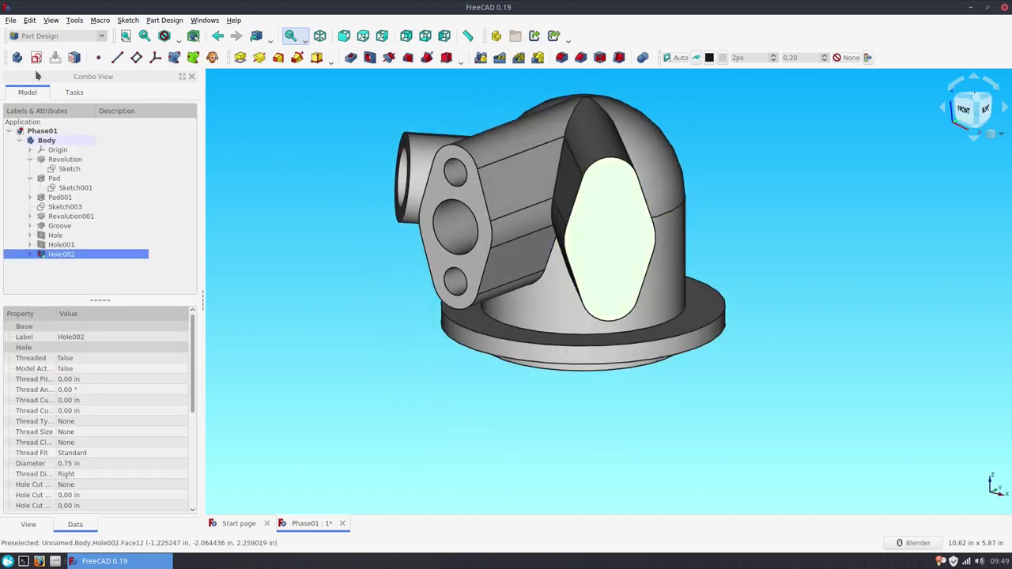
shift+middle_drag(373, 128, 343, 166)
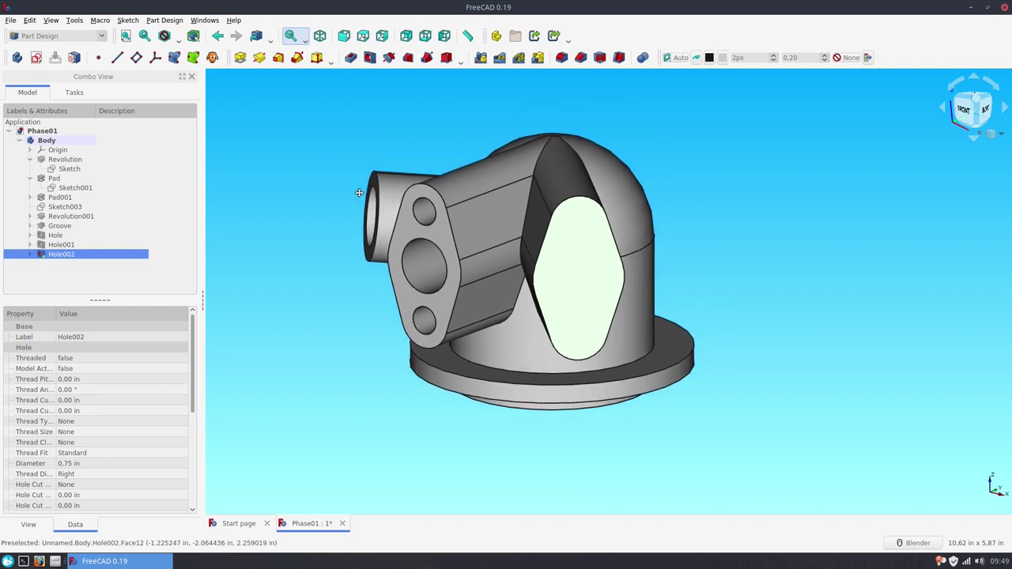
click(36, 58)
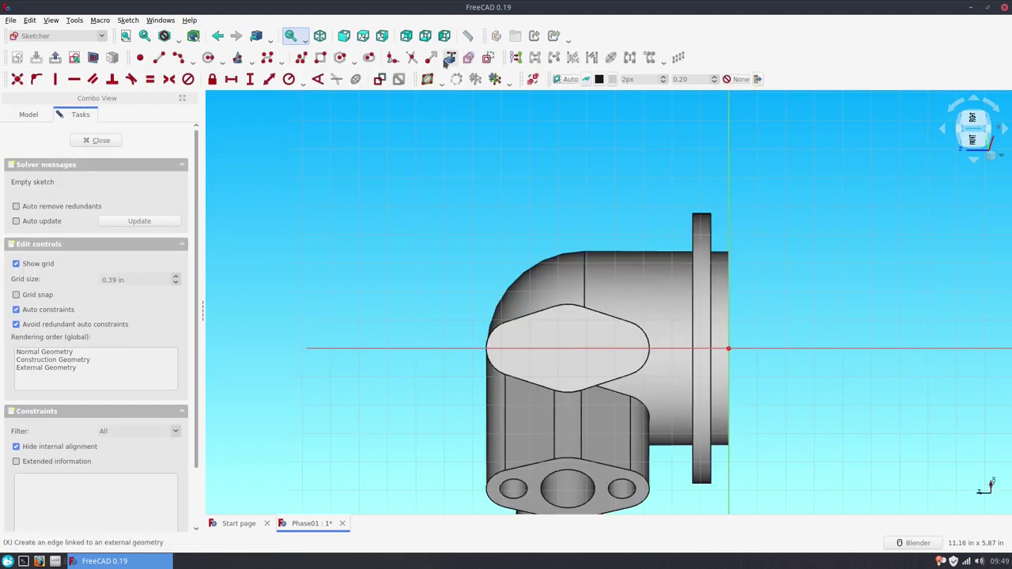
click(449, 59)
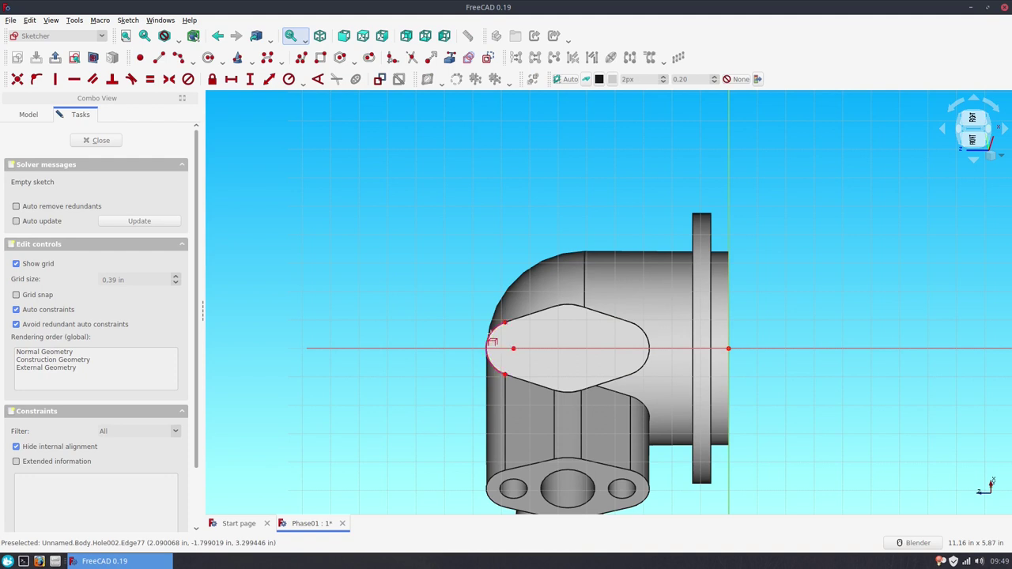
click(647, 338)
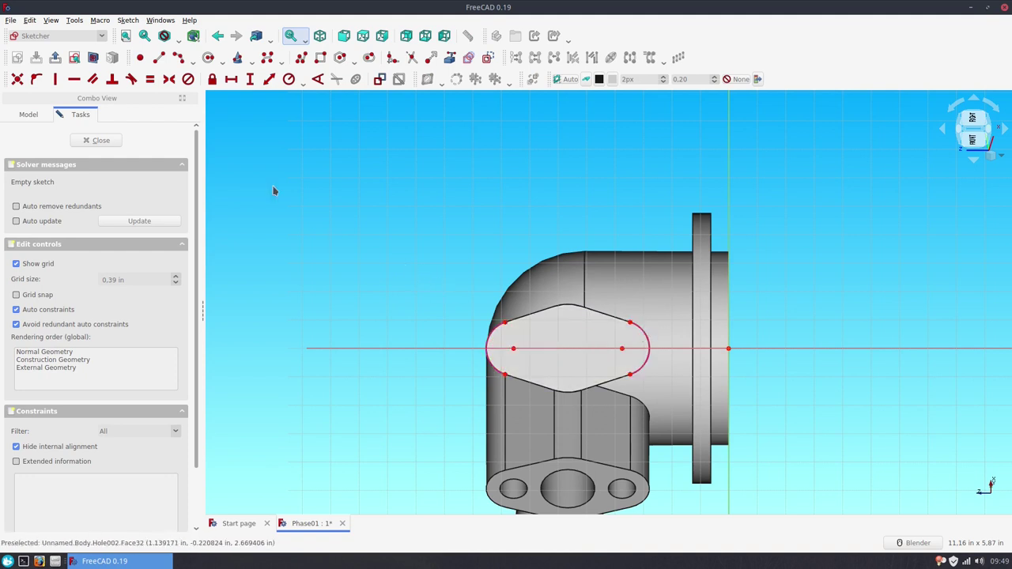
click(209, 58)
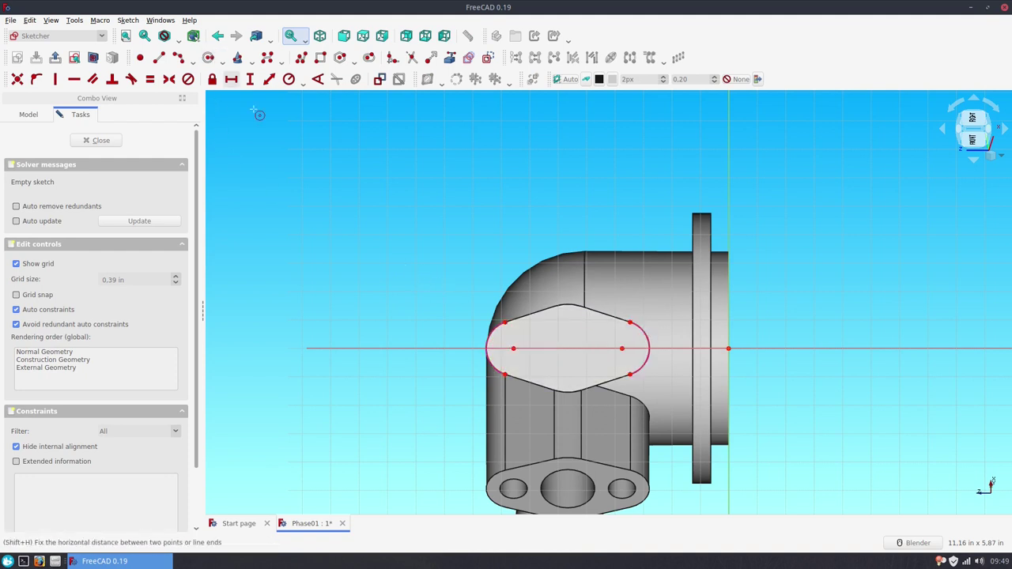
click(514, 348)
click(535, 342)
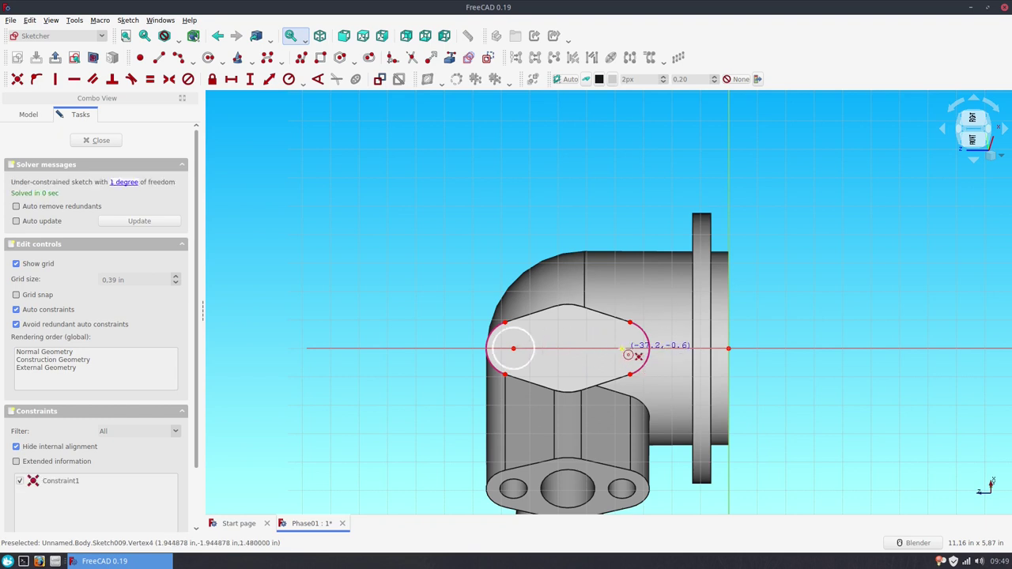
click(622, 348)
key(Escape)
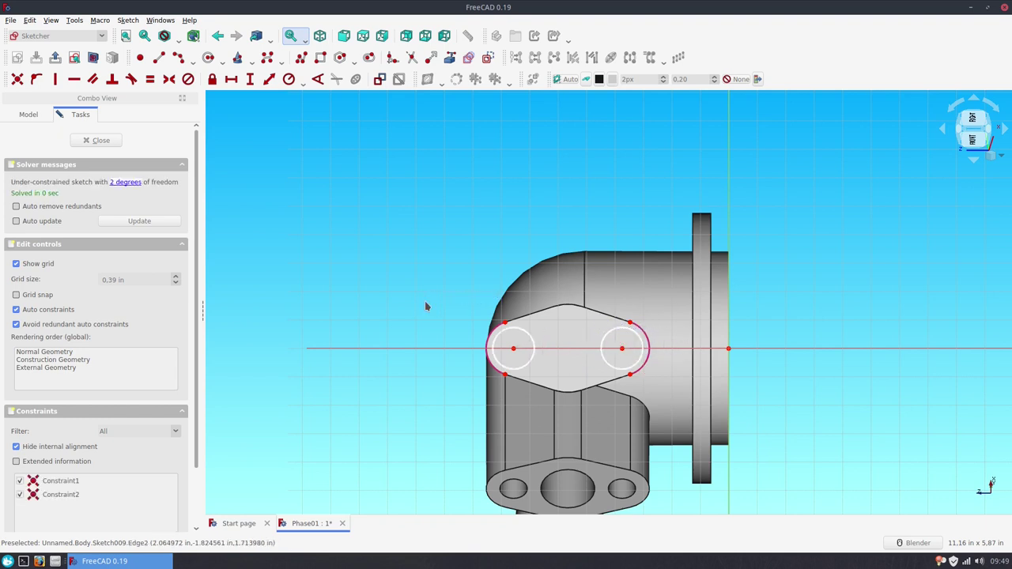
click(99, 141)
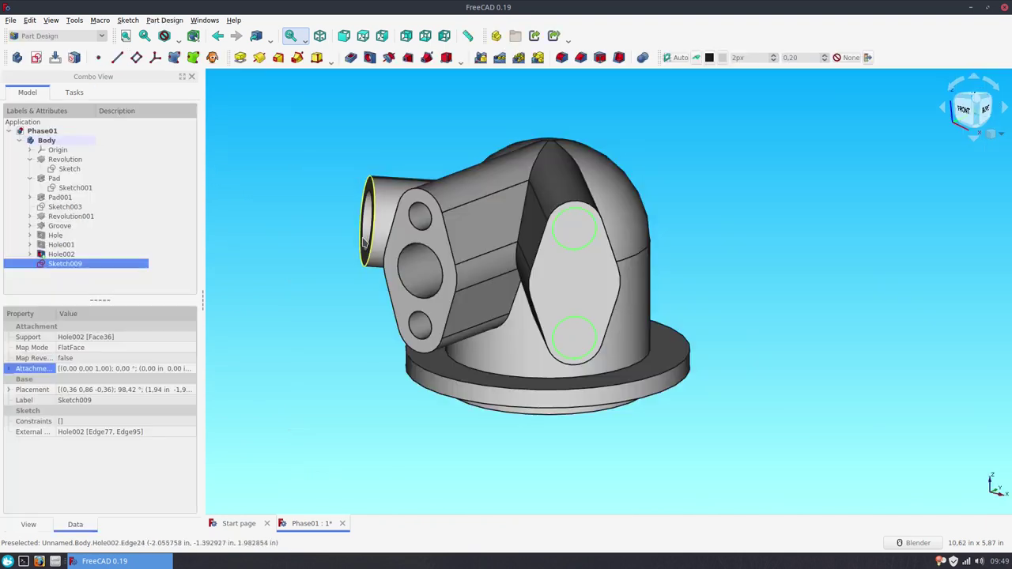
Cut 0.38 in, 1 in deep flat-bottomed bolt holes from the two circles
click(368, 60)
click(152, 263)
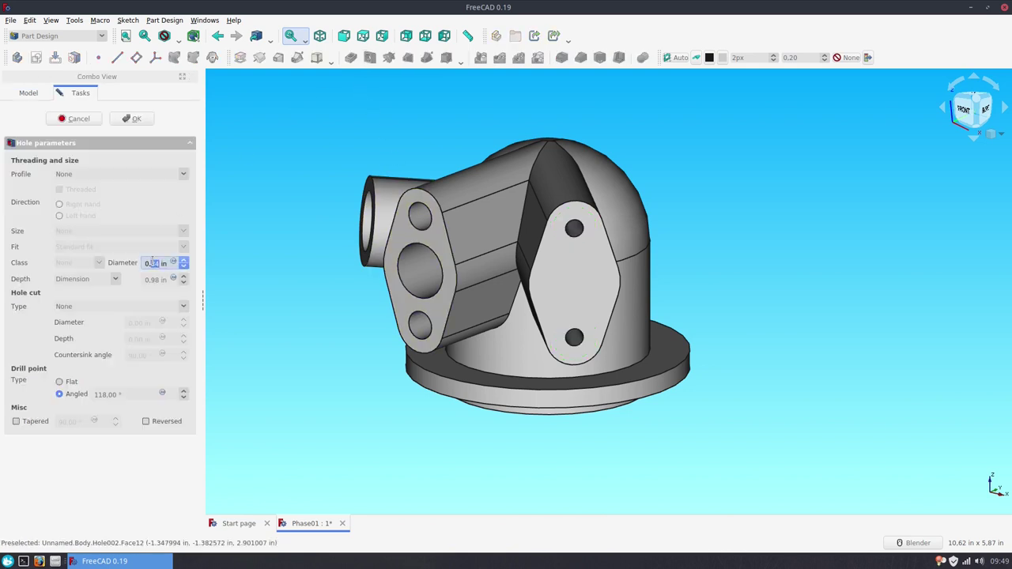
scroll(154, 264, up, 2)
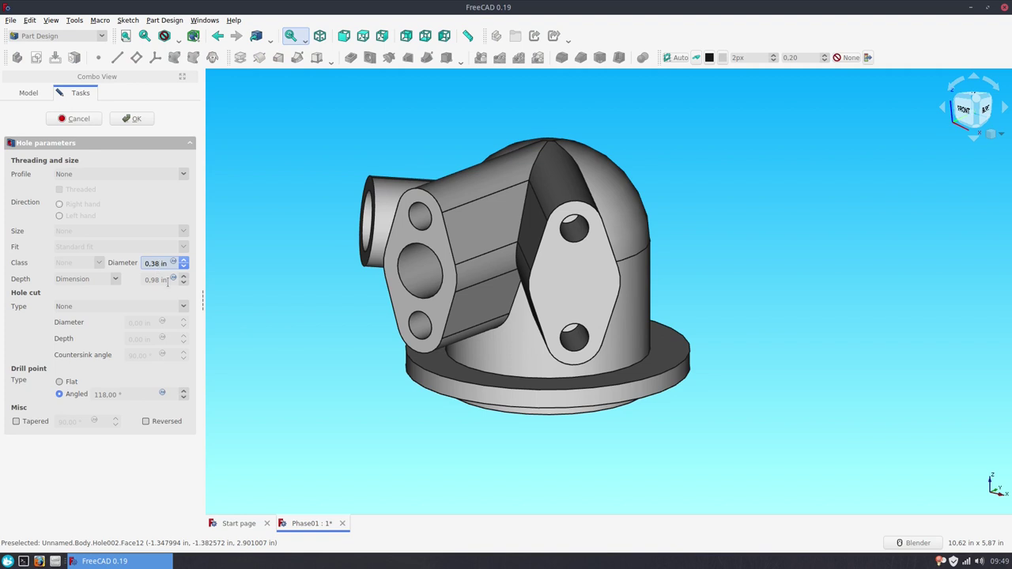
triple_click(166, 280)
text(1)
click(68, 385)
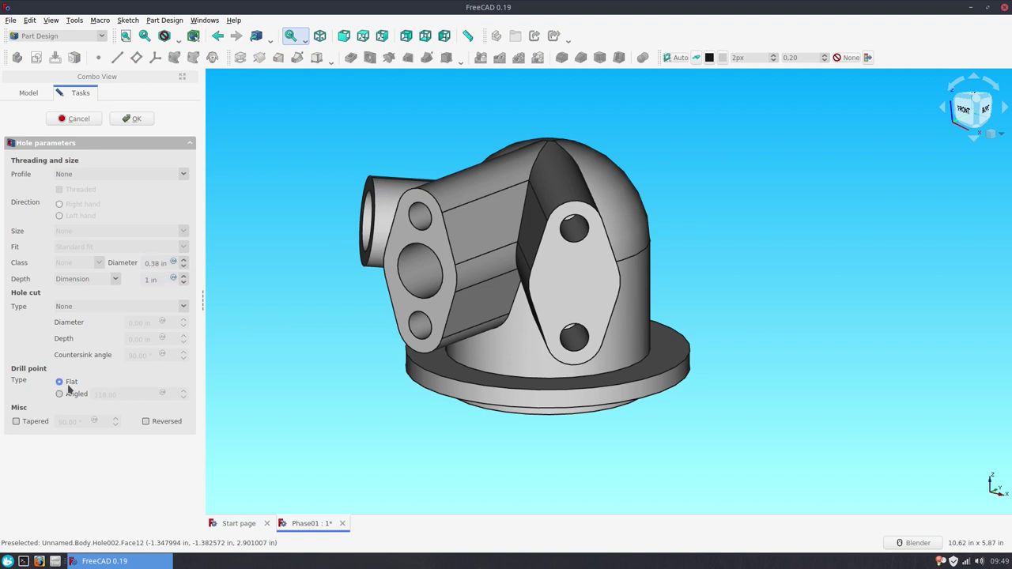
click(133, 119)
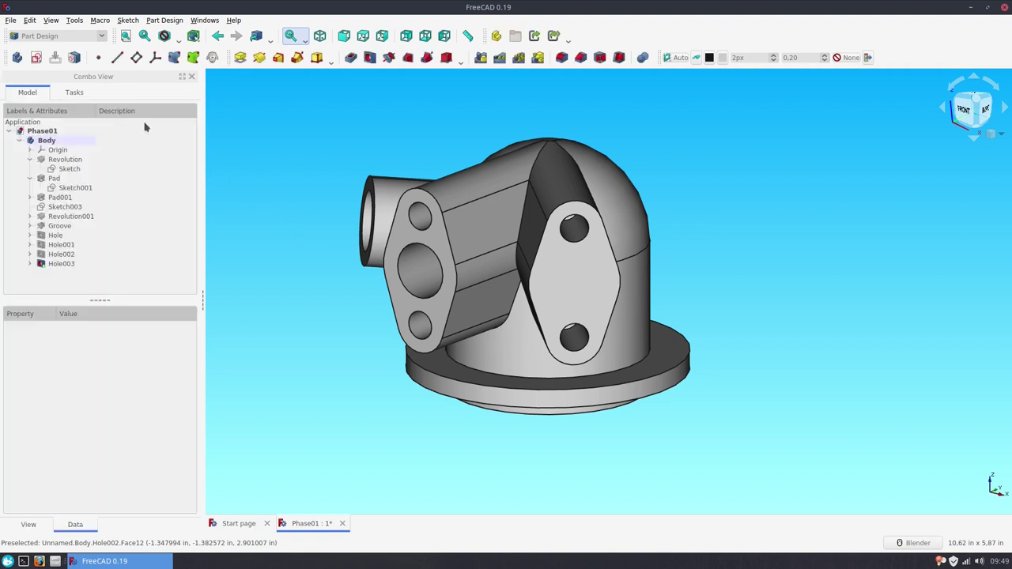
click(579, 267)
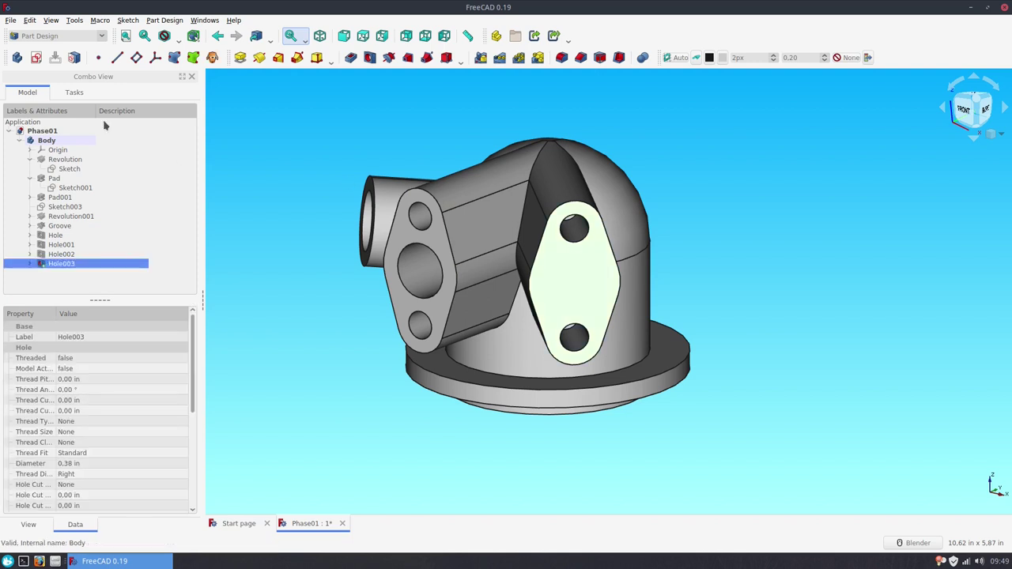
Create Sketch010 with one circle on the face's centre point, linked to the upper arc
click(36, 58)
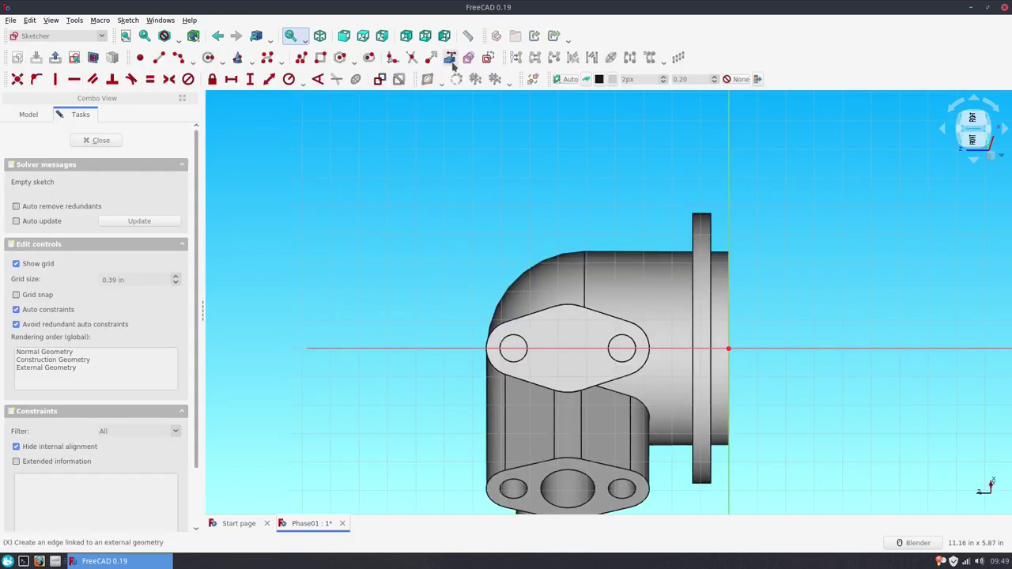
click(451, 59)
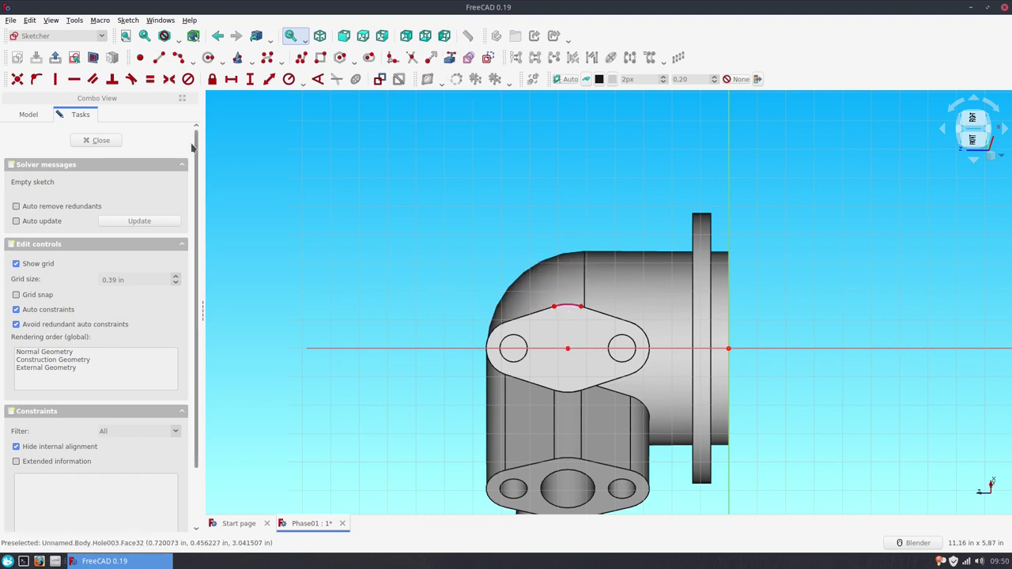
click(206, 62)
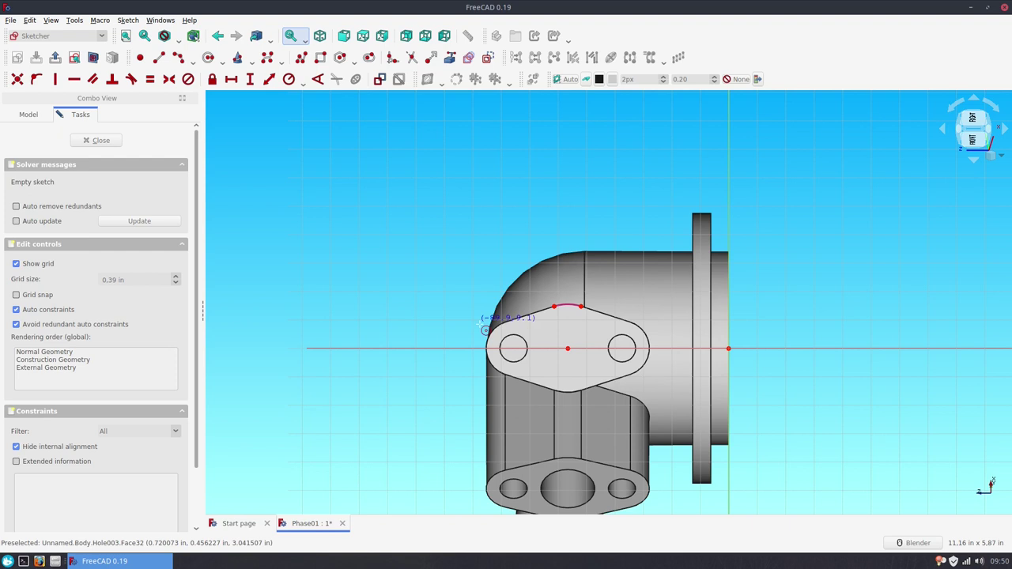
click(568, 349)
click(559, 322)
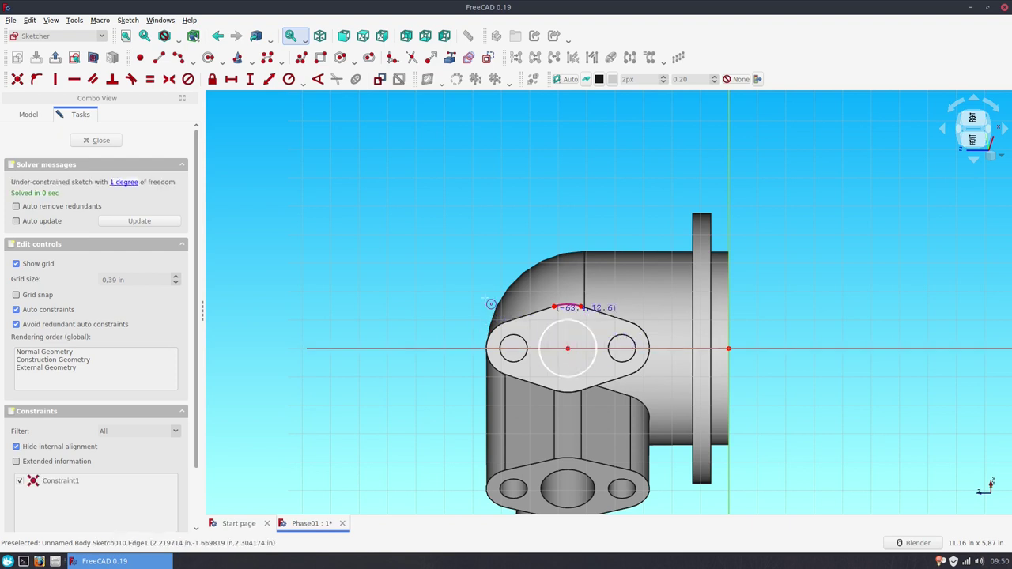
click(101, 140)
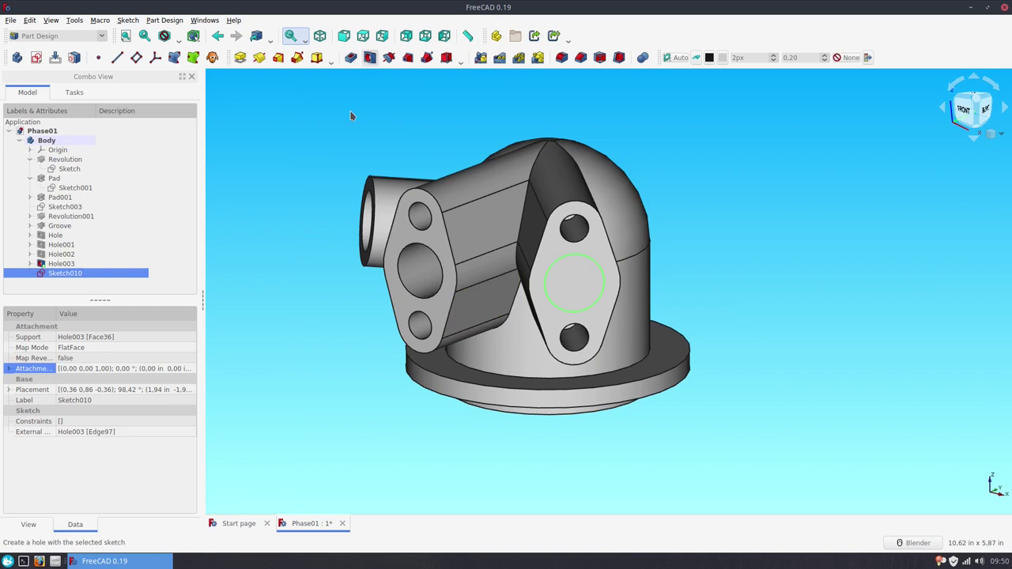
Give the Sketch010 hole a 0.75 in diameter and 3 in depth and accept it
double_click(154, 264)
text(0.75)
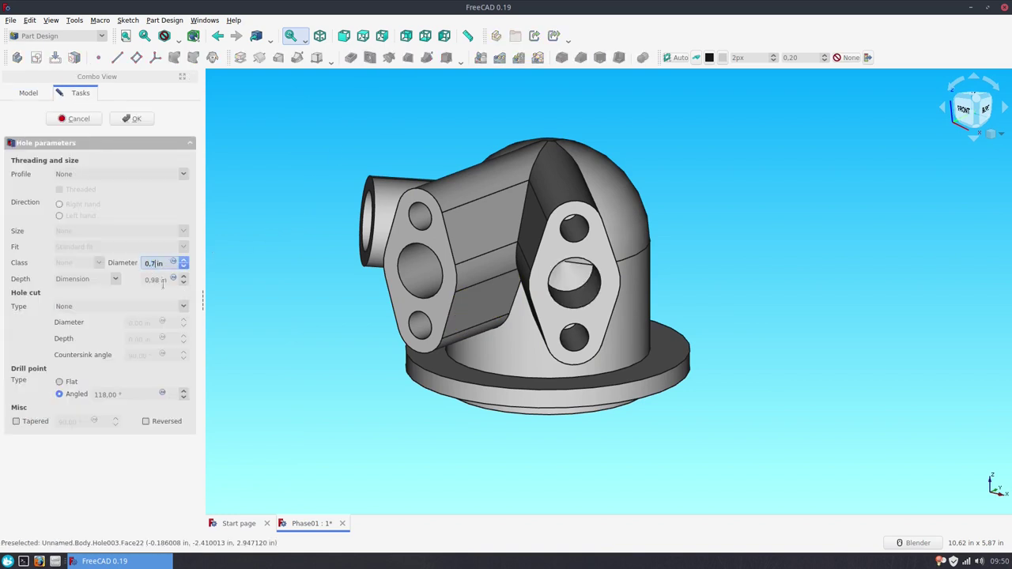
click(155, 279)
text(3)
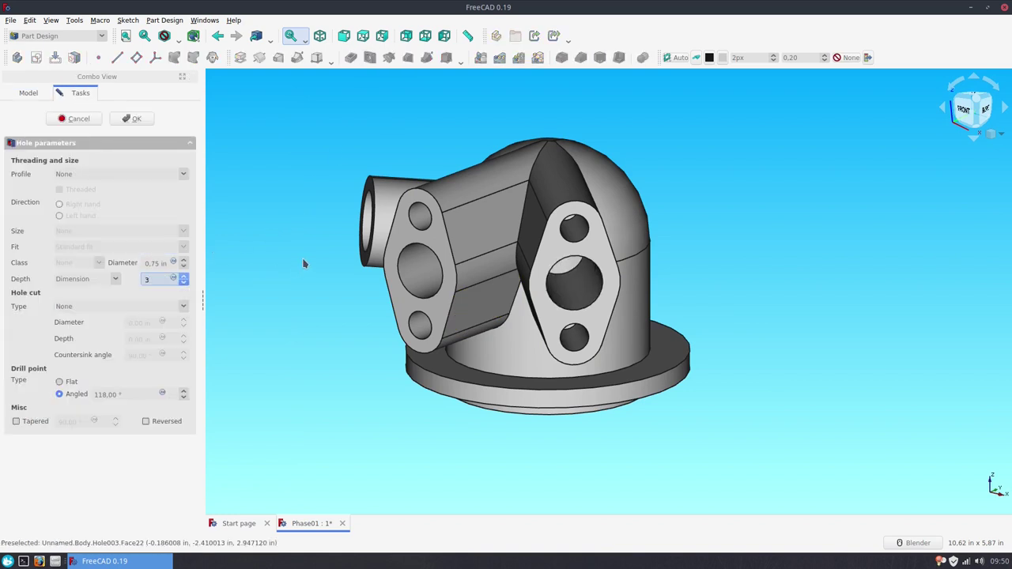
key(Return)
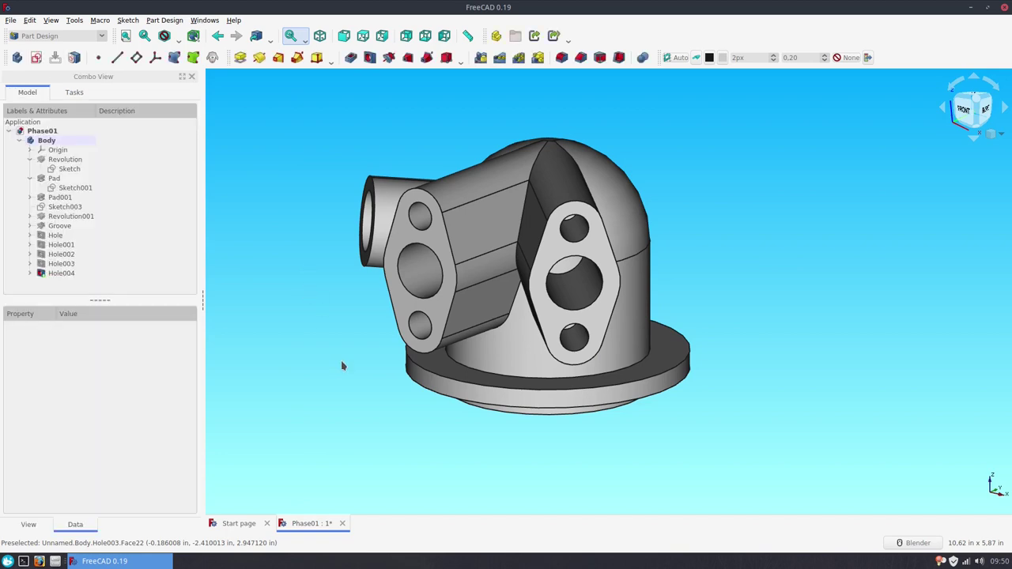
mouse_move(343, 364)
middle_down()
mouse_move(482, 383)
mouse_move(440, 358)
mouse_move(441, 375)
middle_up()
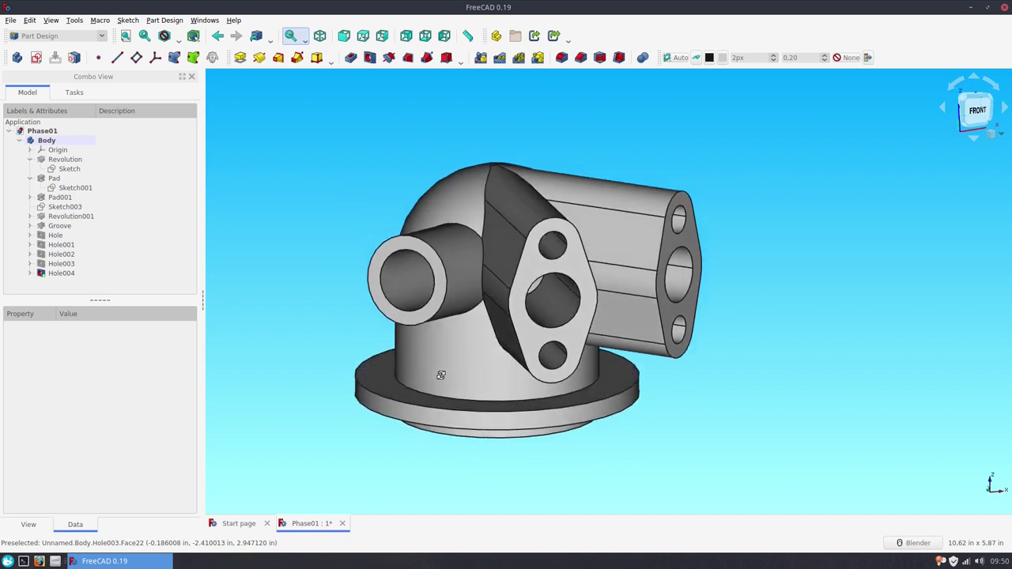
Save the Phase01 document
key(ctrl+s)
mouse_move(321, 298)
middle_down()
mouse_move(375, 308)
mouse_move(595, 277)
middle_up()
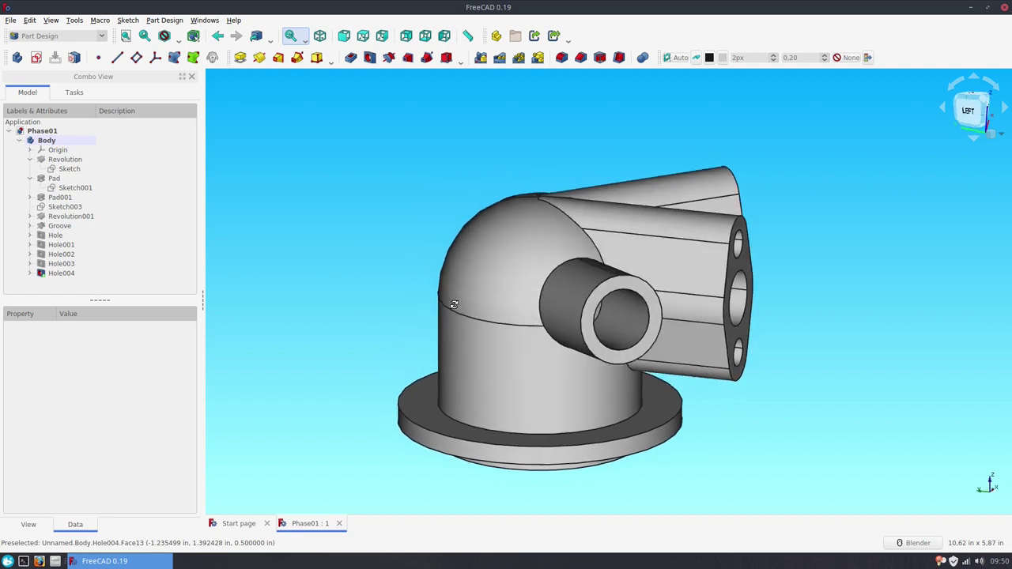
click(547, 284)
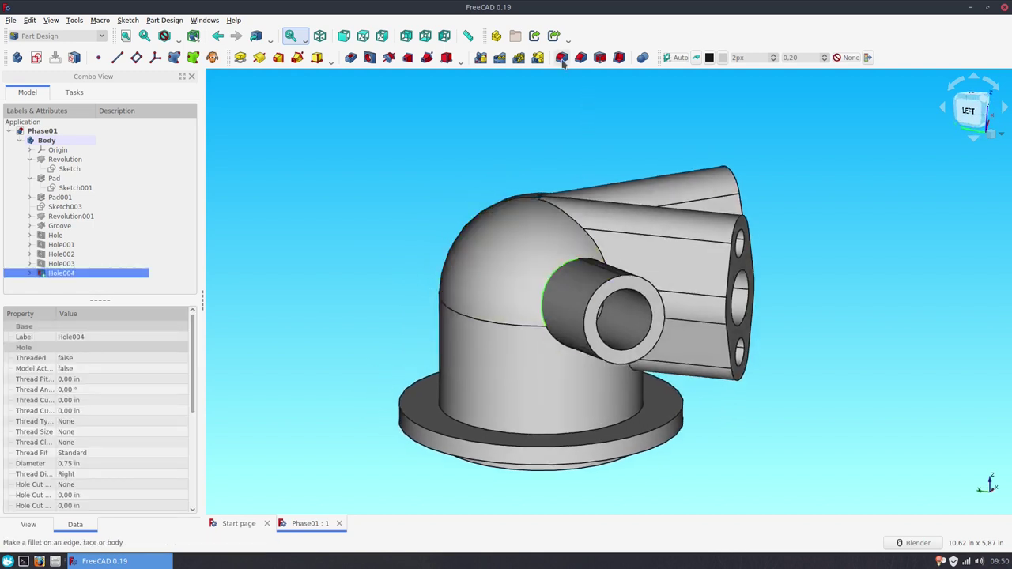
Start a fillet on the selected junction edge, then add the round arm's arc edges, Edge59 and Edge65
click(561, 57)
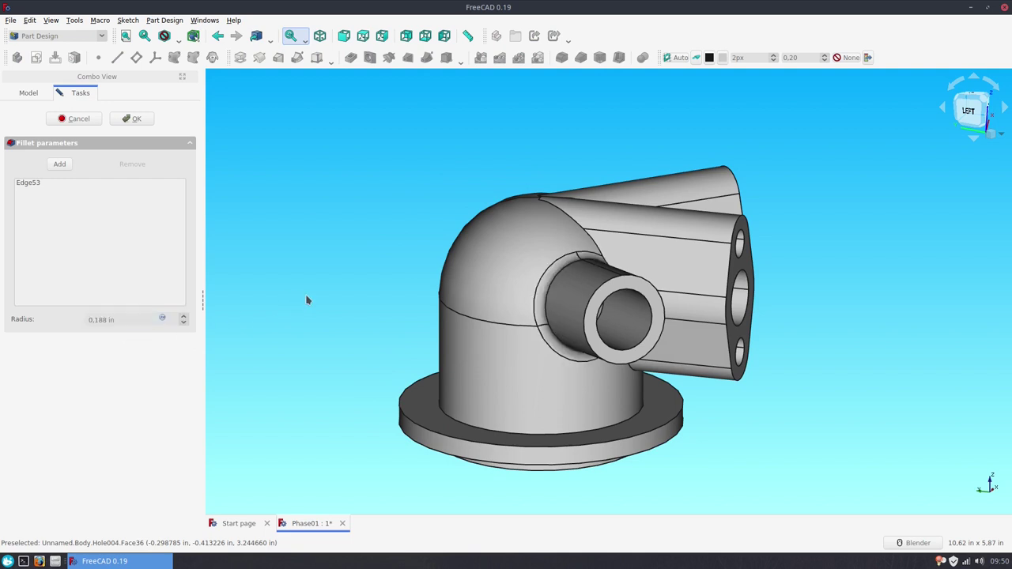
click(69, 164)
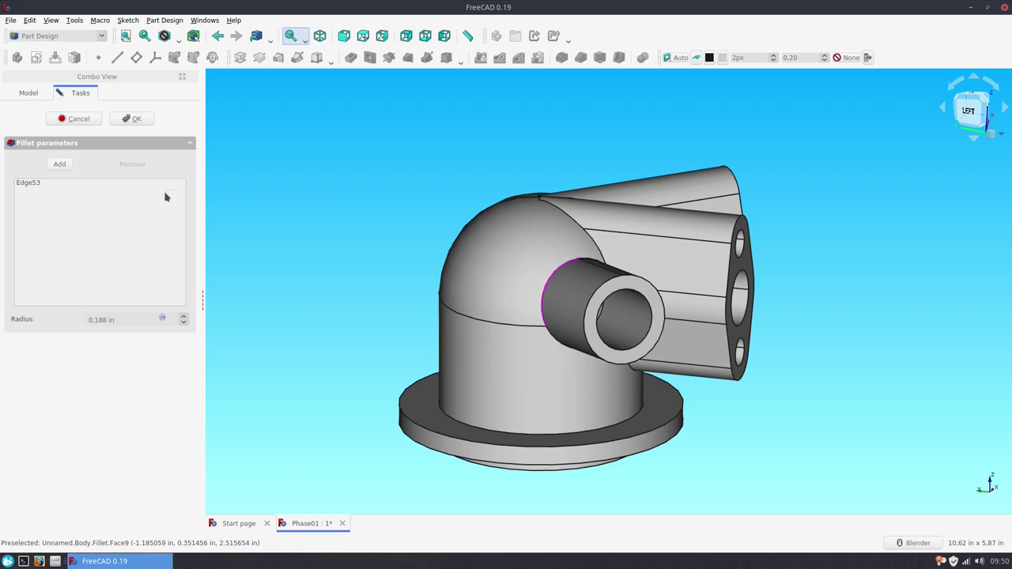
middle_drag(554, 301, 506, 277)
scroll(507, 271, up, 2)
scroll(507, 271, up, 4)
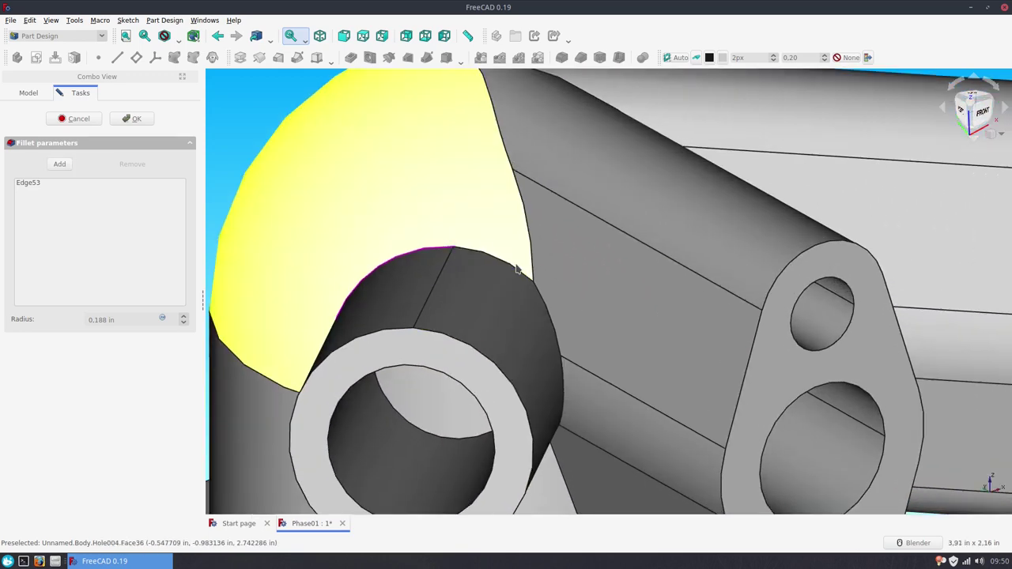
click(523, 275)
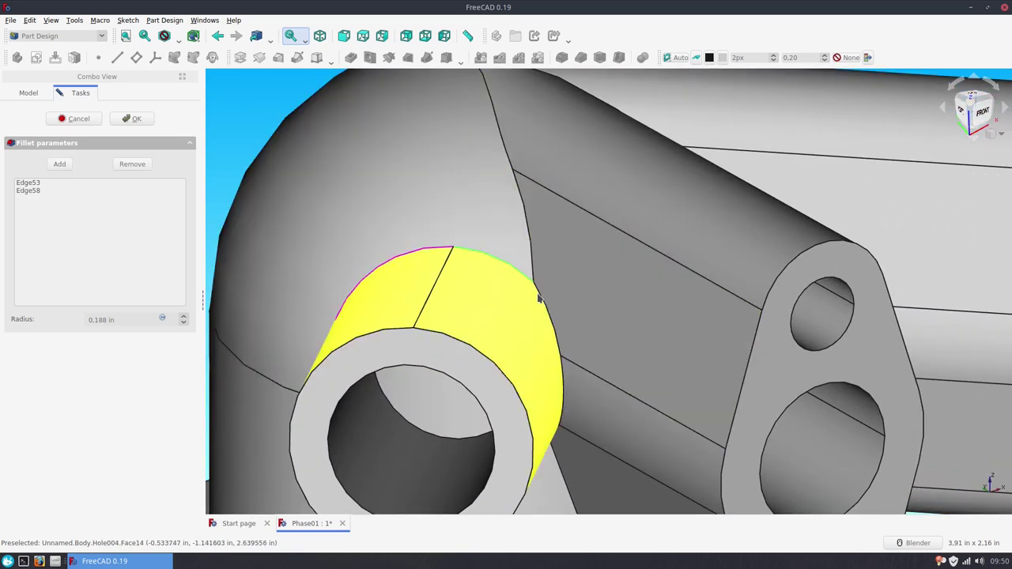
click(538, 297)
click(532, 255)
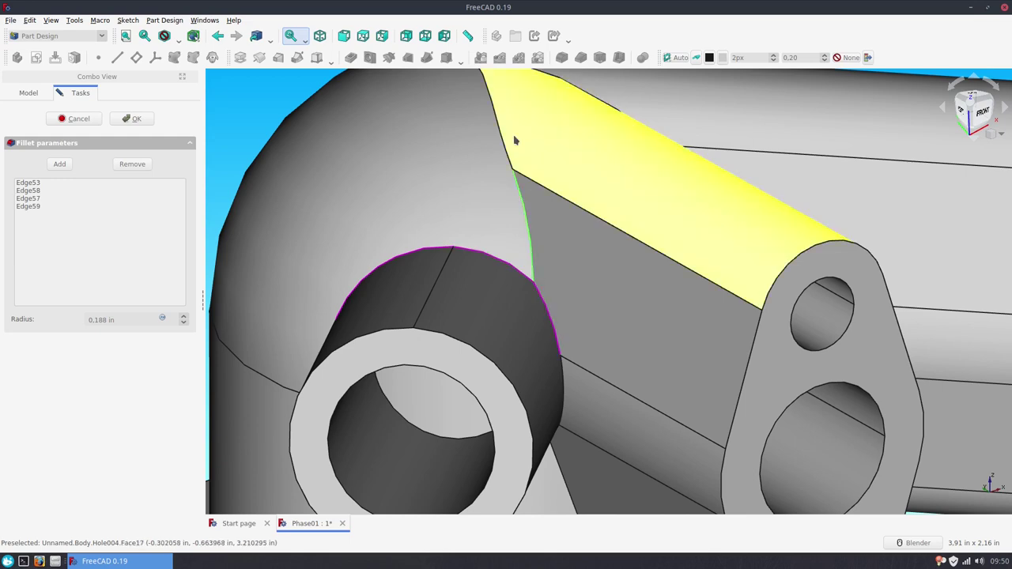
click(503, 138)
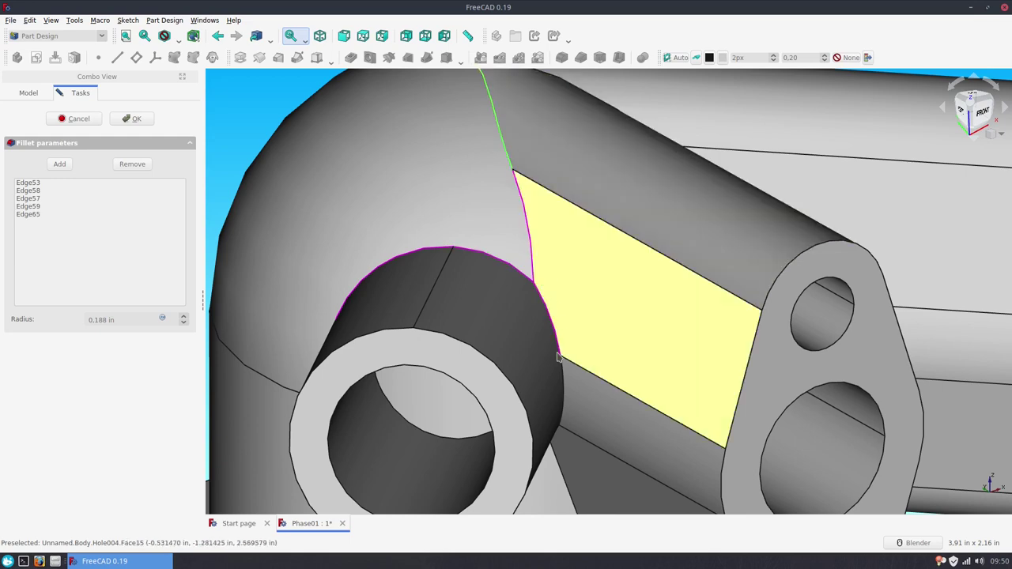
Add Edge56, Edge55, Edge54, Edge67 and Edge71 to the fillet edges
mouse_move(507, 150)
middle_down()
mouse_move(533, 341)
mouse_move(521, 347)
mouse_move(535, 216)
middle_up()
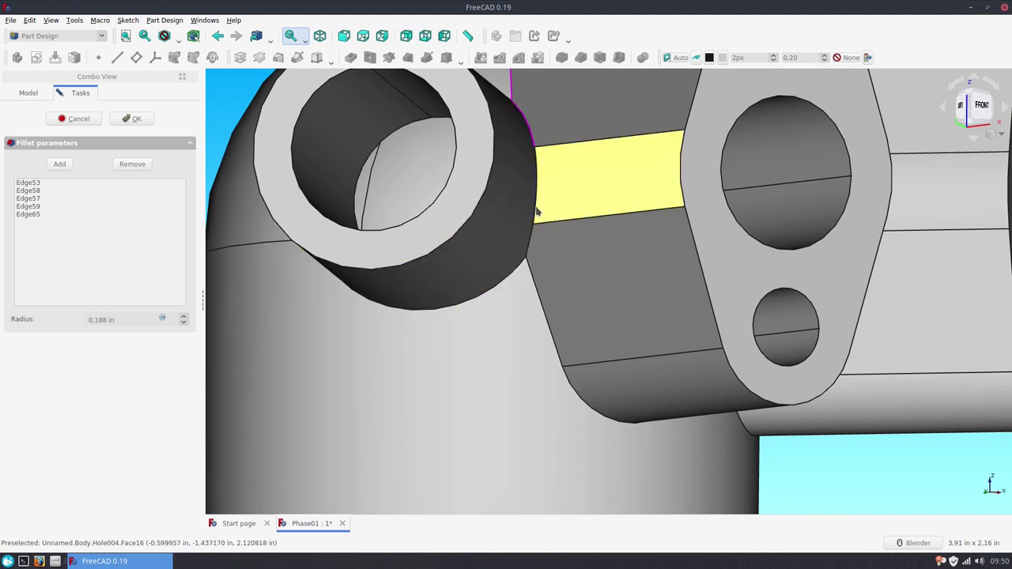
click(535, 208)
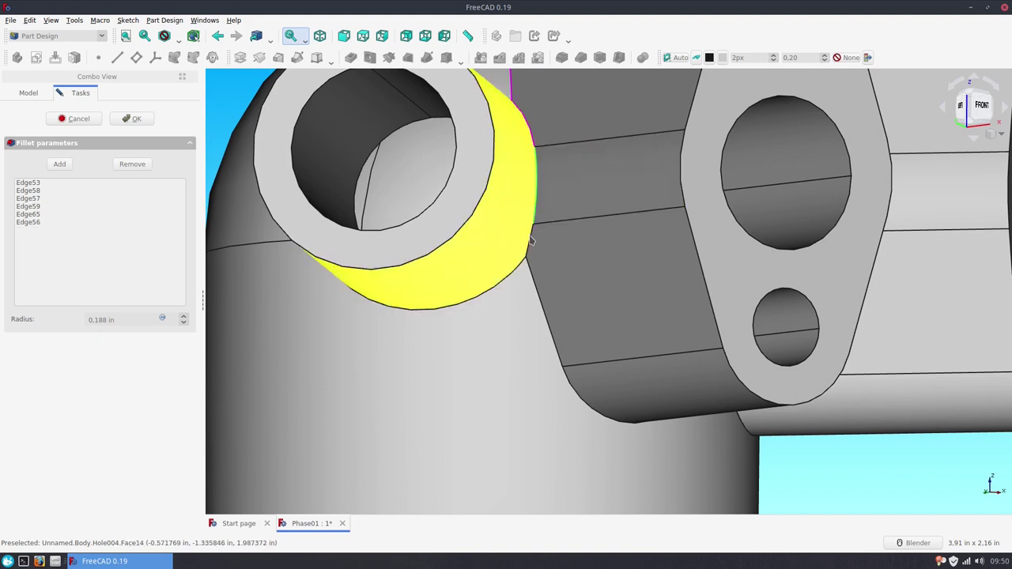
scroll(531, 241, up, 5)
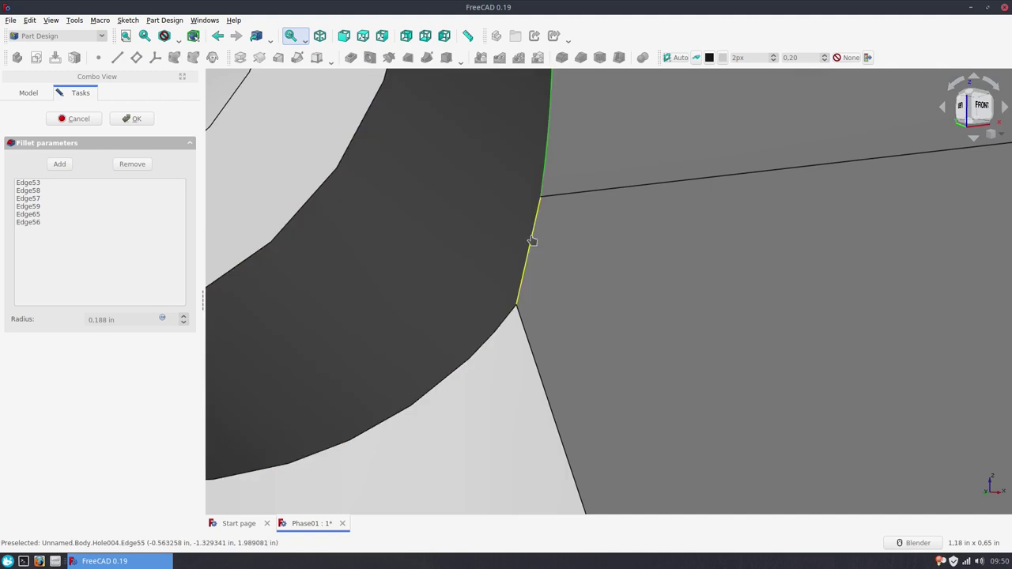
click(526, 282)
click(511, 321)
scroll(577, 307, down, 3)
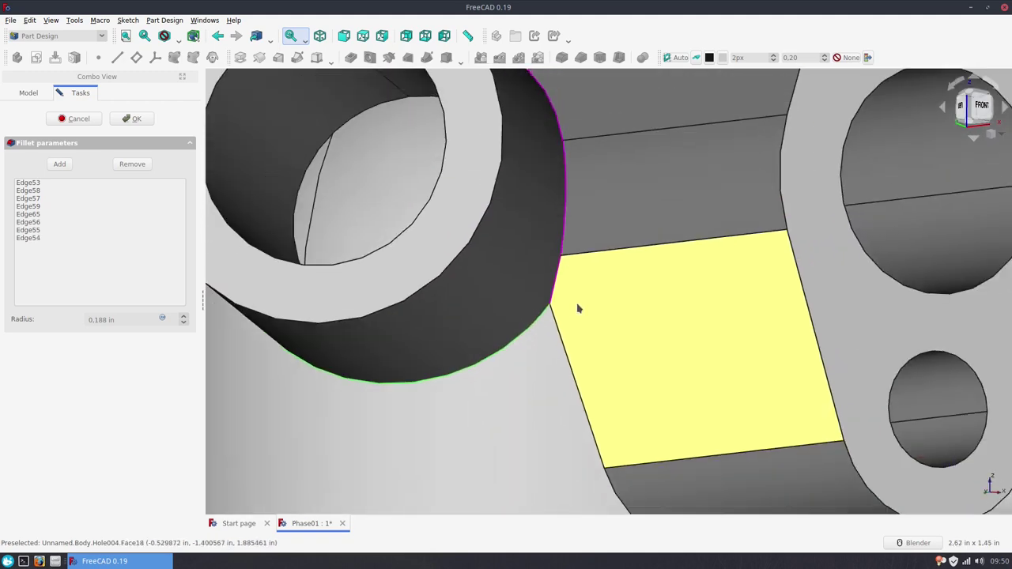
scroll(412, 289, down, 2)
middle_drag(413, 289, 479, 298)
middle_drag(622, 343, 495, 335)
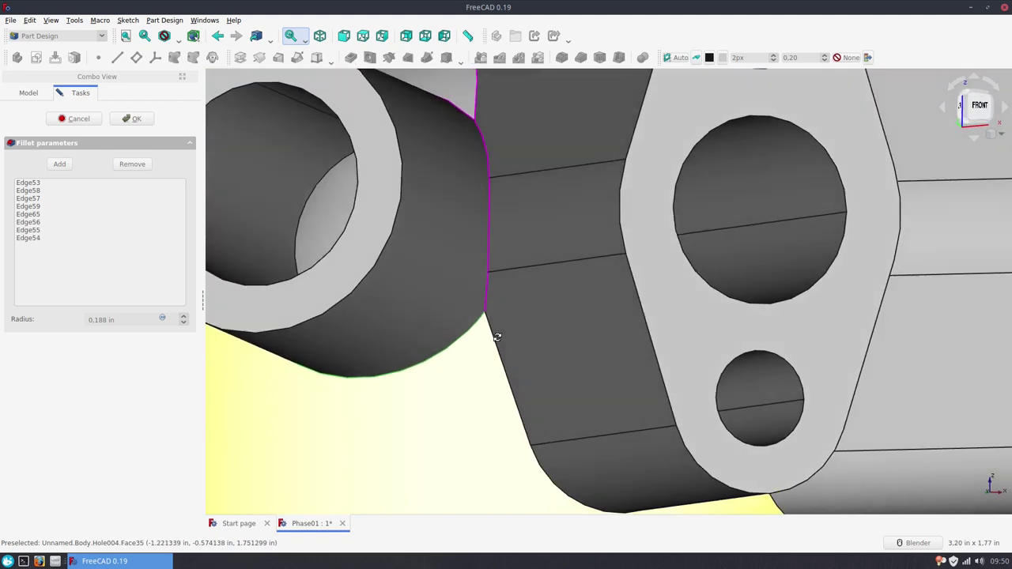
click(525, 383)
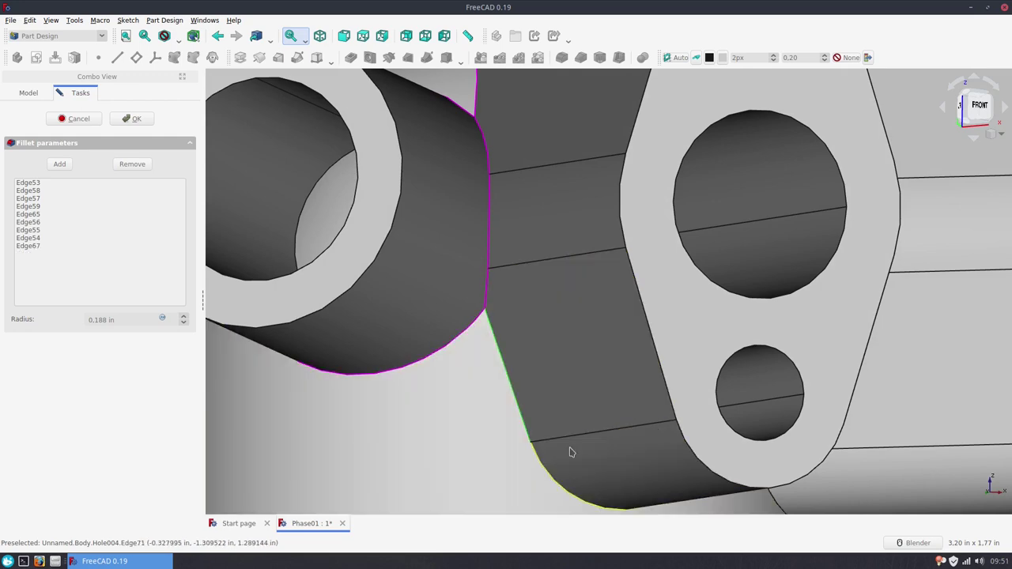
click(571, 453)
Add Edge76, Edge75, Edge73, Edge69, Edge63, Edge84 and Edge89 around the dome junctions
middle_drag(603, 411, 513, 375)
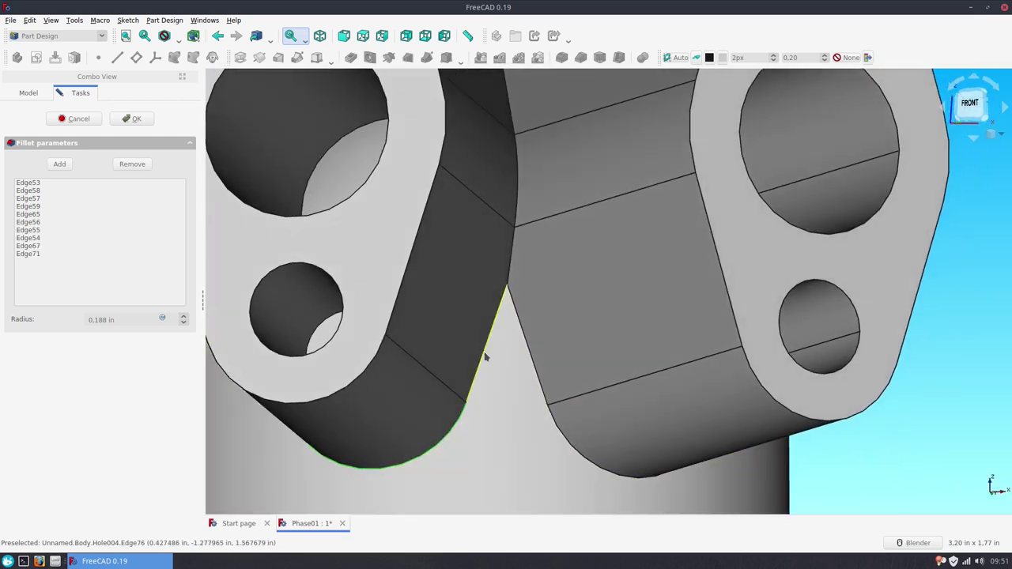
click(486, 354)
click(515, 242)
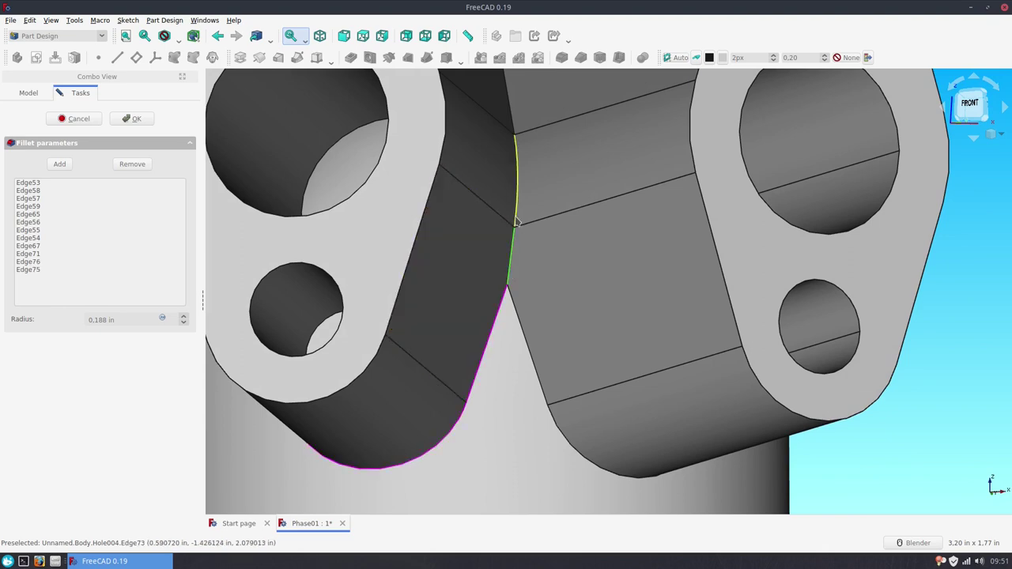
click(512, 242)
middle_drag(513, 242, 510, 299)
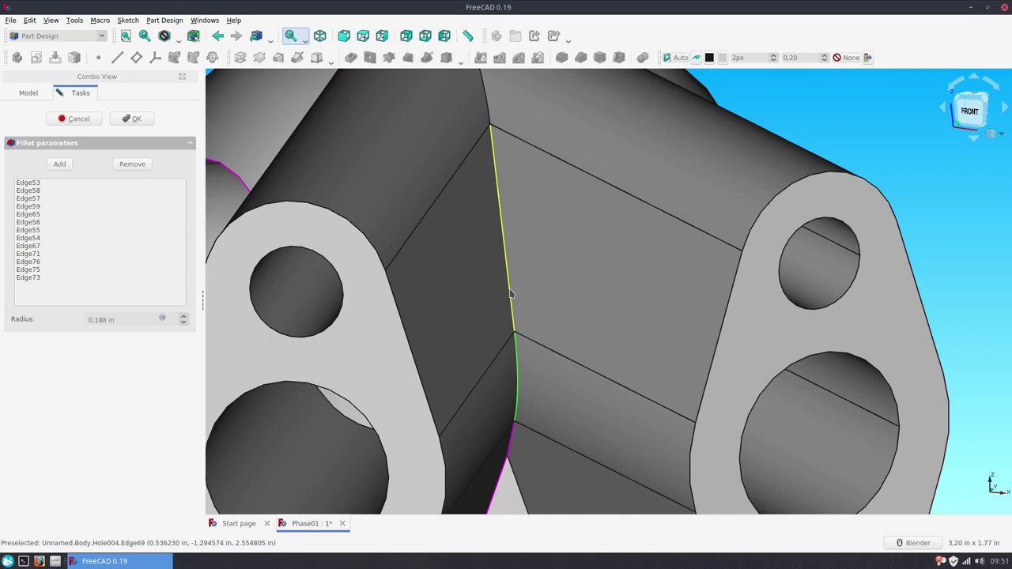
click(511, 294)
middle_drag(492, 219, 532, 207)
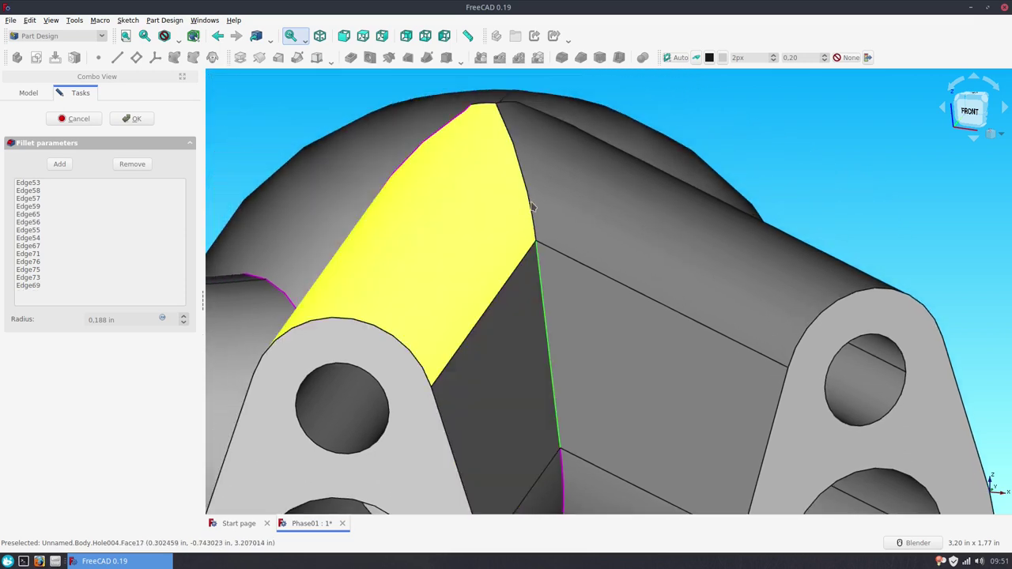
click(530, 204)
mouse_move(574, 300)
middle_down()
mouse_move(576, 318)
mouse_move(463, 305)
mouse_move(463, 274)
middle_up()
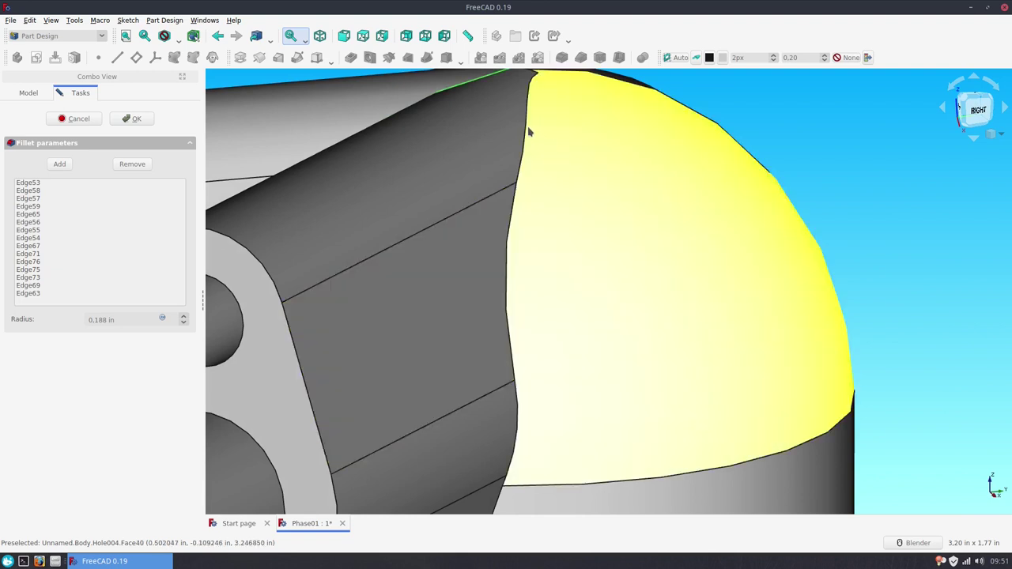
click(529, 129)
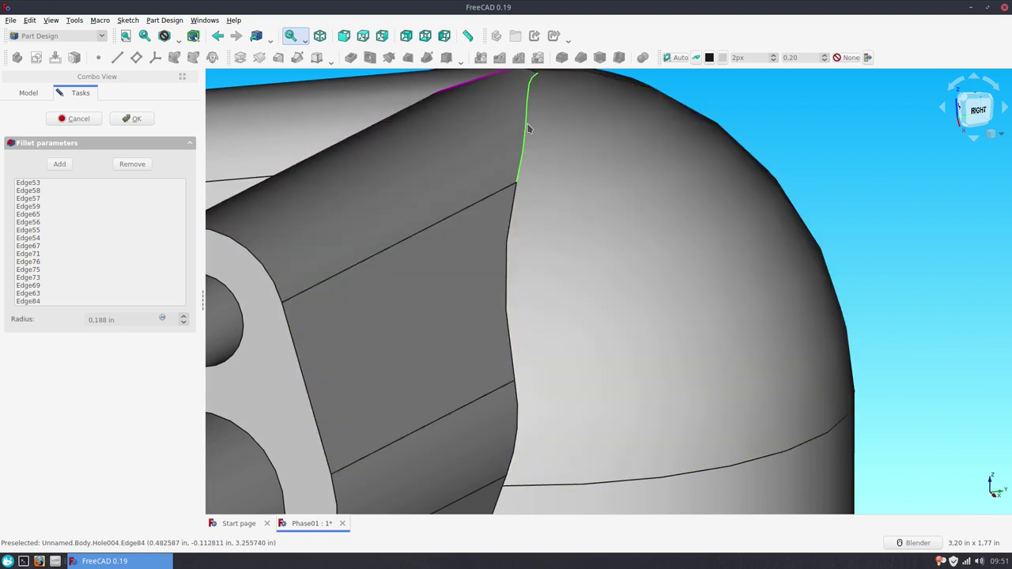
click(513, 221)
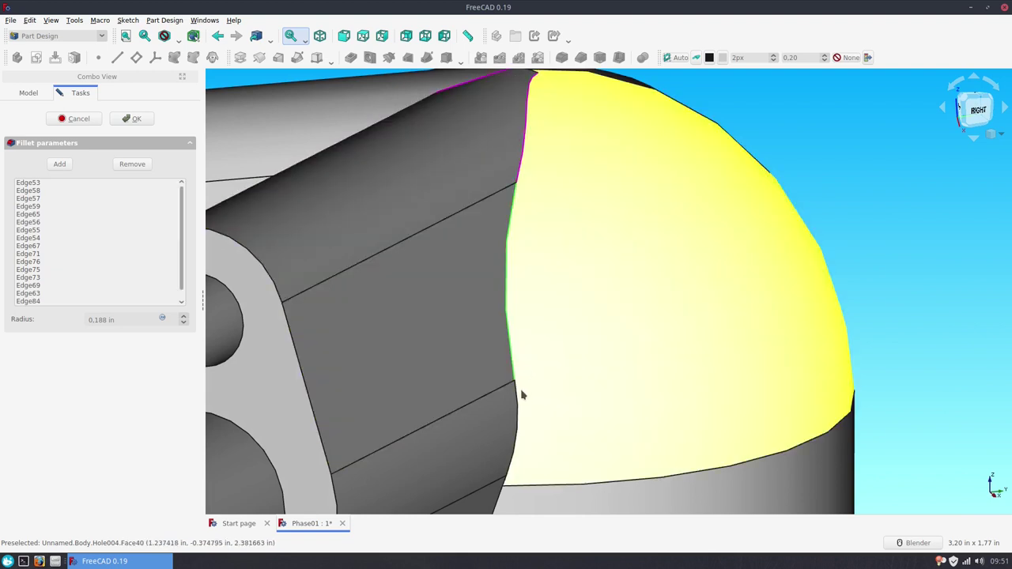
Add the slanted lower junction edge, check the whole part, and apply the 0.188 in fillet
mouse_move(518, 429)
shift+middle_down()
mouse_move(529, 360)
mouse_move(524, 232)
shift+middle_up()
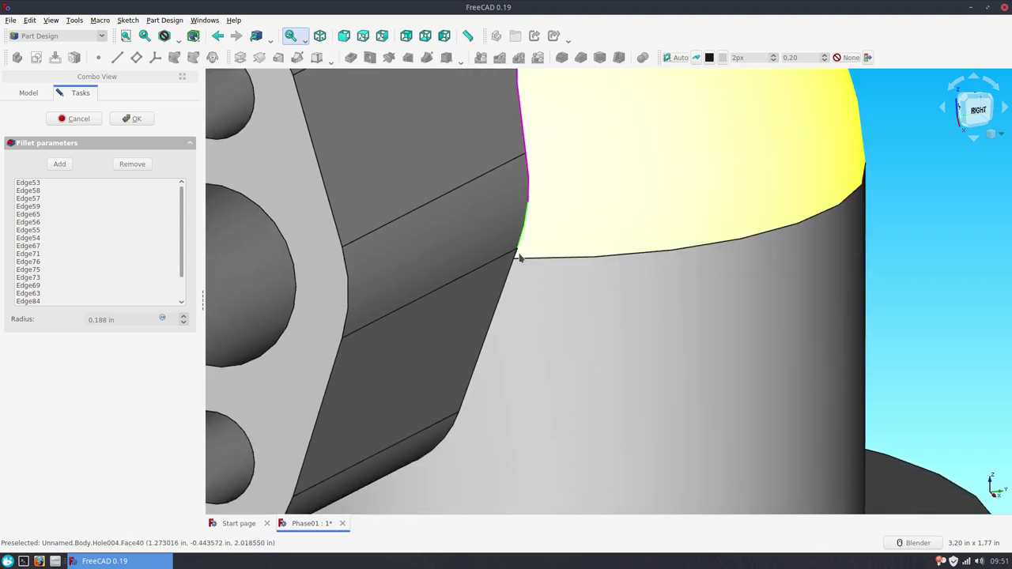
click(506, 284)
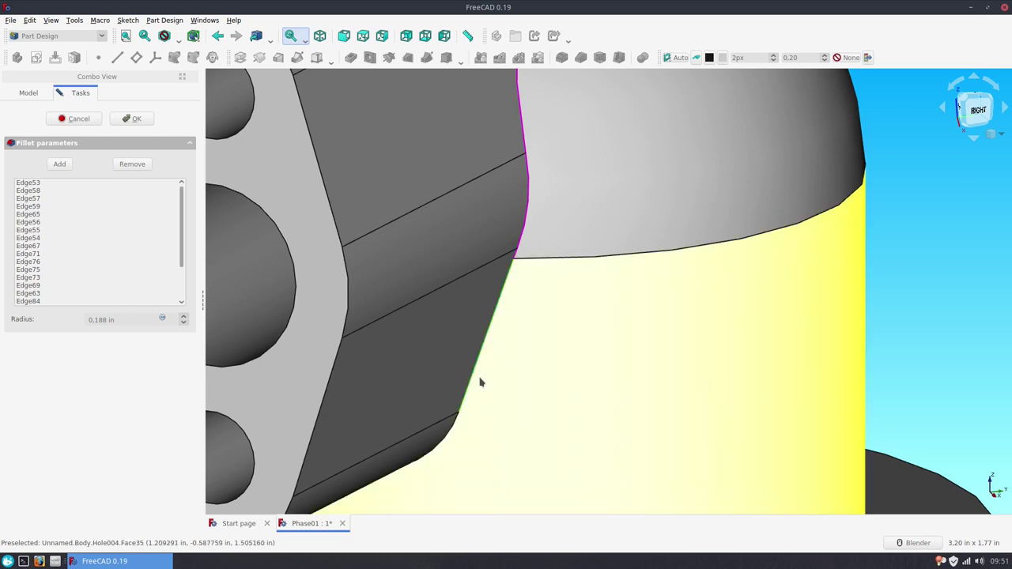
shift+middle_drag(479, 383, 625, 197)
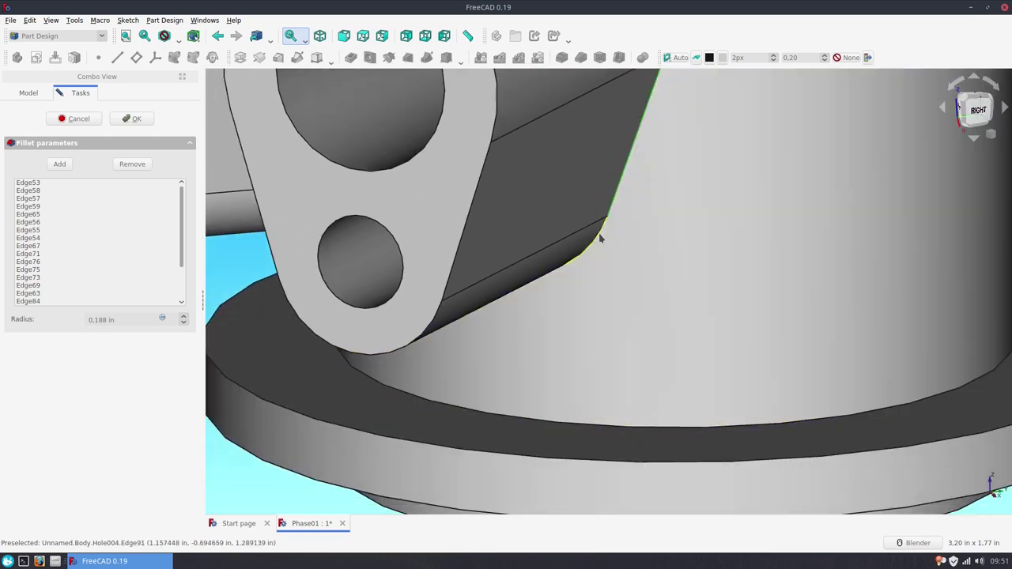
mouse_move(515, 290)
middle_down()
mouse_move(567, 229)
mouse_move(714, 261)
mouse_move(745, 297)
middle_up()
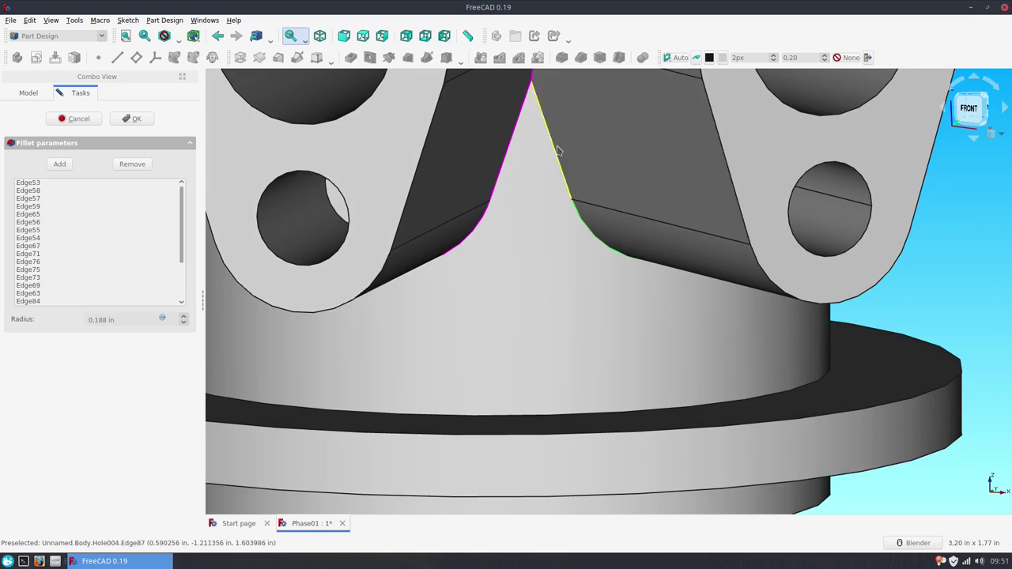
scroll(637, 257, down, 5)
scroll(515, 186, down, 3)
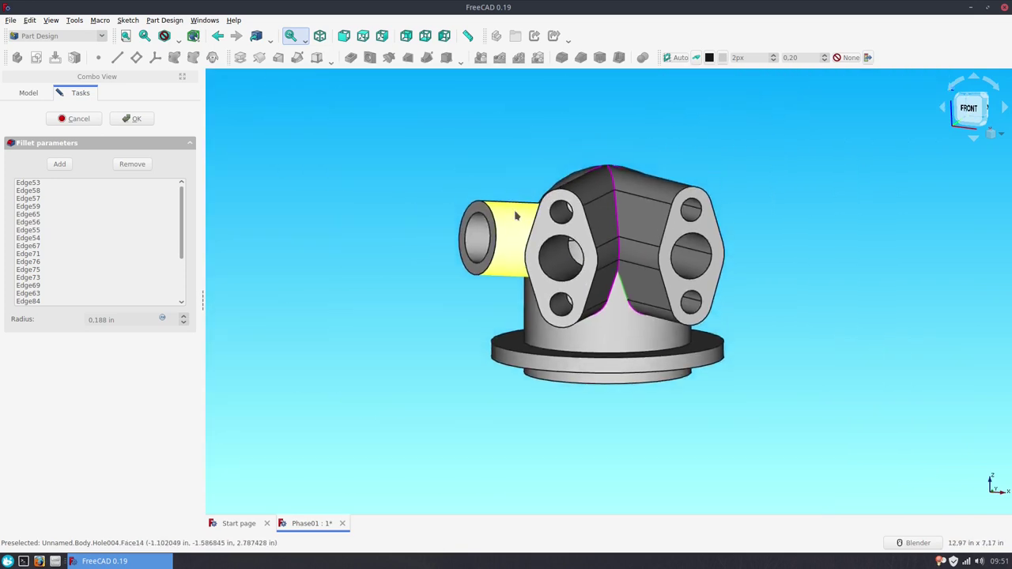
mouse_move(515, 215)
middle_down()
mouse_move(460, 226)
mouse_move(355, 212)
middle_up()
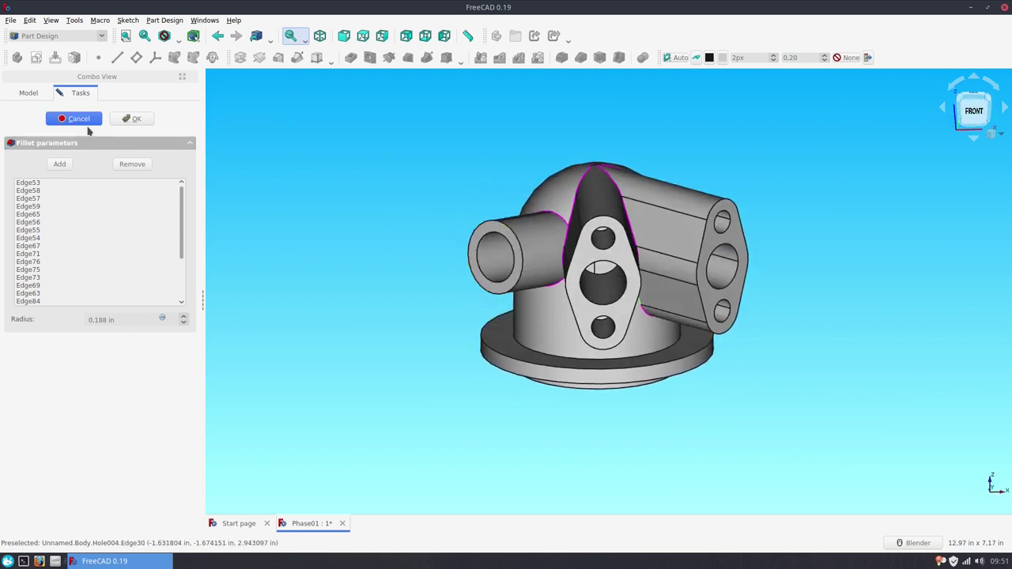
click(131, 119)
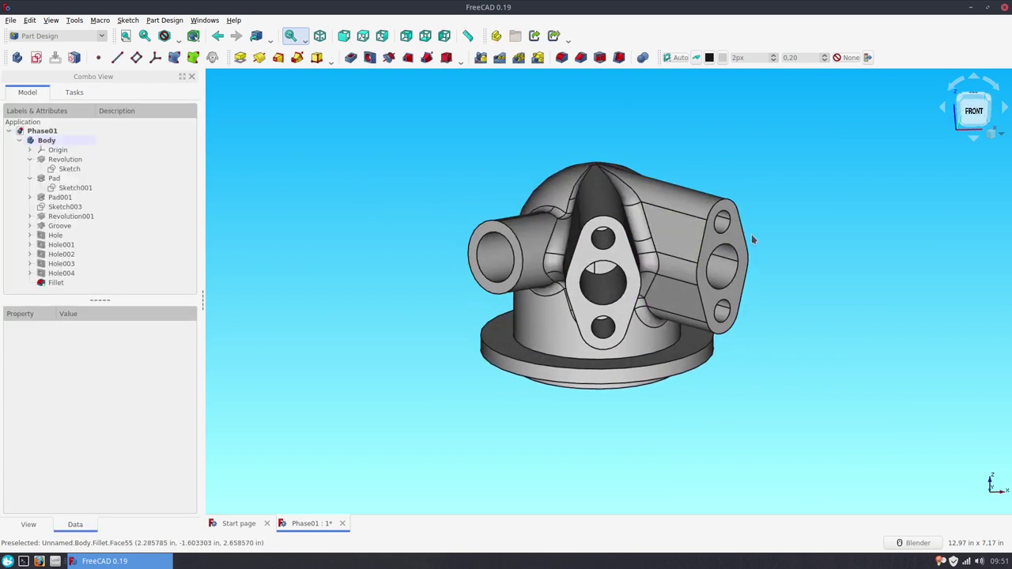
scroll(752, 234, up, 2)
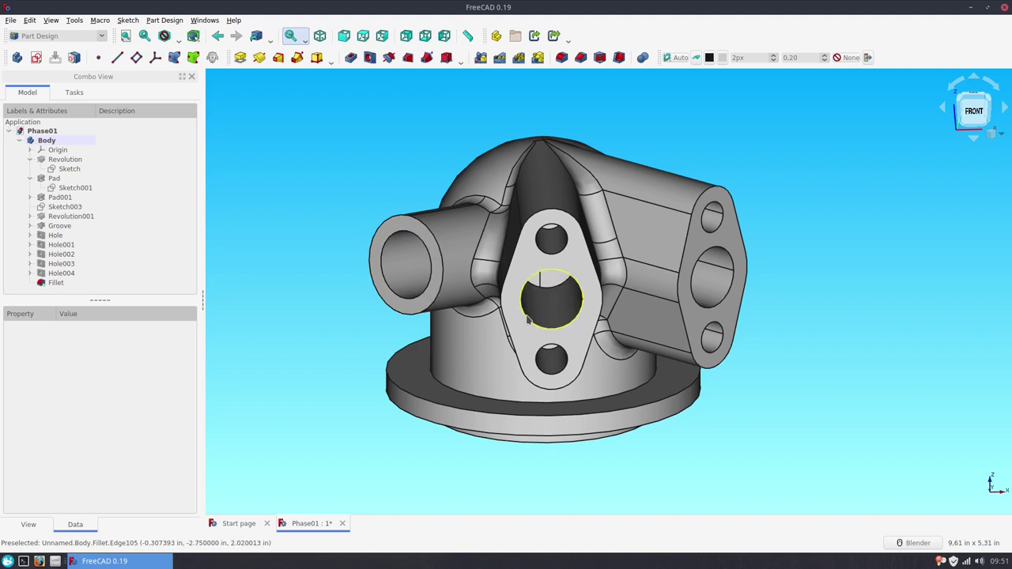
middle_drag(398, 207, 920, 168)
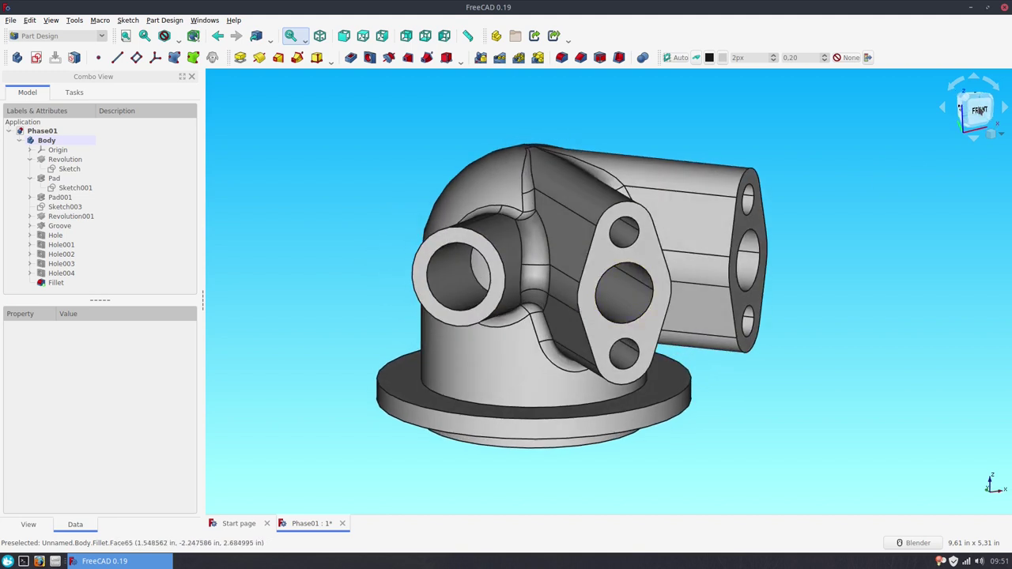
click(967, 103)
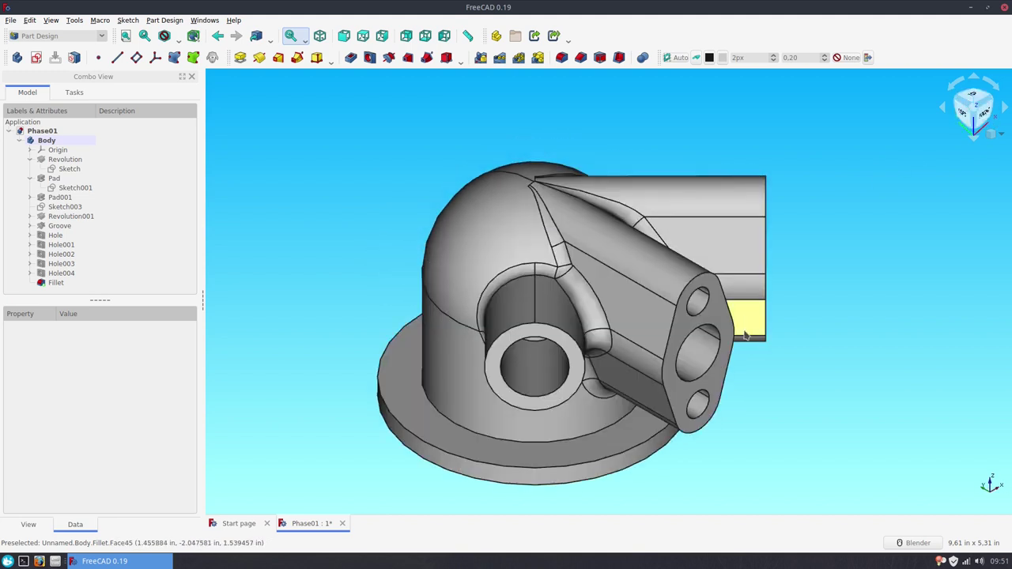
shift+middle_drag(745, 337, 739, 286)
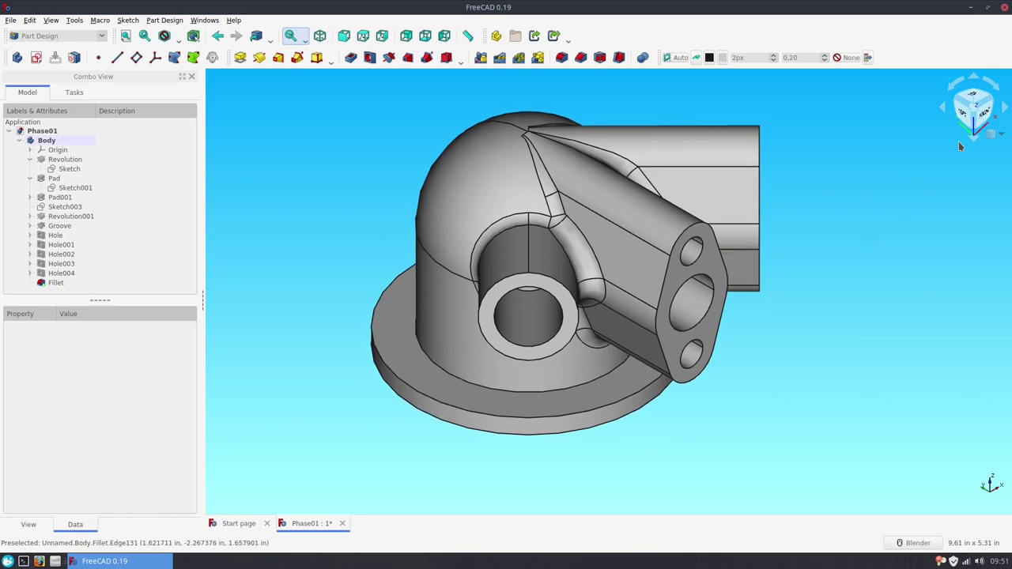
mouse_move(960, 146)
middle_down()
mouse_move(658, 199)
mouse_move(681, 286)
mouse_move(548, 279)
middle_up()
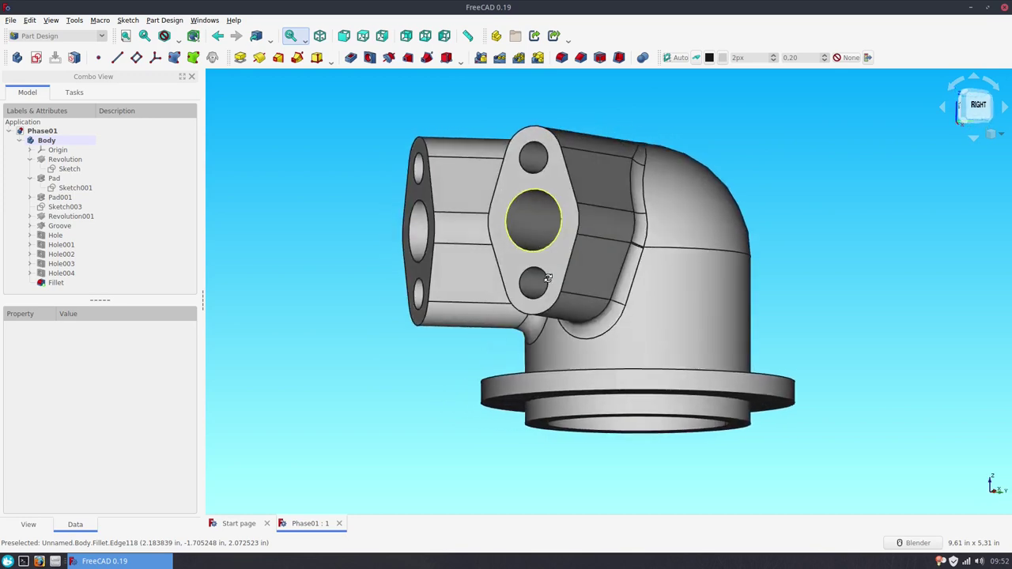
middle_drag(262, 360, 671, 342)
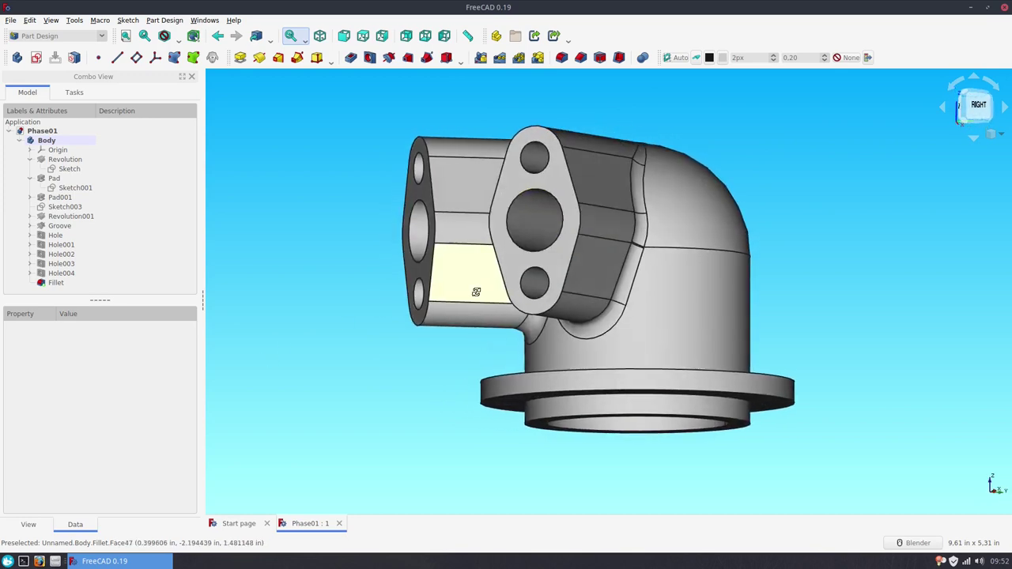